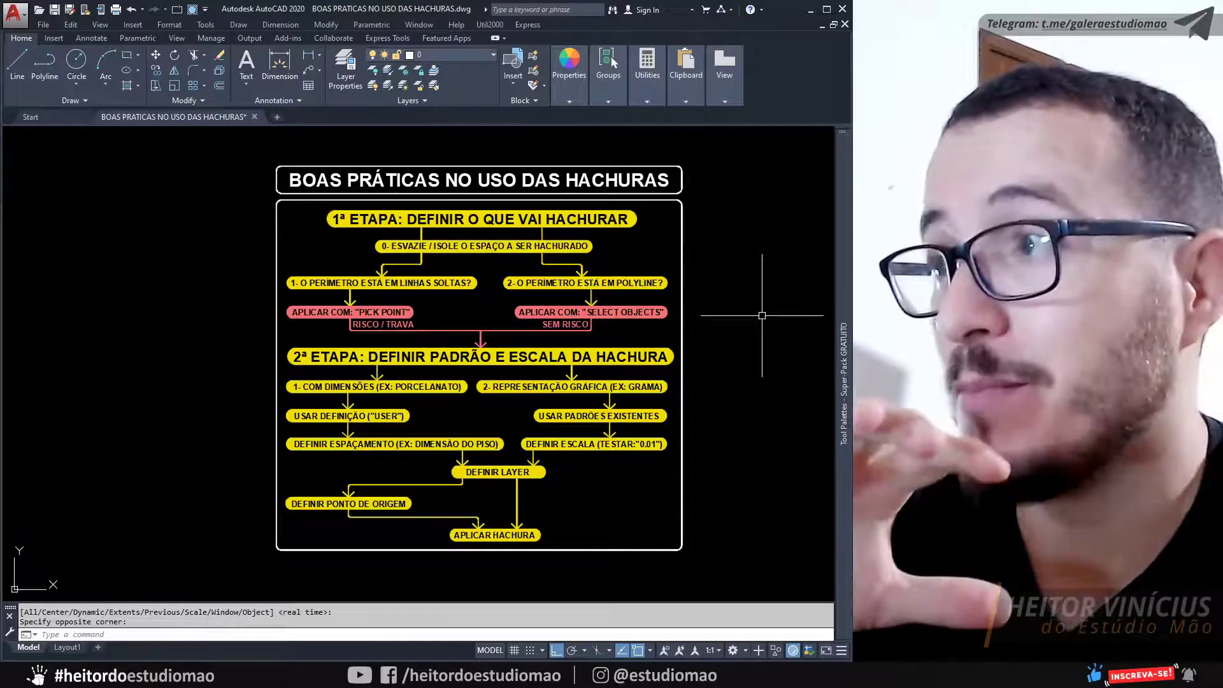
# Step: Examine the first stage of the hatch best-practices flowchart, on defining what to hatch
pyautogui.press('Return')
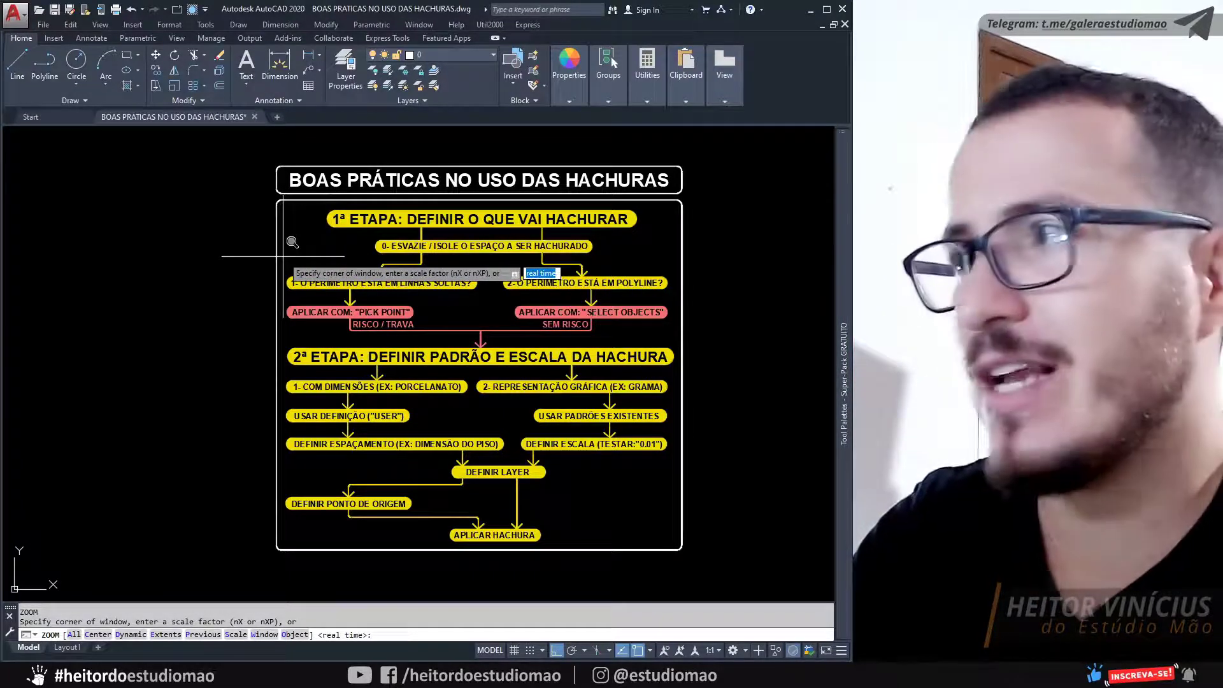
pyautogui.press('Escape')
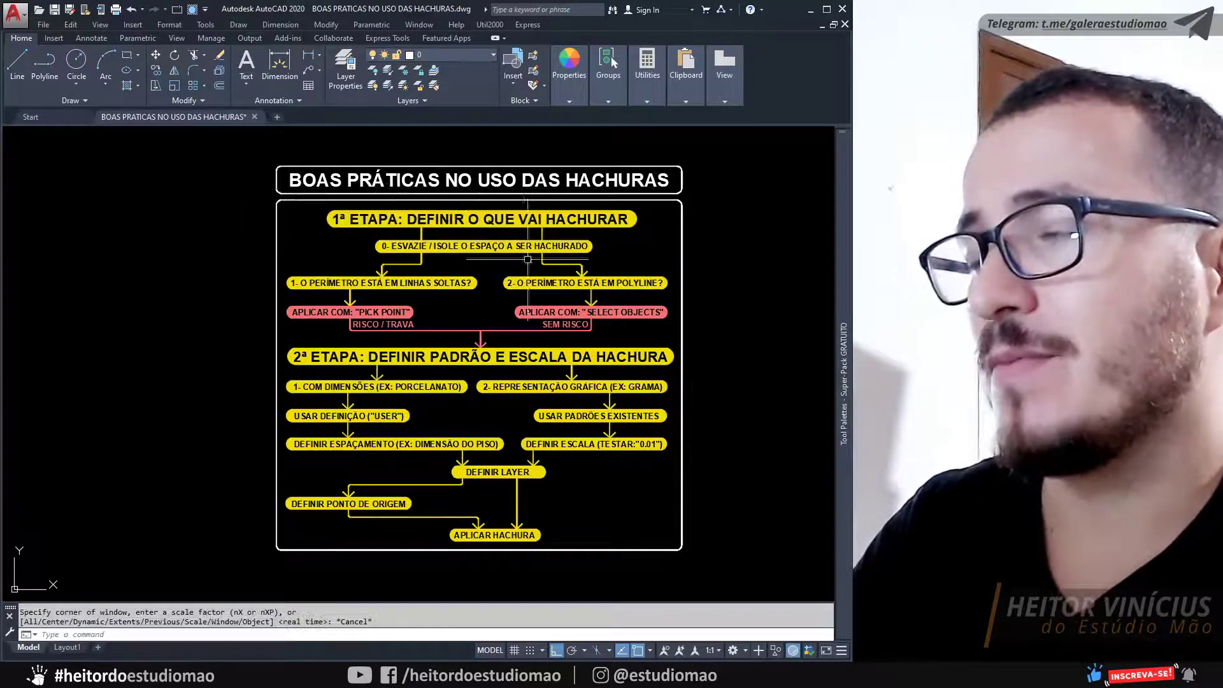
pyautogui.moveTo(810, 258); pyautogui.dragTo(778, 264, button='middle')
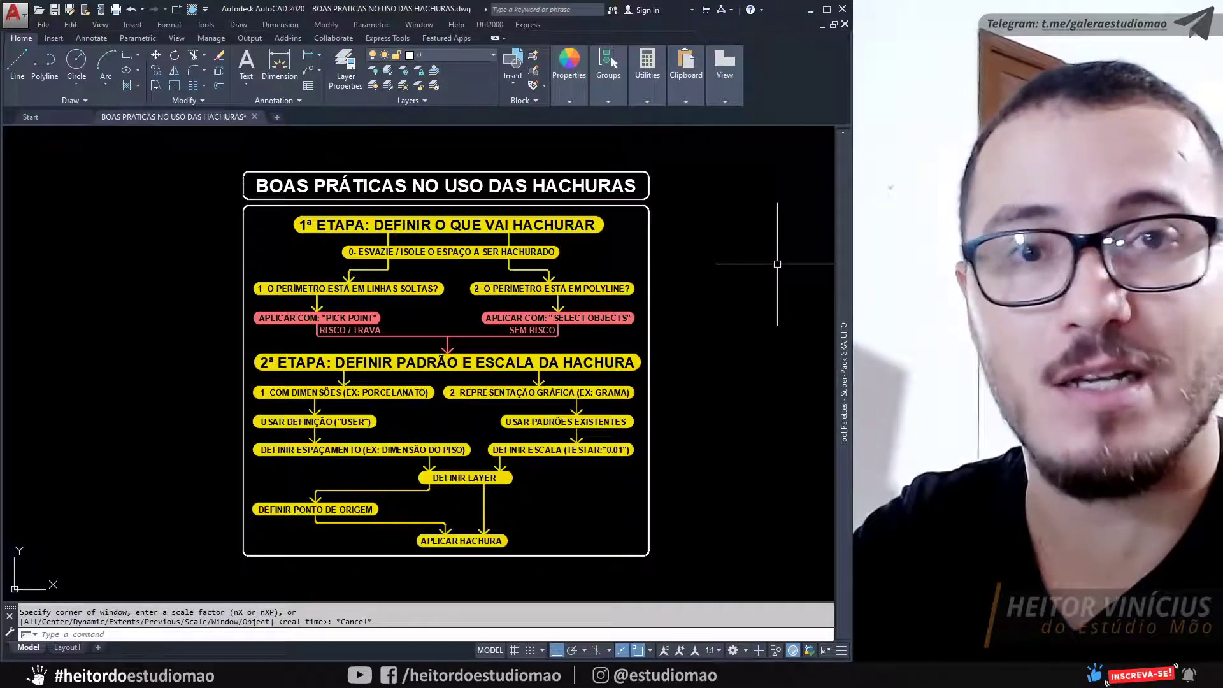
pyautogui.press('Return')
pyautogui.click(236, 137)
pyautogui.click(653, 376)
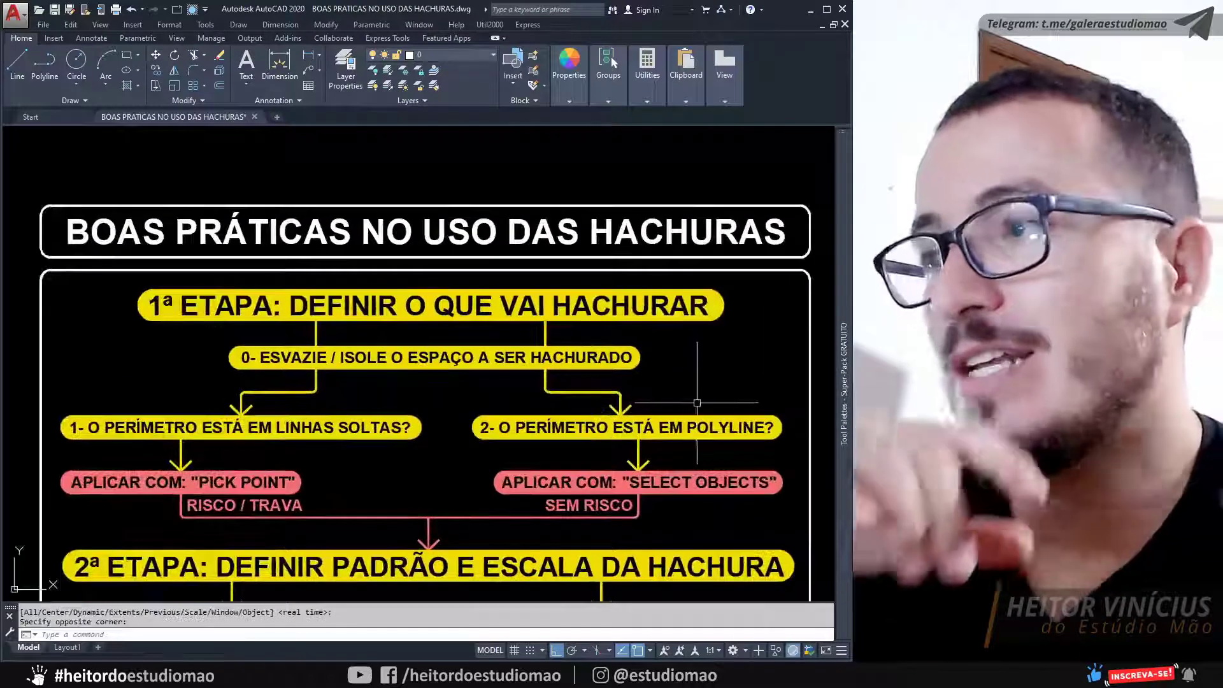
pyautogui.moveTo(704, 401); pyautogui.dragTo(693, 362, button='middle')
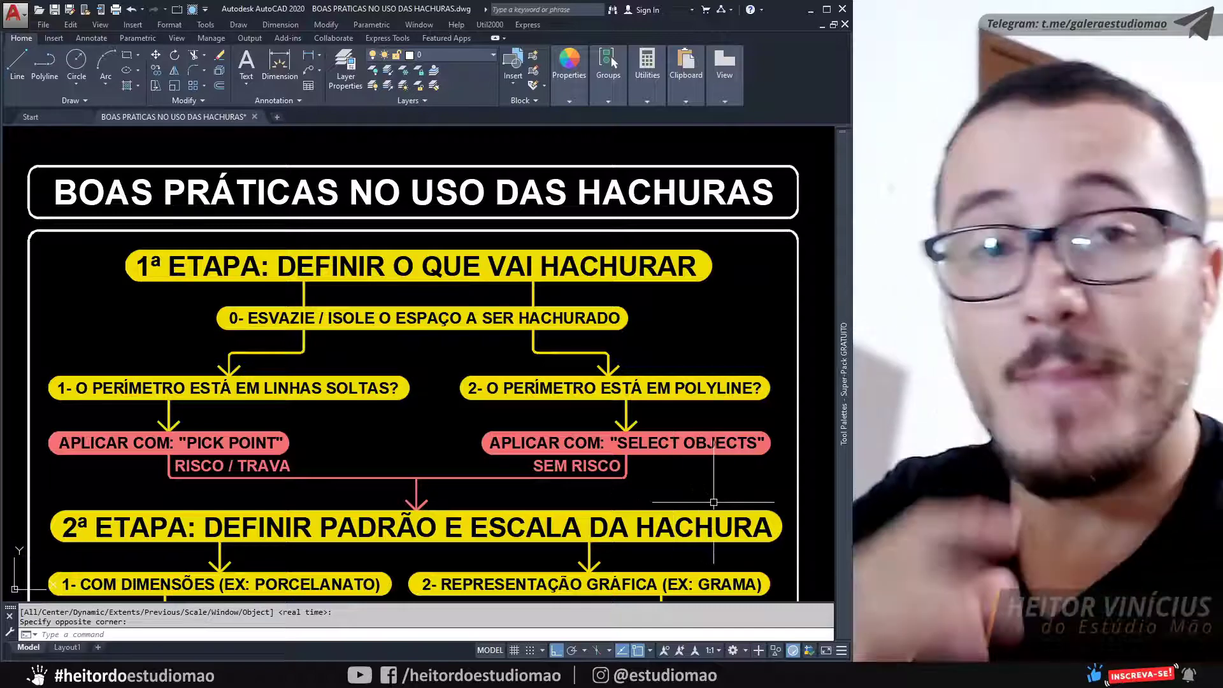
# Step: Examine the flowchart's second stage, highlighting its boxes for layer, origin point and applying the hatch
pyautogui.moveTo(754, 557); pyautogui.dragTo(736, 300, button='middle')
pyautogui.moveTo(736, 526); pyautogui.dragTo(736, 465, button='middle')
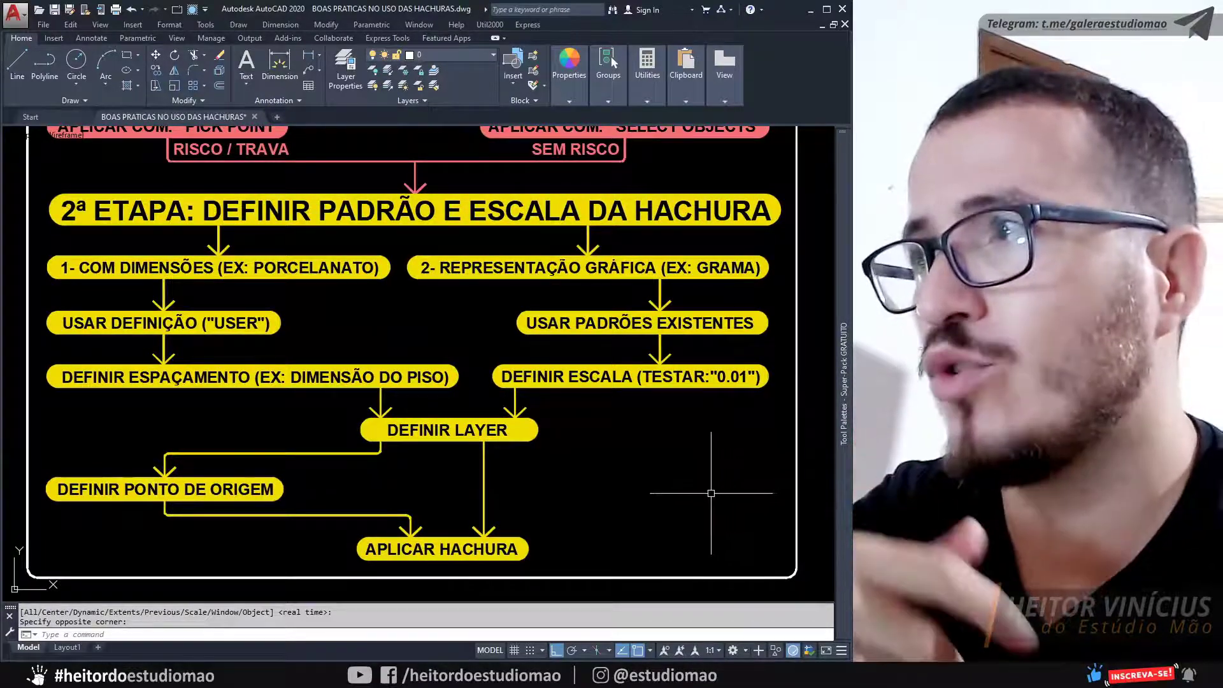
pyautogui.moveTo(710, 504); pyautogui.dragTo(711, 467, button='middle')
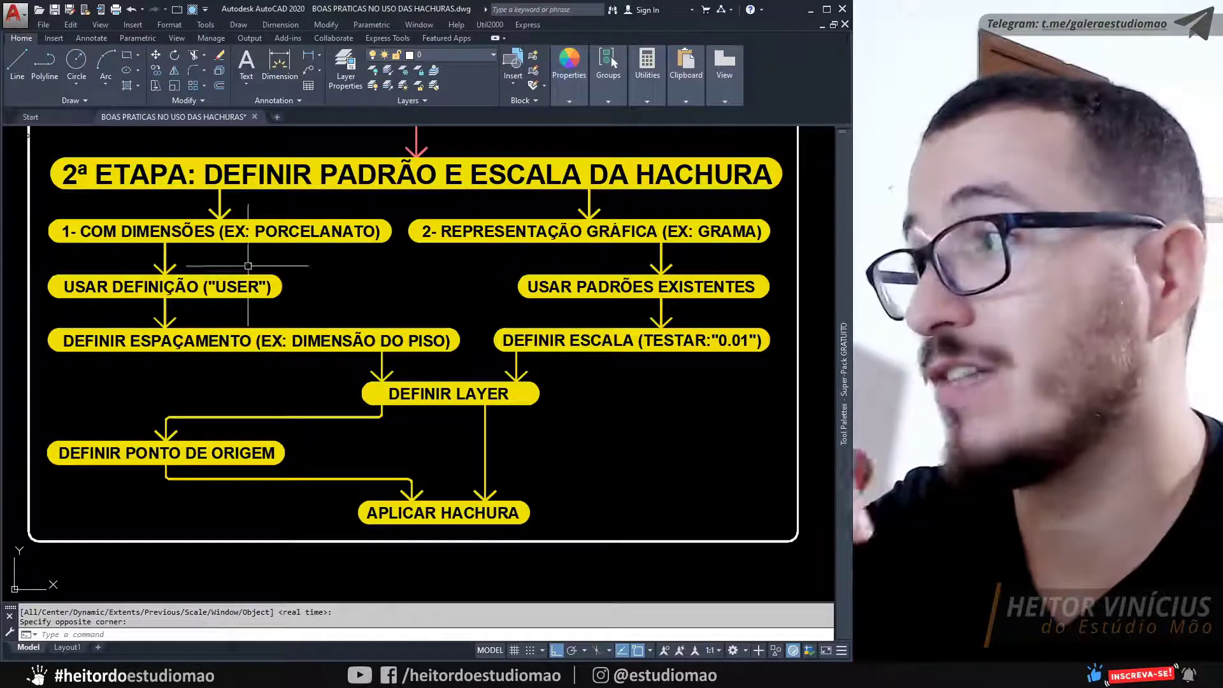
pyautogui.click(60, 377)
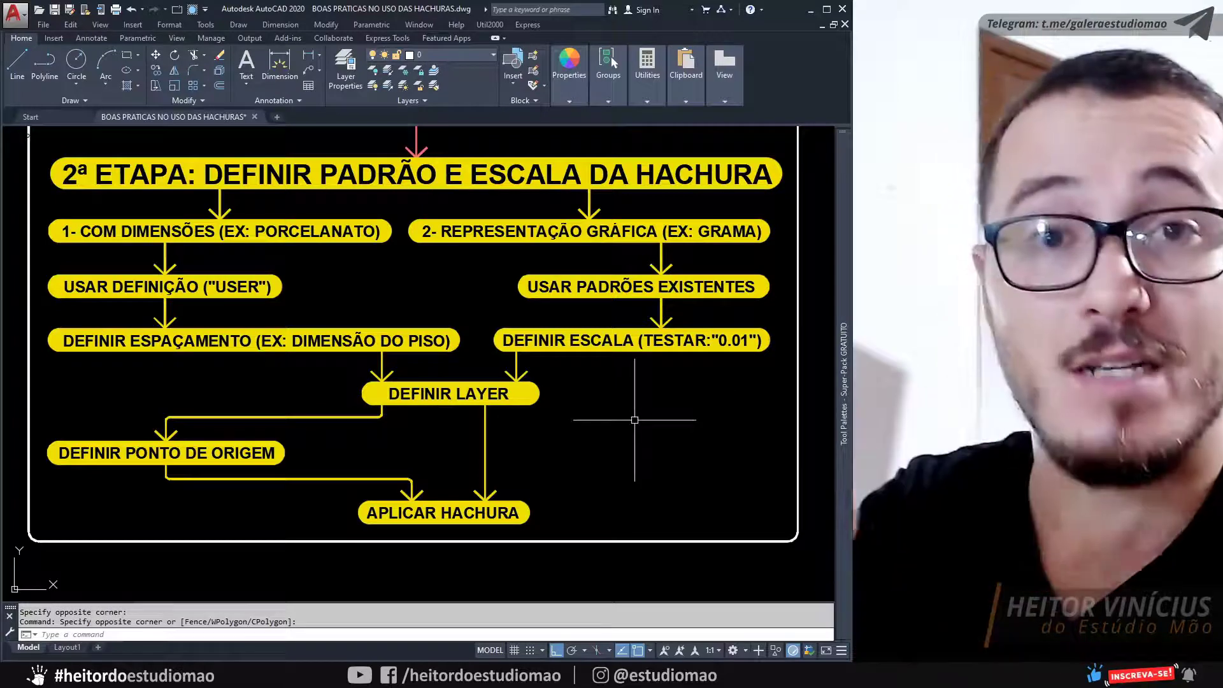
pyautogui.click(342, 369)
pyautogui.click(554, 410)
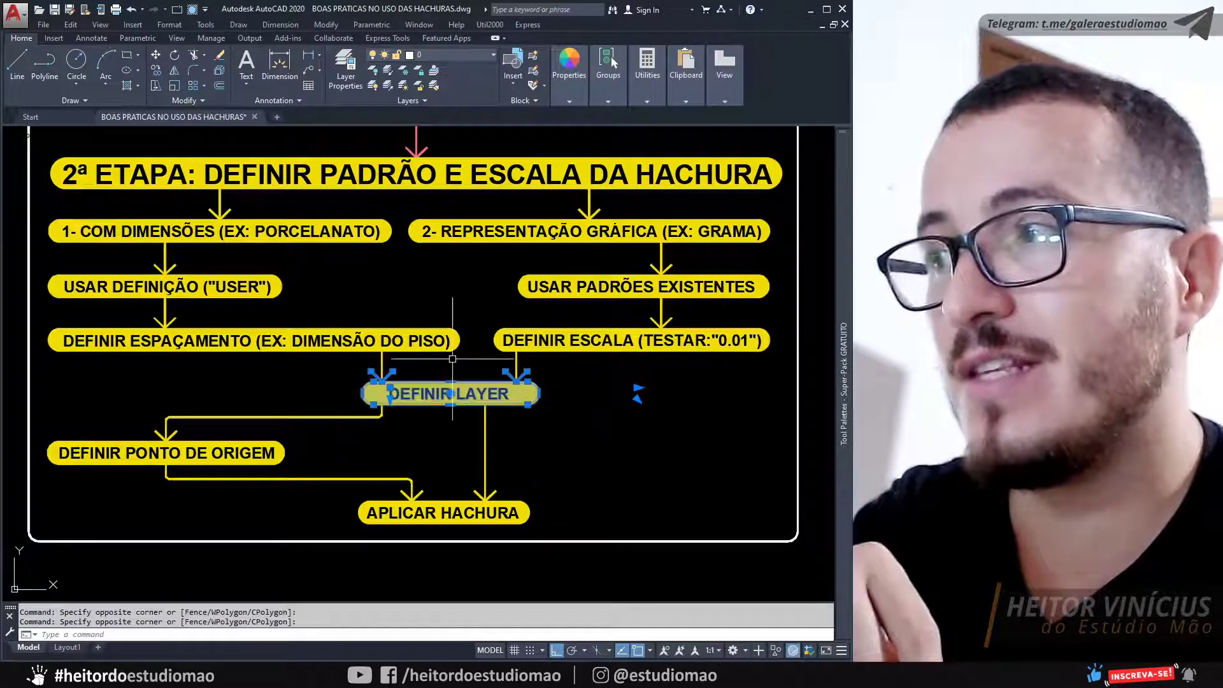
pyautogui.press('Escape')
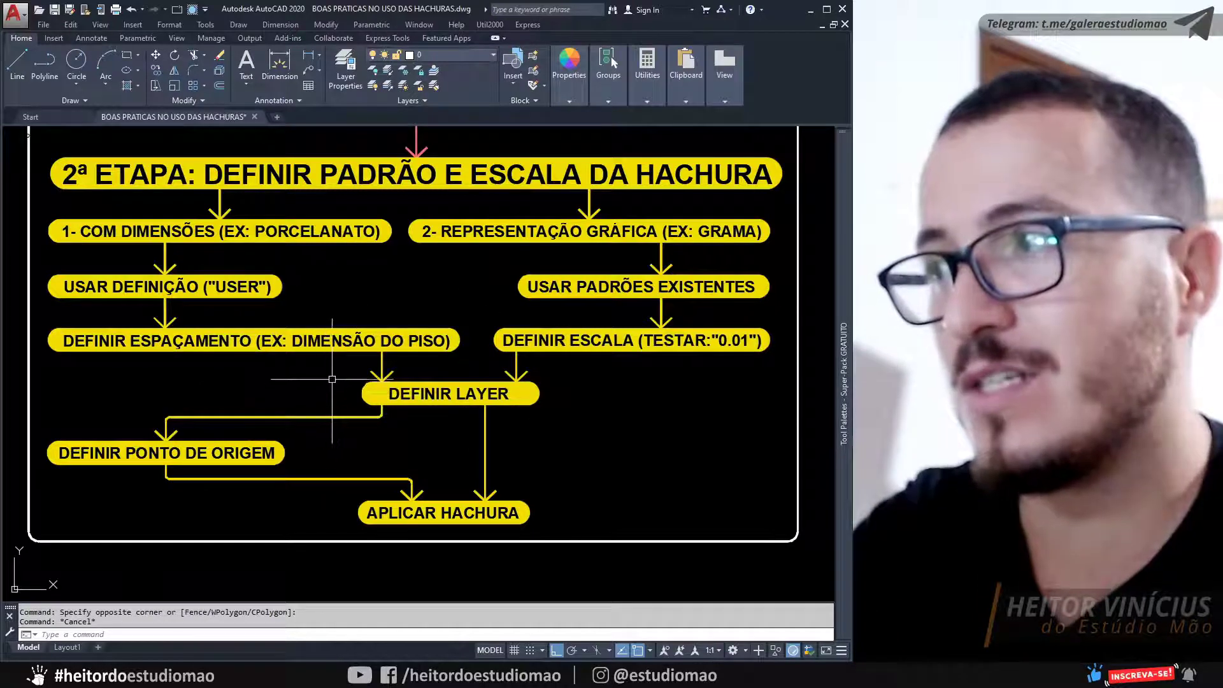
pyautogui.click(459, 395)
pyautogui.click(588, 414)
pyautogui.press('Escape')
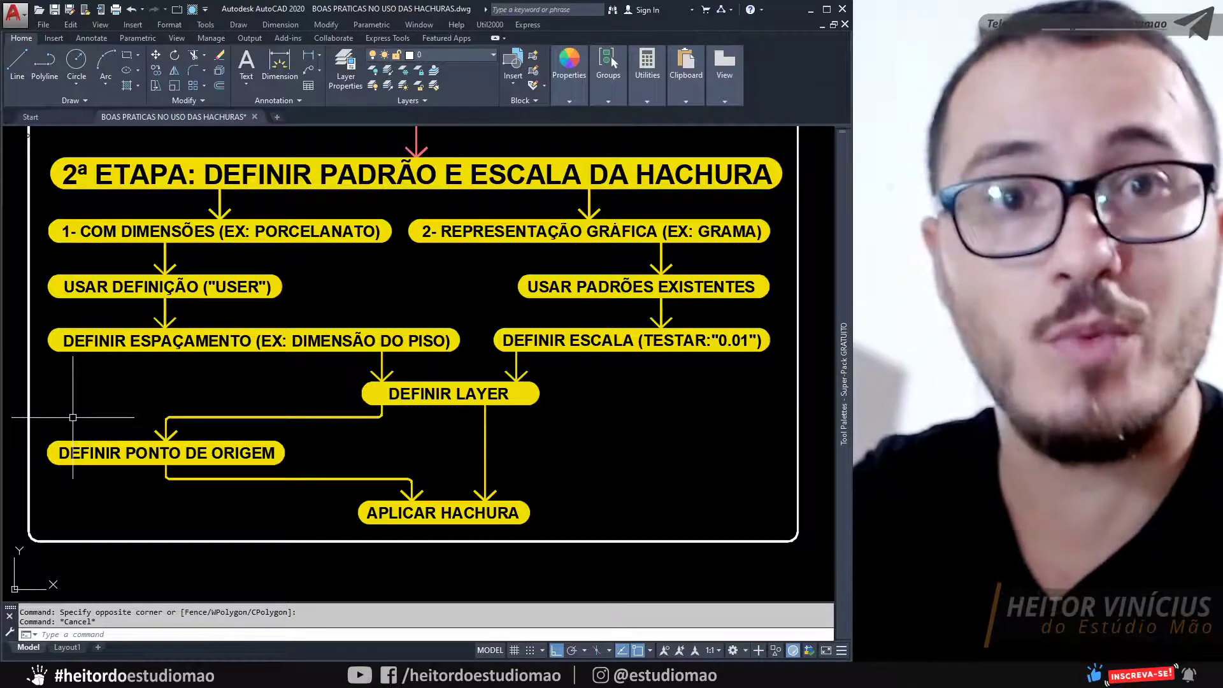
pyautogui.click(45, 436)
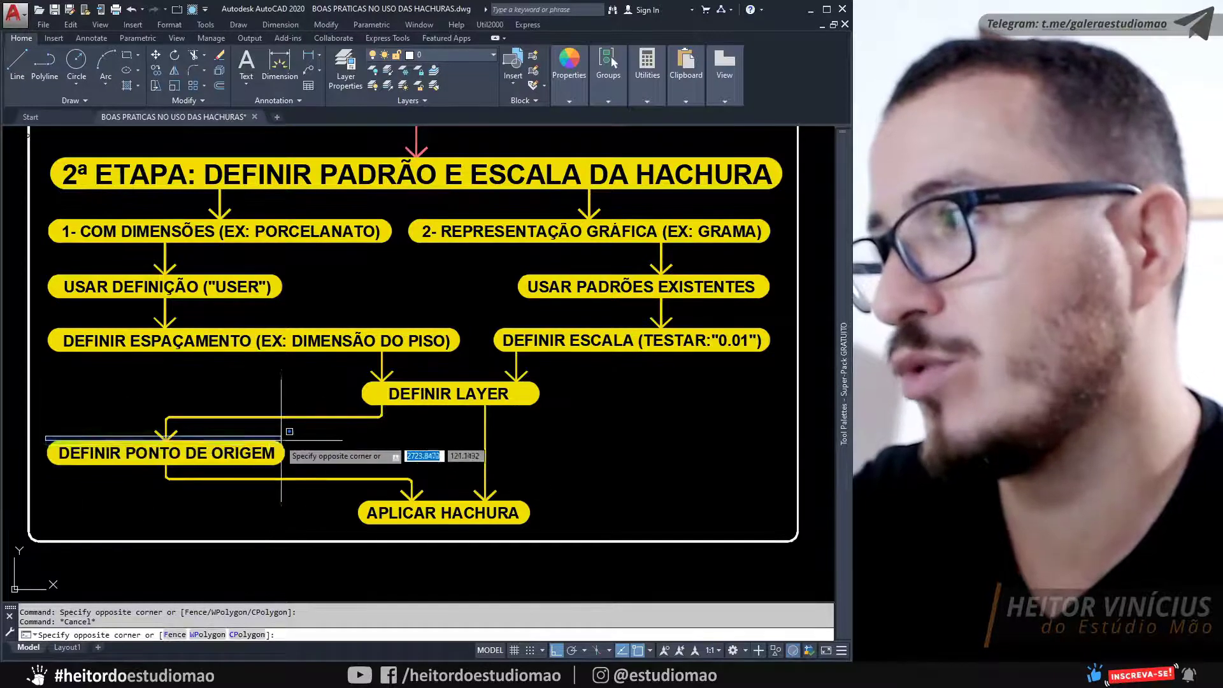
pyautogui.click(408, 475)
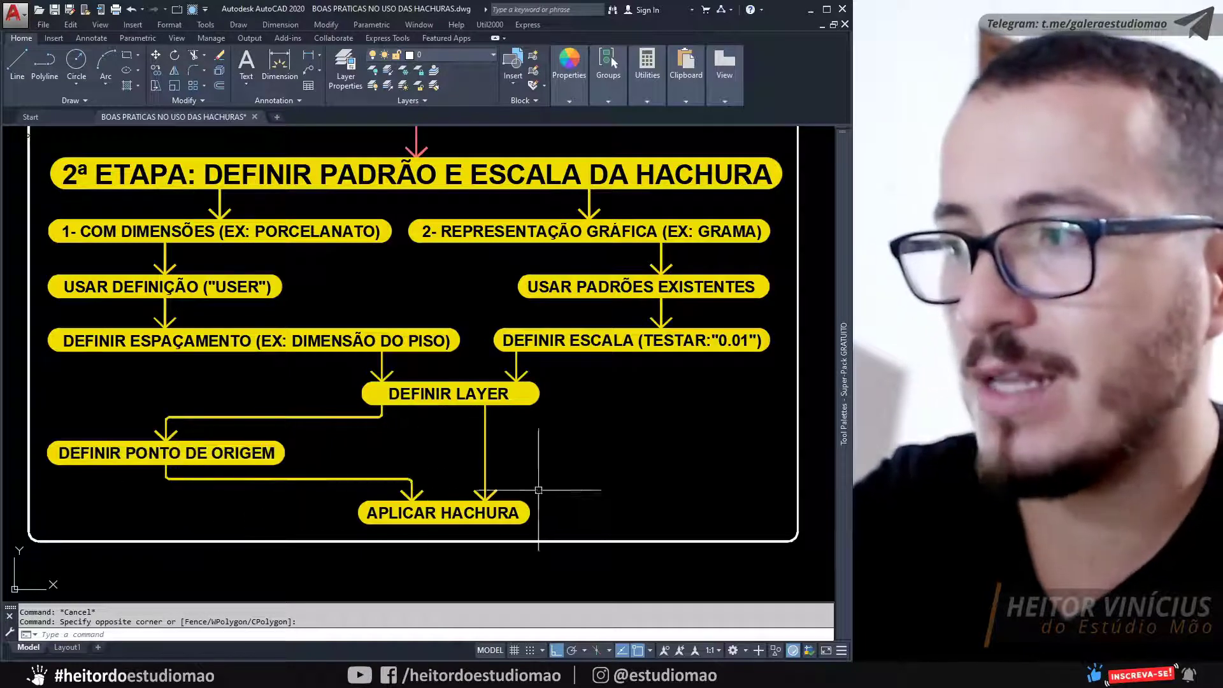
pyautogui.click(346, 497)
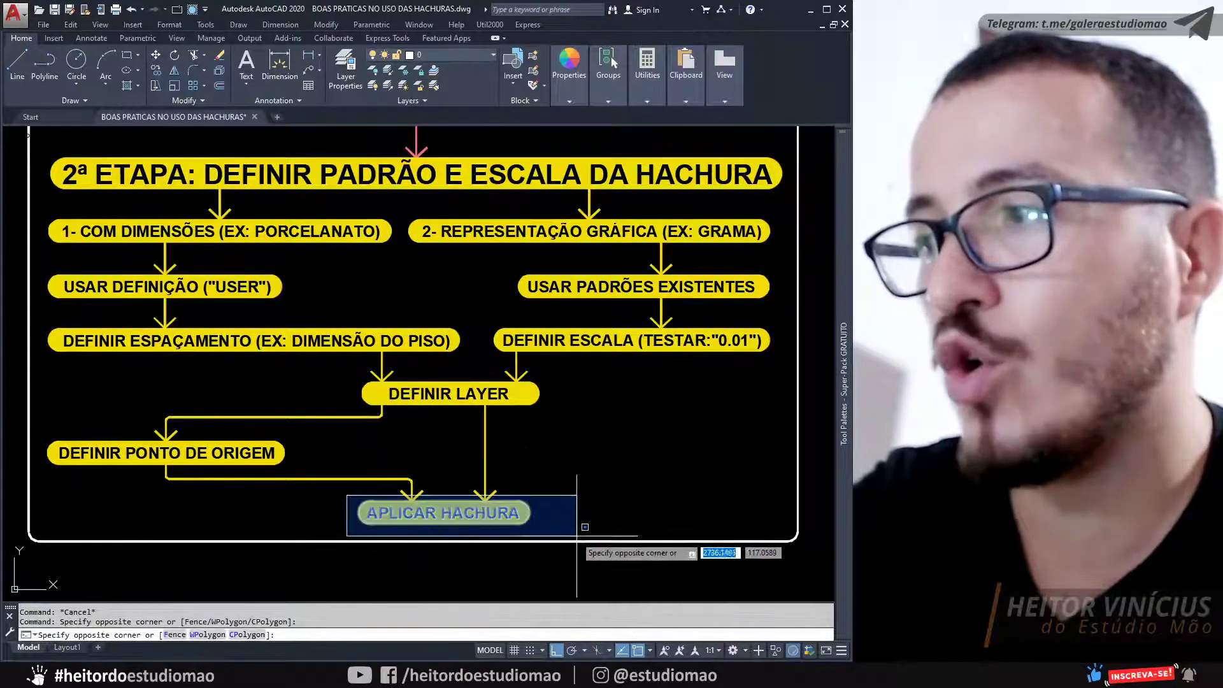
pyautogui.click(548, 525)
pyautogui.press('Escape')
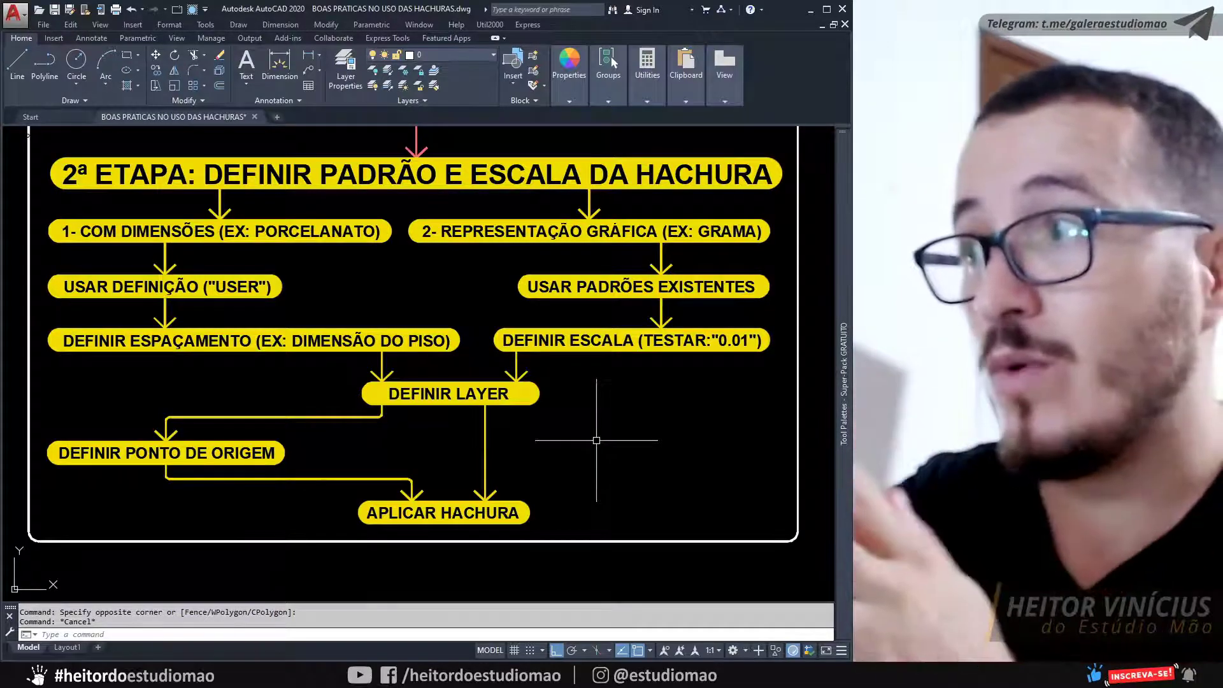
# Step: Review the flowchart's second stage as a whole, followed by the EX: 1 floor plan beside the flowchart
pyautogui.scroll(-2, 581, 406)
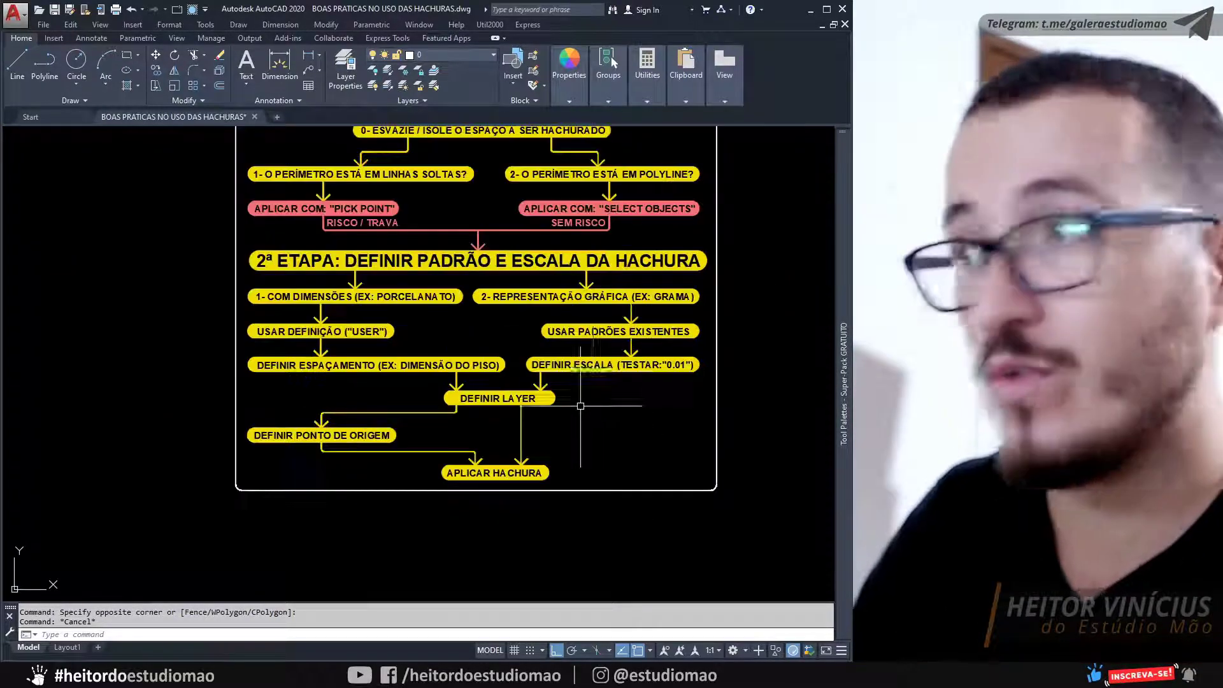
pyautogui.write('z')
pyautogui.press('Return')
pyautogui.click(331, 218)
pyautogui.click(624, 544)
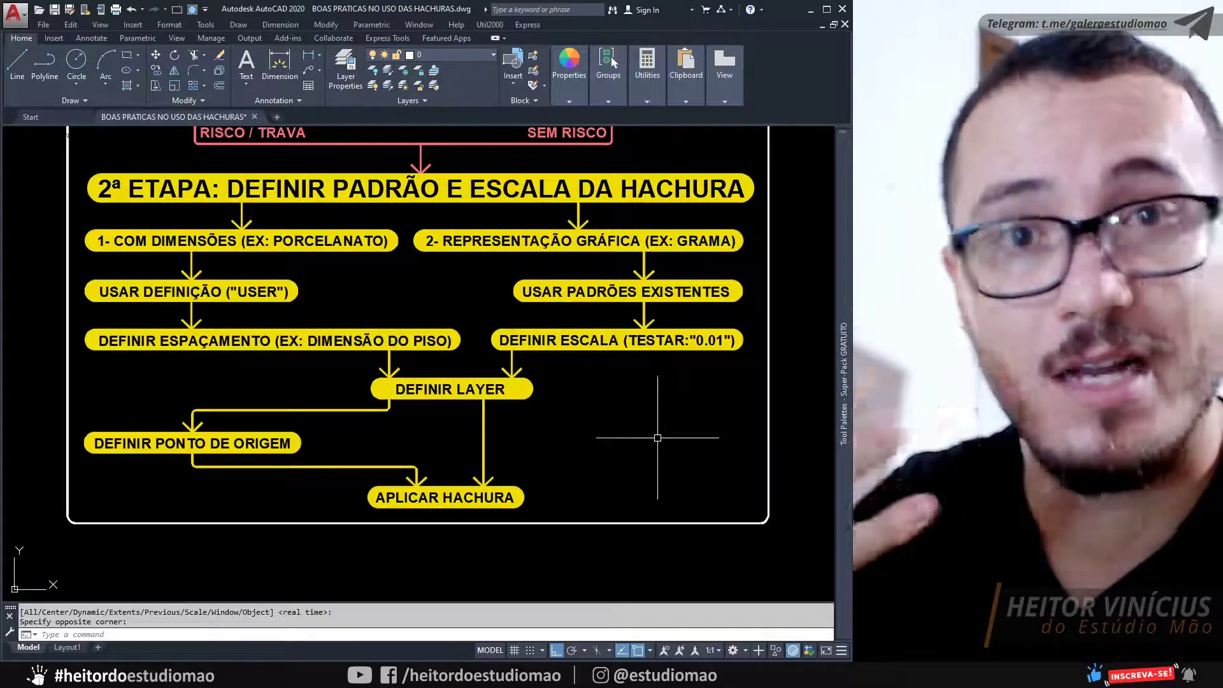
pyautogui.scroll(-5, 679, 520)
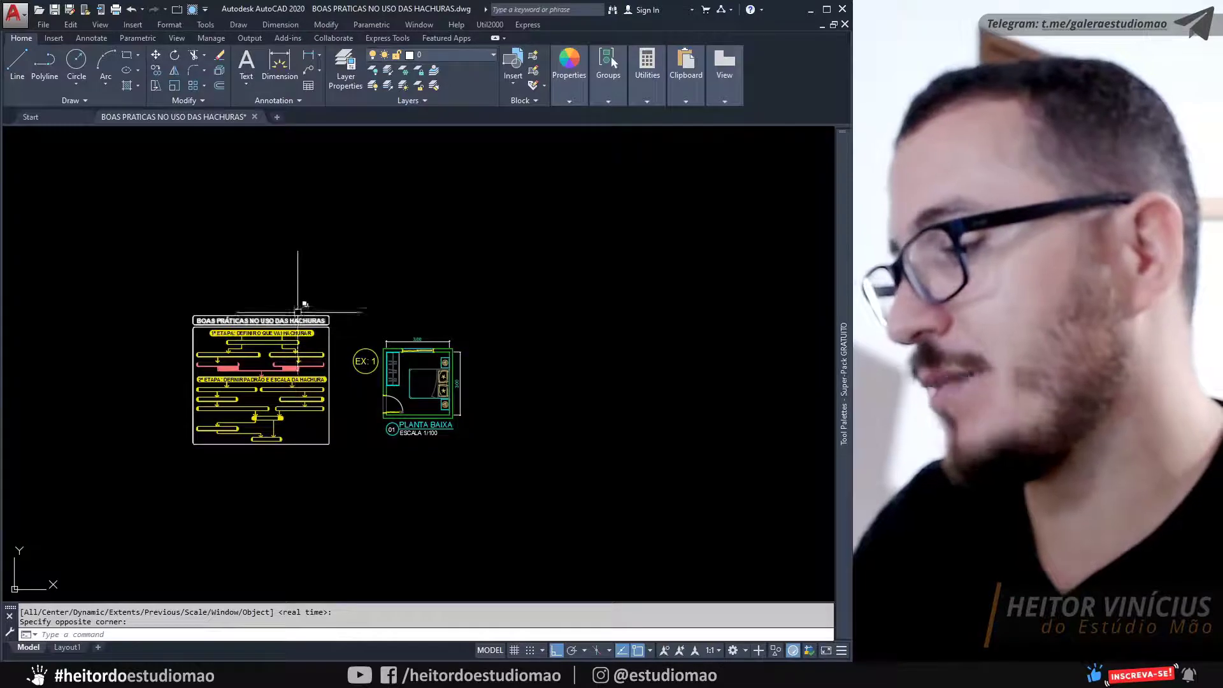
pyautogui.write('z')
pyautogui.press('Return')
pyautogui.click(183, 305)
pyautogui.click(477, 450)
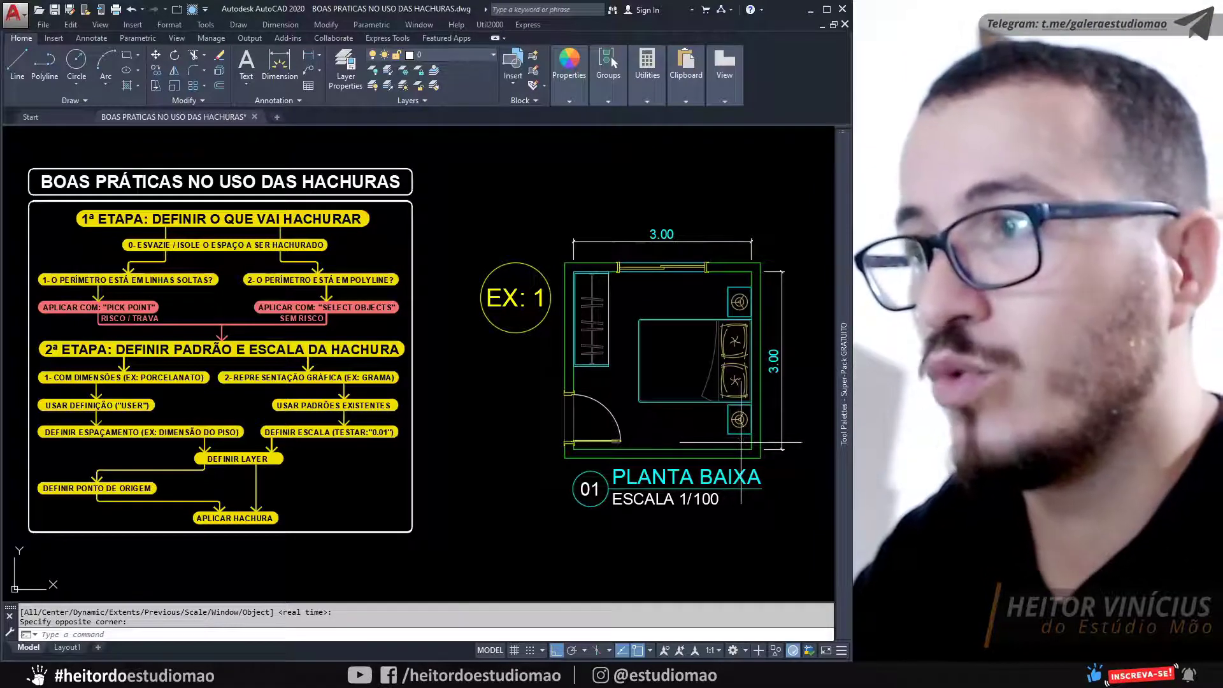
pyautogui.click(741, 442)
pyautogui.click(637, 258)
pyautogui.click(642, 311)
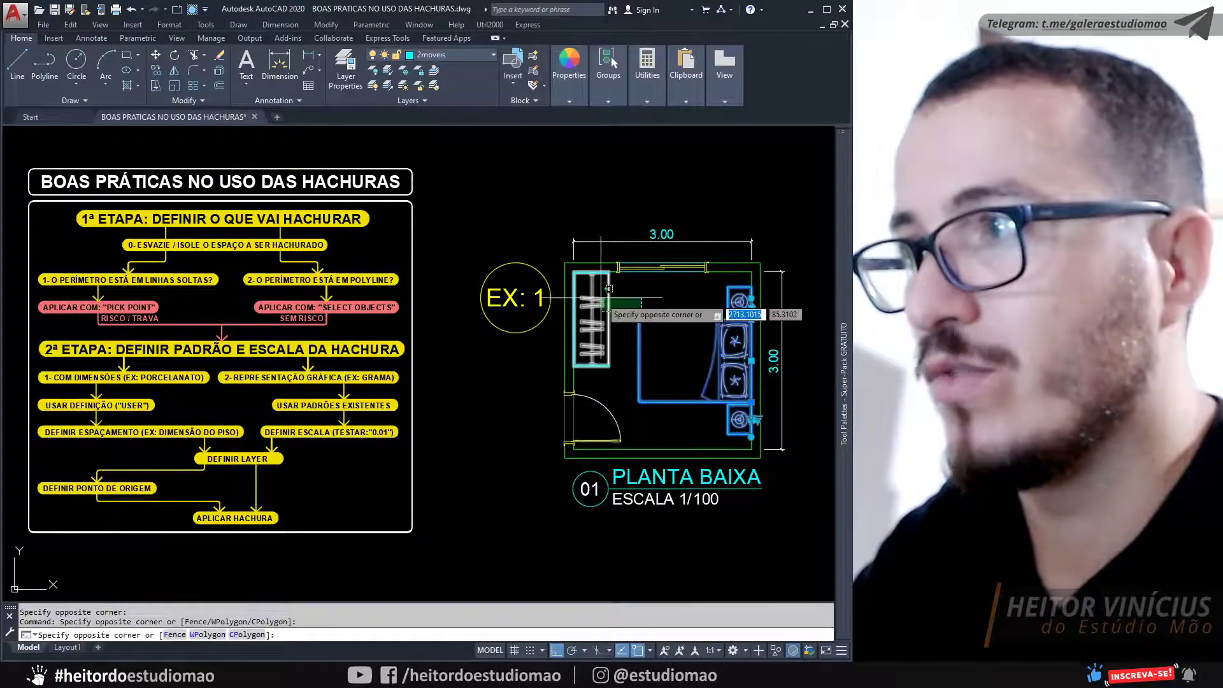
pyautogui.click(609, 288)
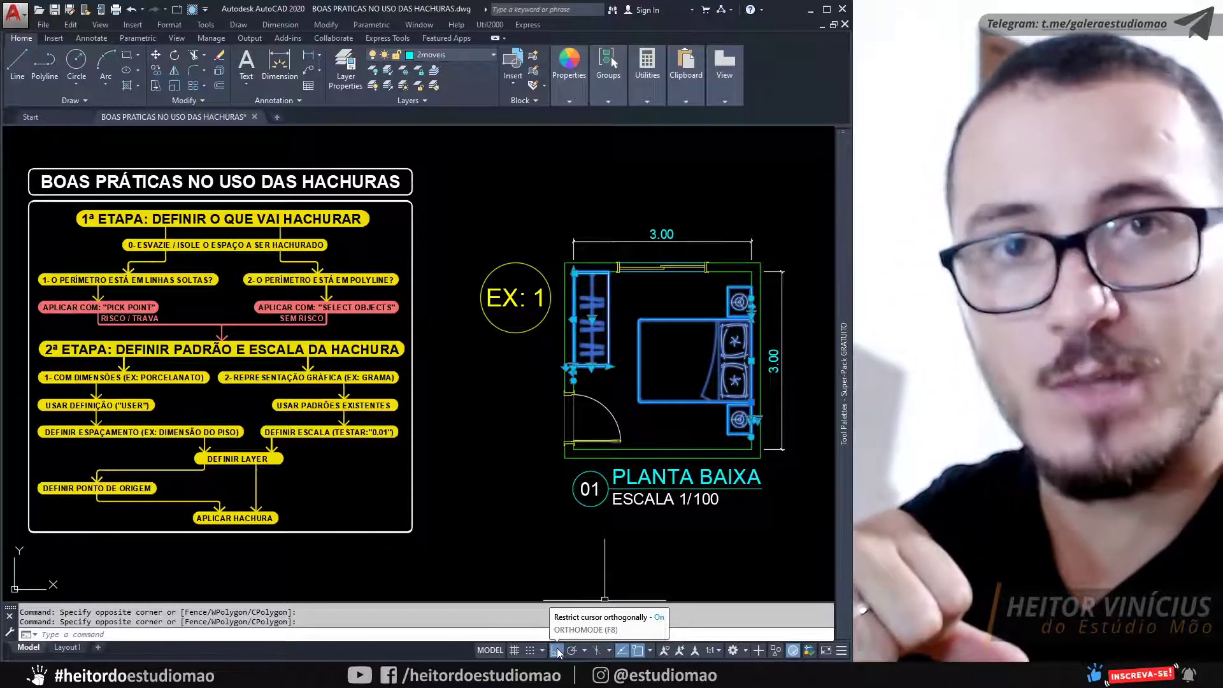
pyautogui.press('Return')
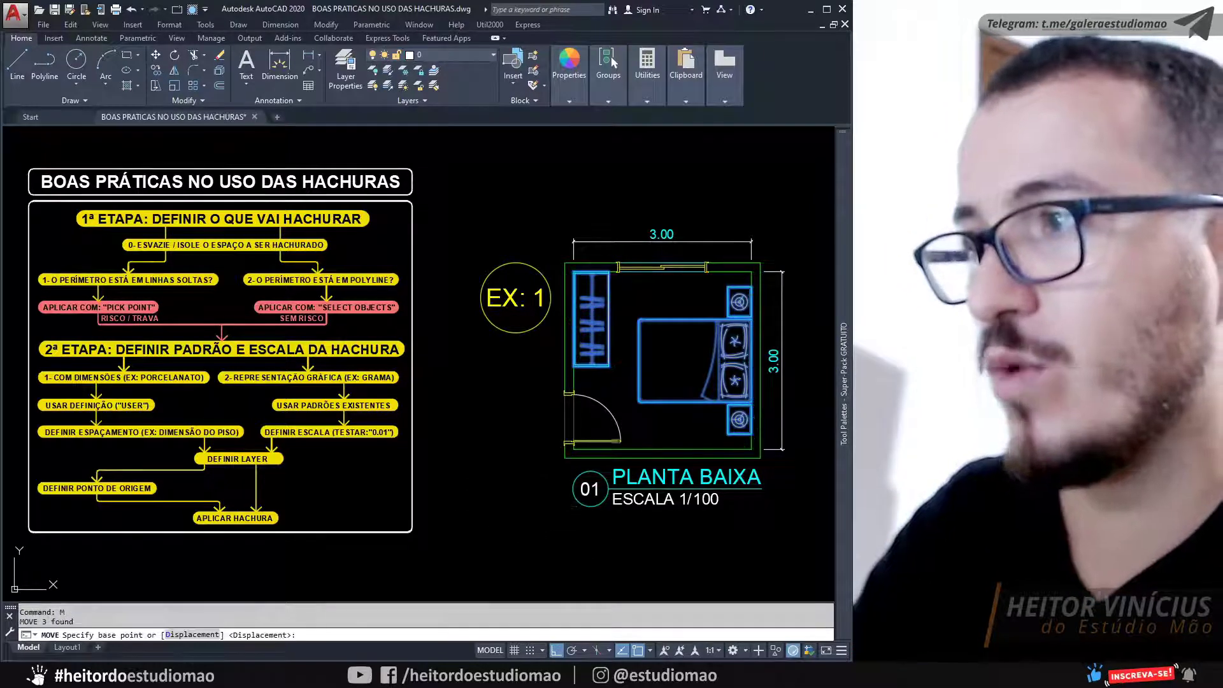
pyautogui.click(535, 468)
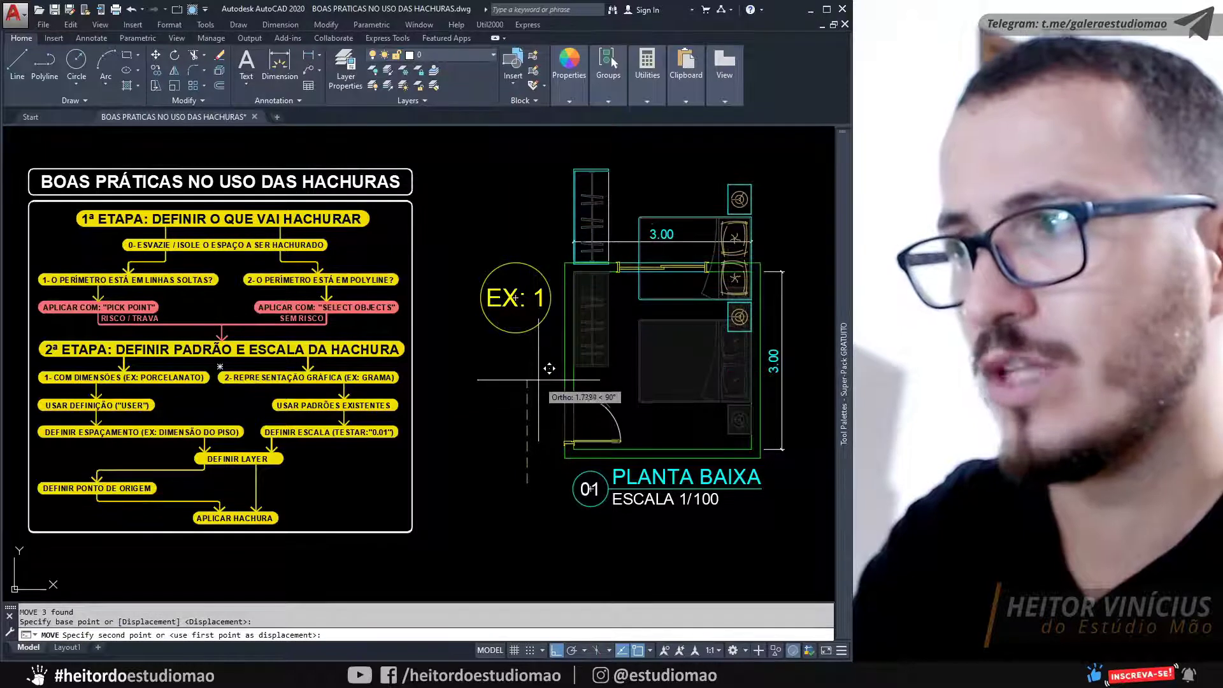
pyautogui.press('Escape')
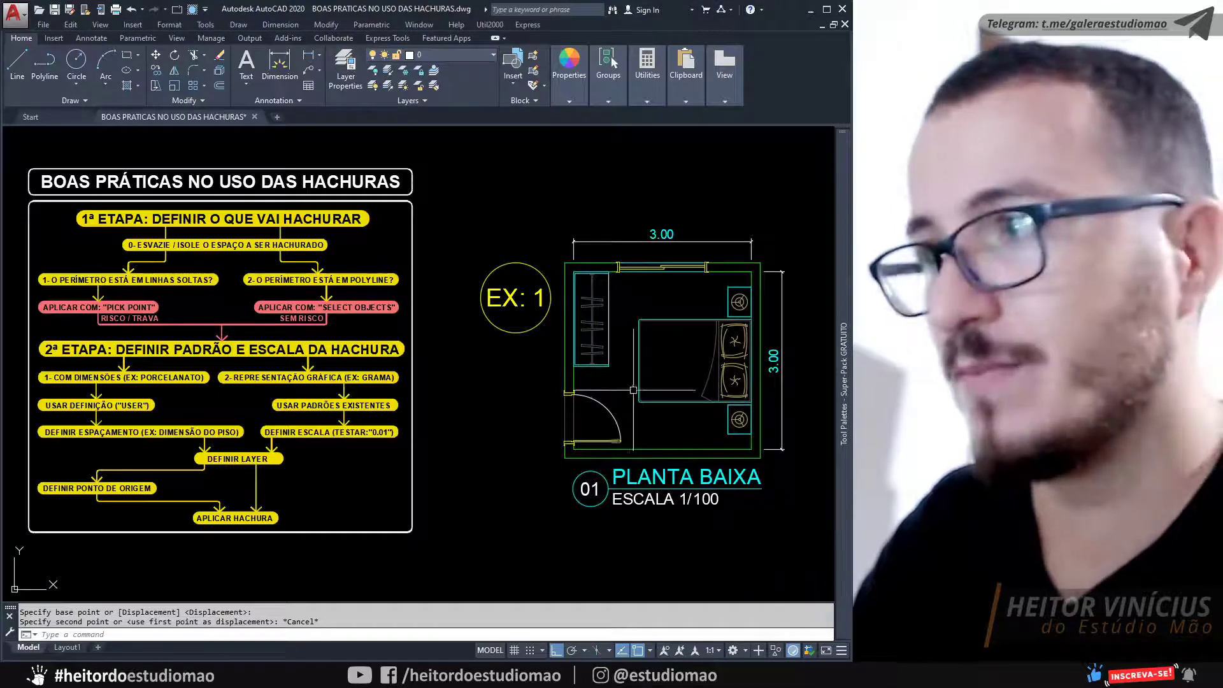
# Step: Move the wardrobe and the bed with its nightstands 5 units straight up, out of the EX: 1 room
pyautogui.moveTo(634, 283); pyautogui.dragTo(757, 446)
pyautogui.moveTo(570, 267); pyautogui.dragTo(613, 374)
pyautogui.press('m')
pyautogui.press('space')
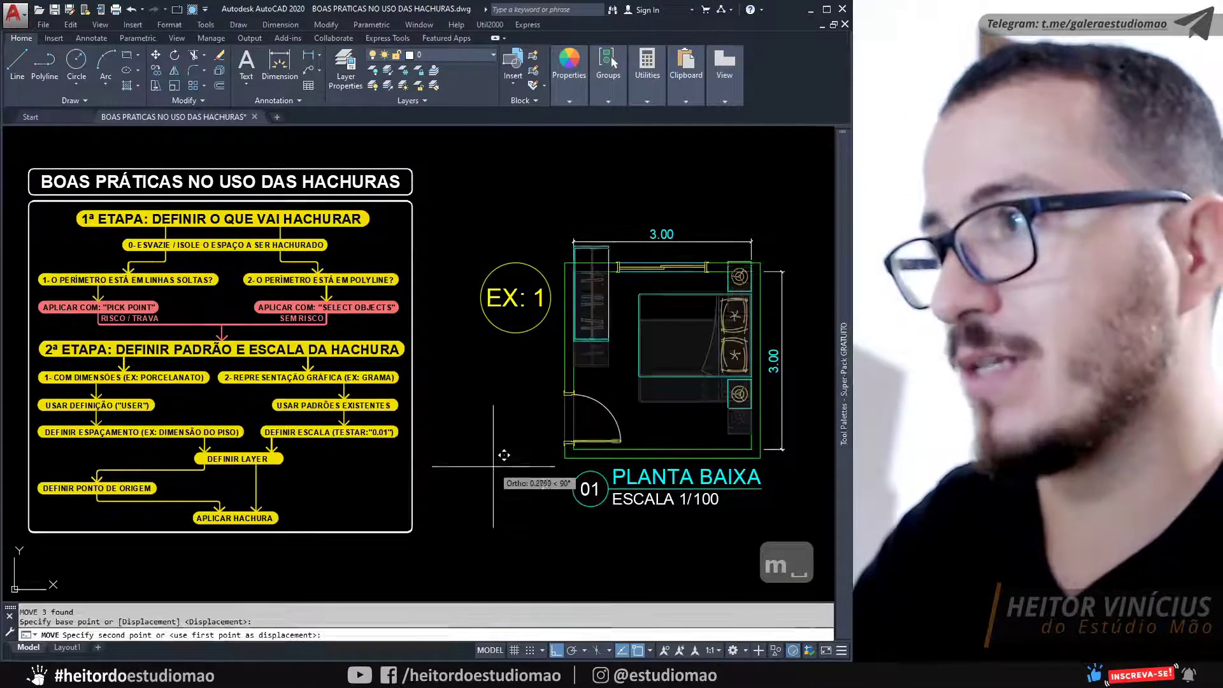
pyautogui.click(500, 481)
pyautogui.write('5')
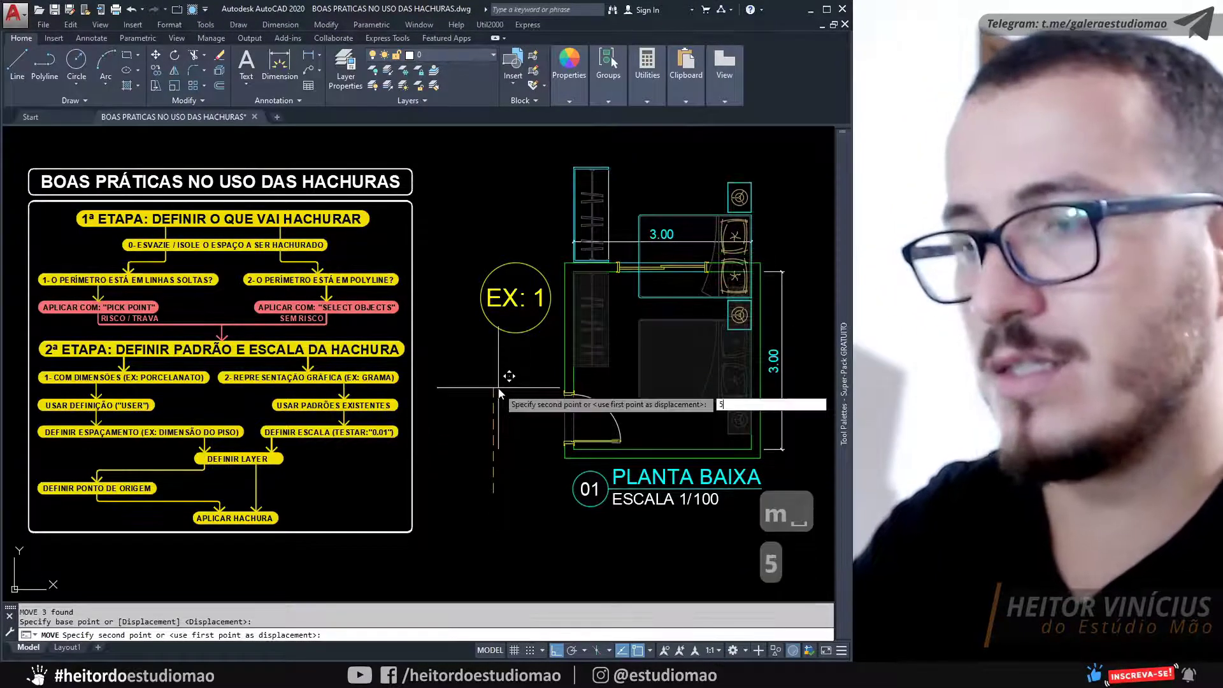
pyautogui.press('Return')
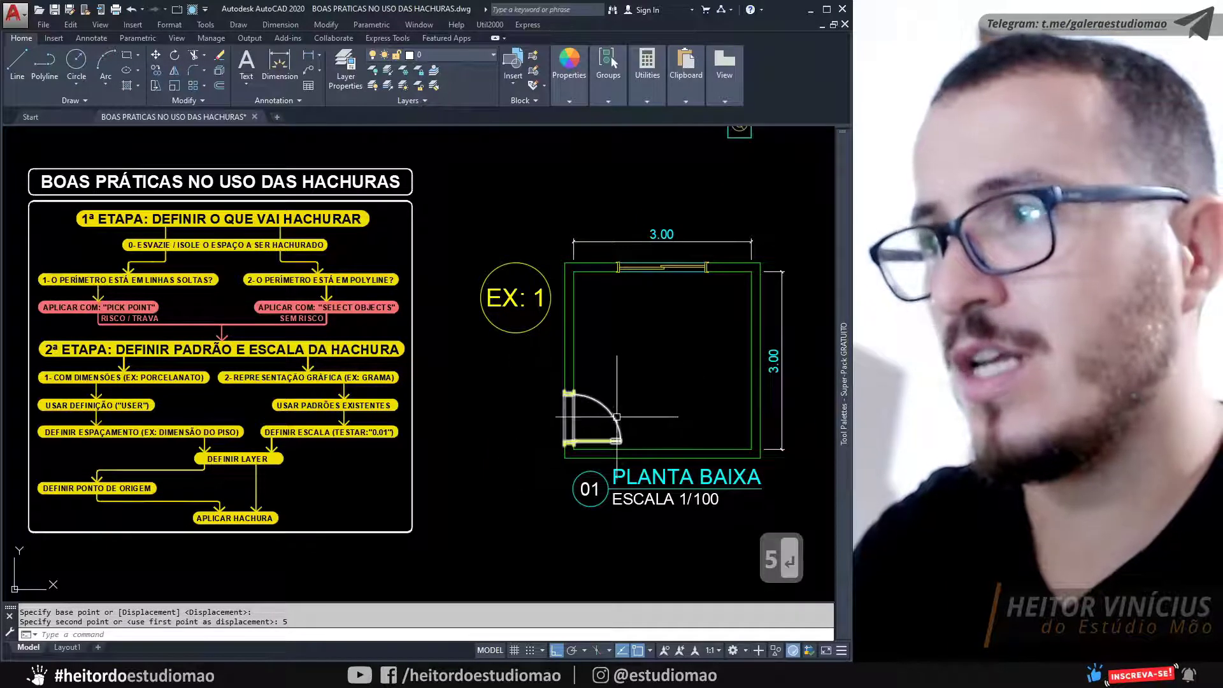
# Step: Move the door block 5 units out of its wall opening and inspect the emptied opening
pyautogui.click(578, 411)
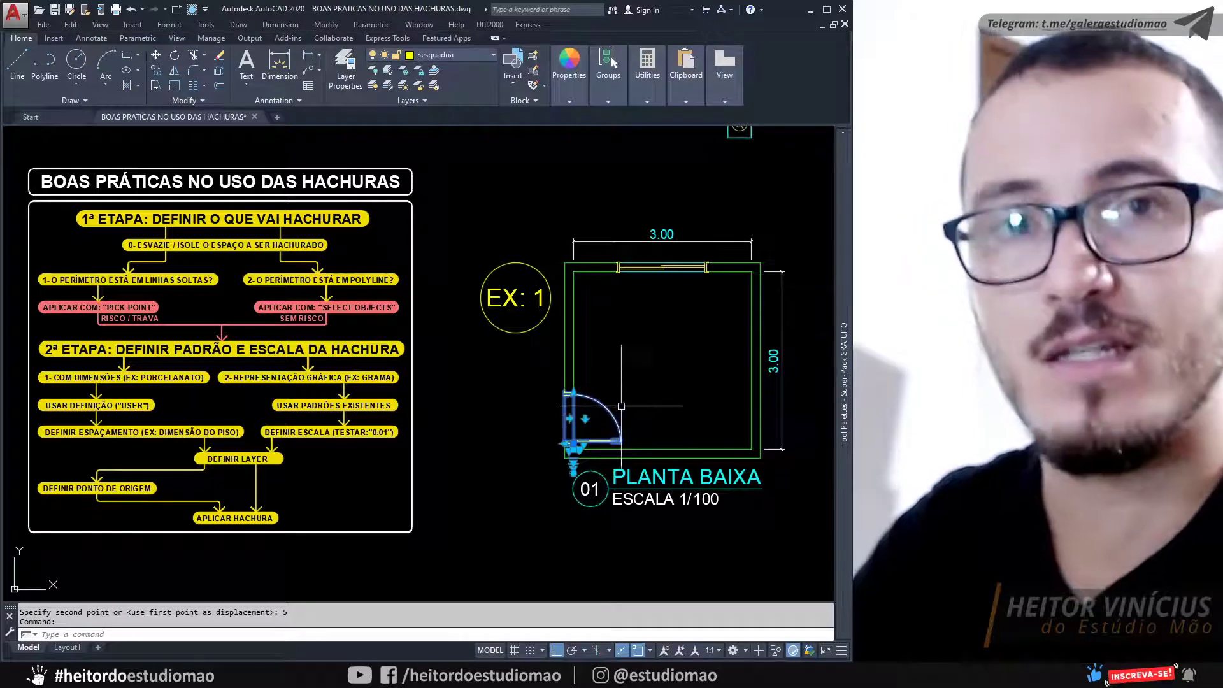
pyautogui.write('m')
pyautogui.press('space')
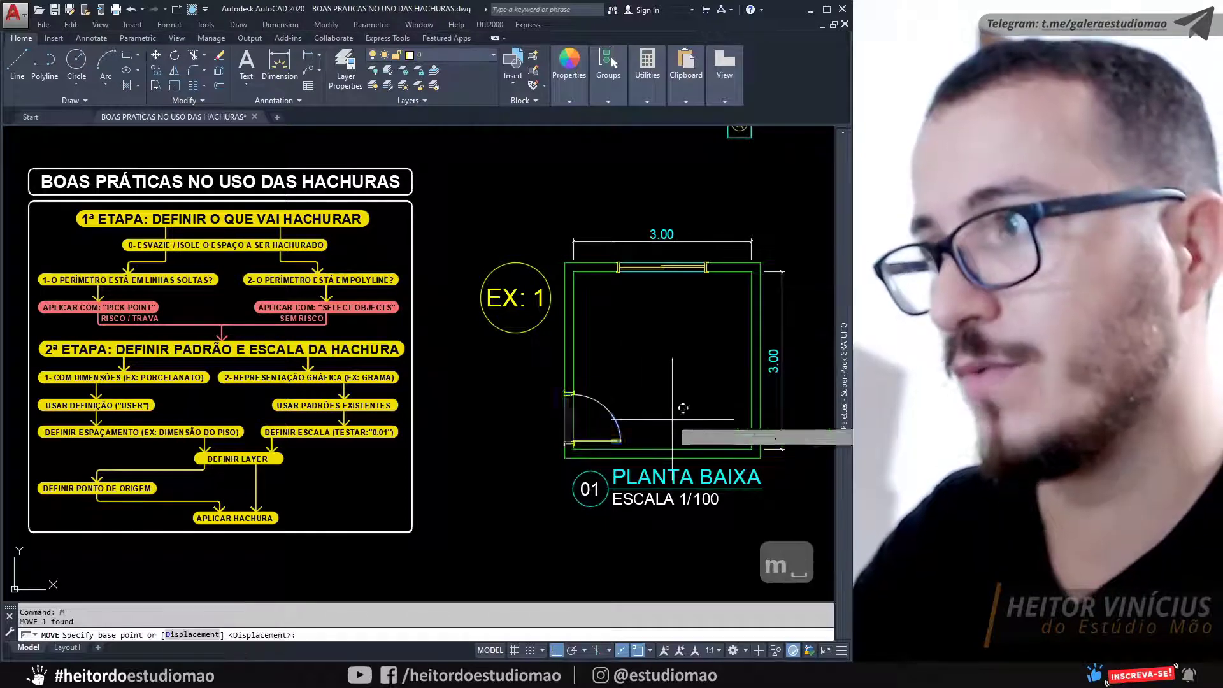
pyautogui.click(673, 419)
pyautogui.write('5')
pyautogui.press('Return')
pyautogui.scroll(5, 597, 333)
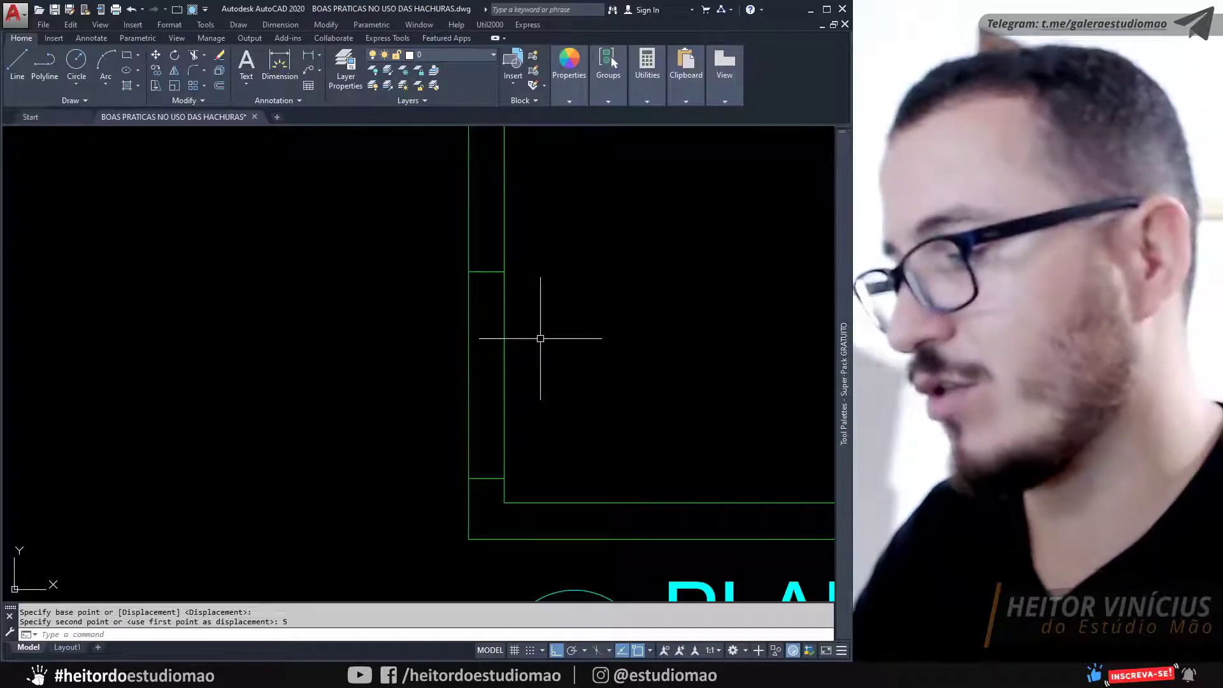
# Step: Undo the door's move and inspect the door in its wall opening
pyautogui.hotkey('ctrl', 'z')
pyautogui.hotkey('ctrl', 'z')
pyautogui.scroll(6, 597, 421)
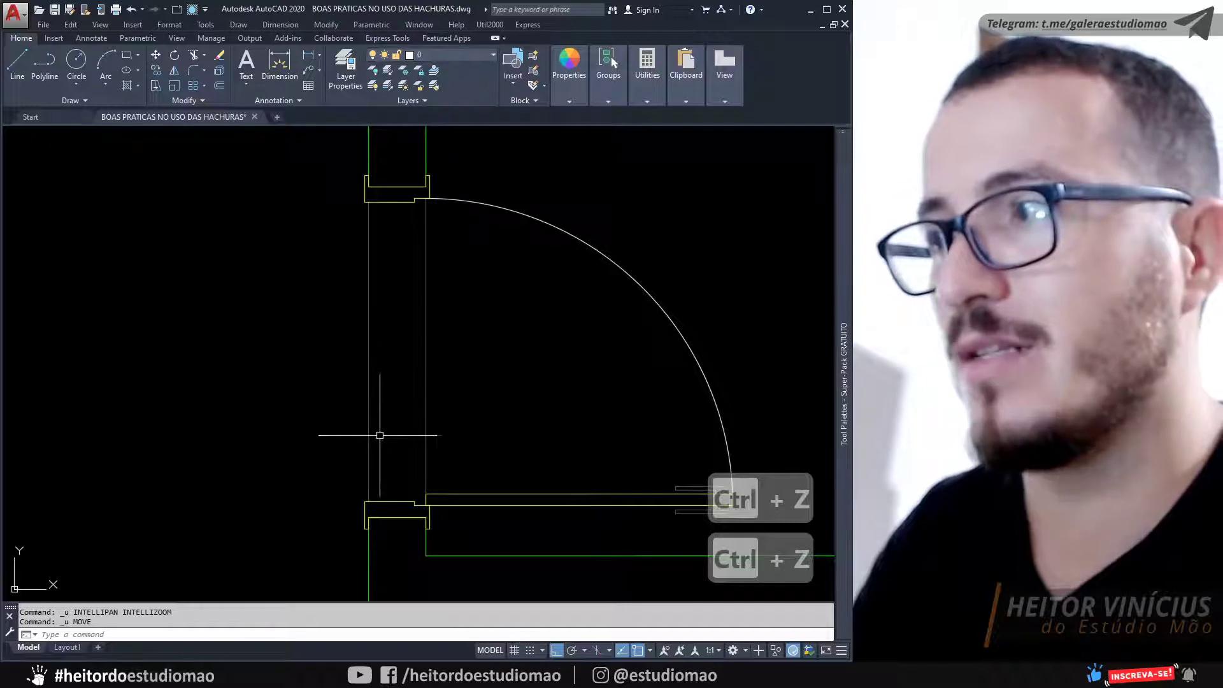
pyautogui.scroll(-2, 427, 375)
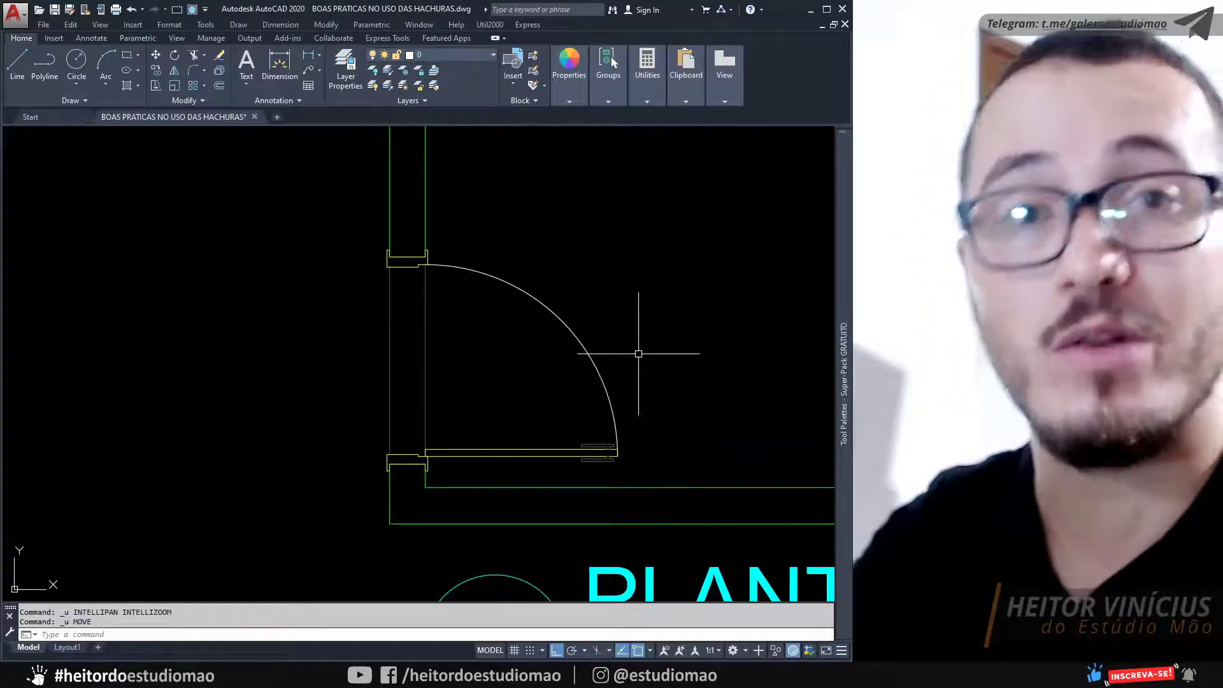
# Step: Move the door block 5 units straight up, clear of its wall opening
pyautogui.click(597, 368)
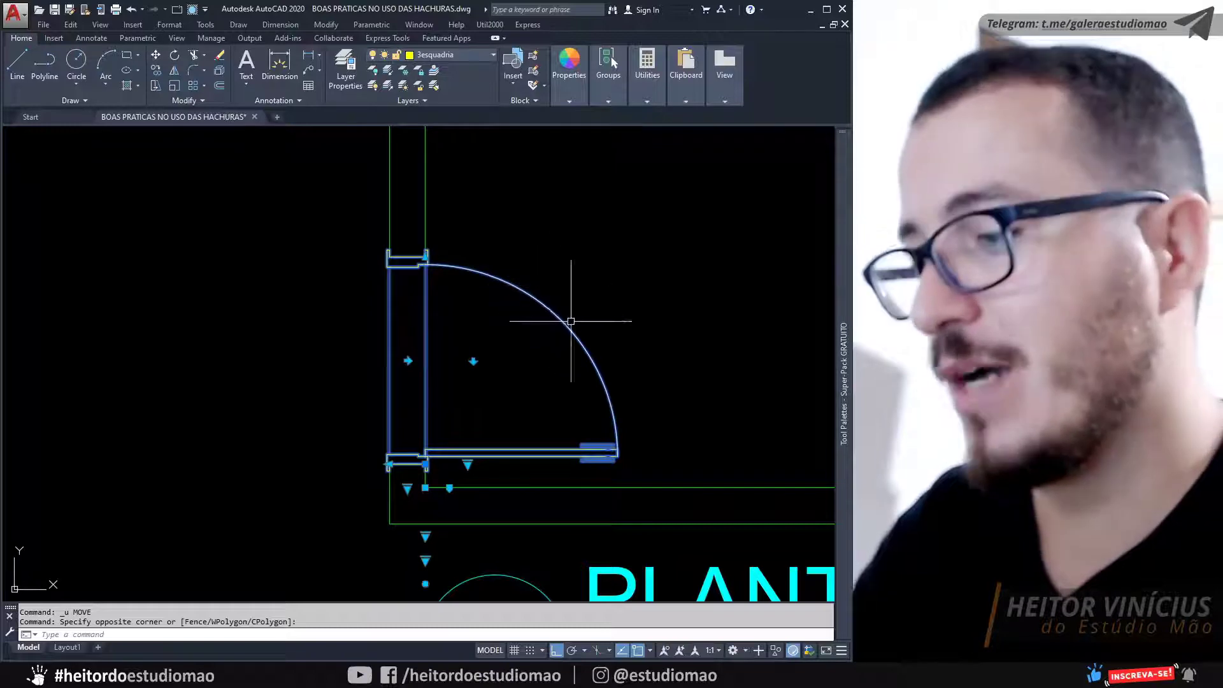
pyautogui.press('m')
pyautogui.press('space')
pyautogui.click(692, 281)
pyautogui.write('5')
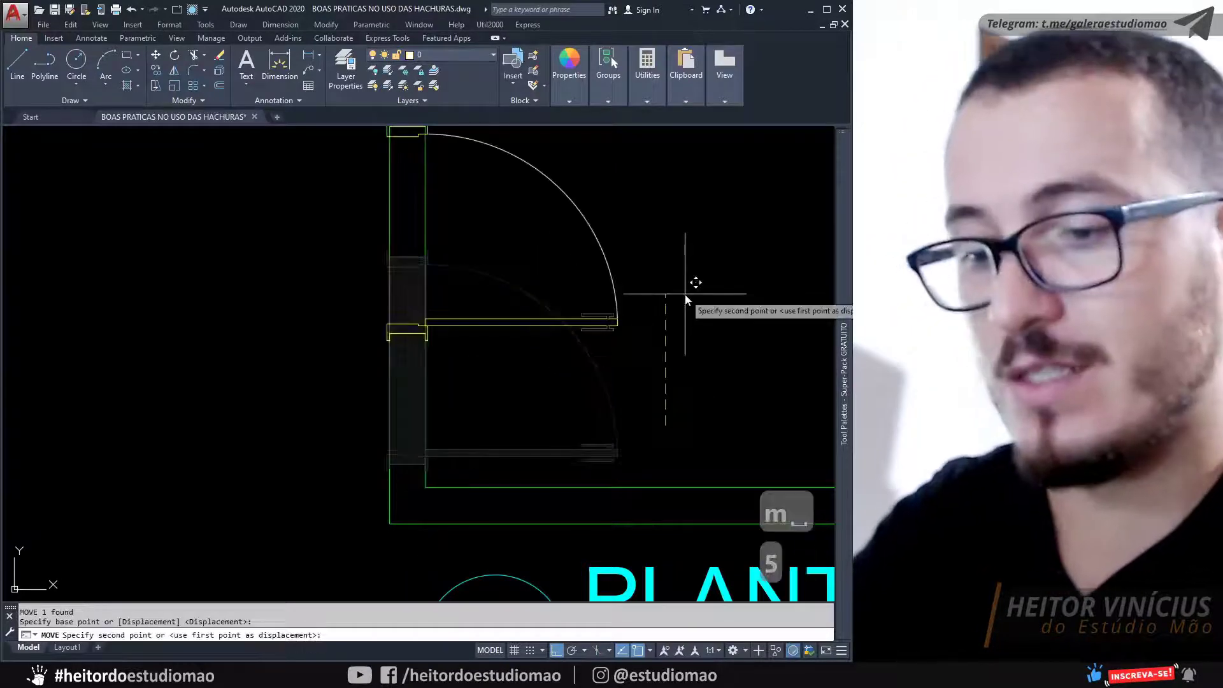
pyautogui.press('Return')
# Step: Trim away both wall lines that cross the door opening, using all objects as cutting edges
pyautogui.write('tr')
pyautogui.press('space')
pyautogui.press('space')
pyautogui.click(546, 355)
pyautogui.click(273, 319)
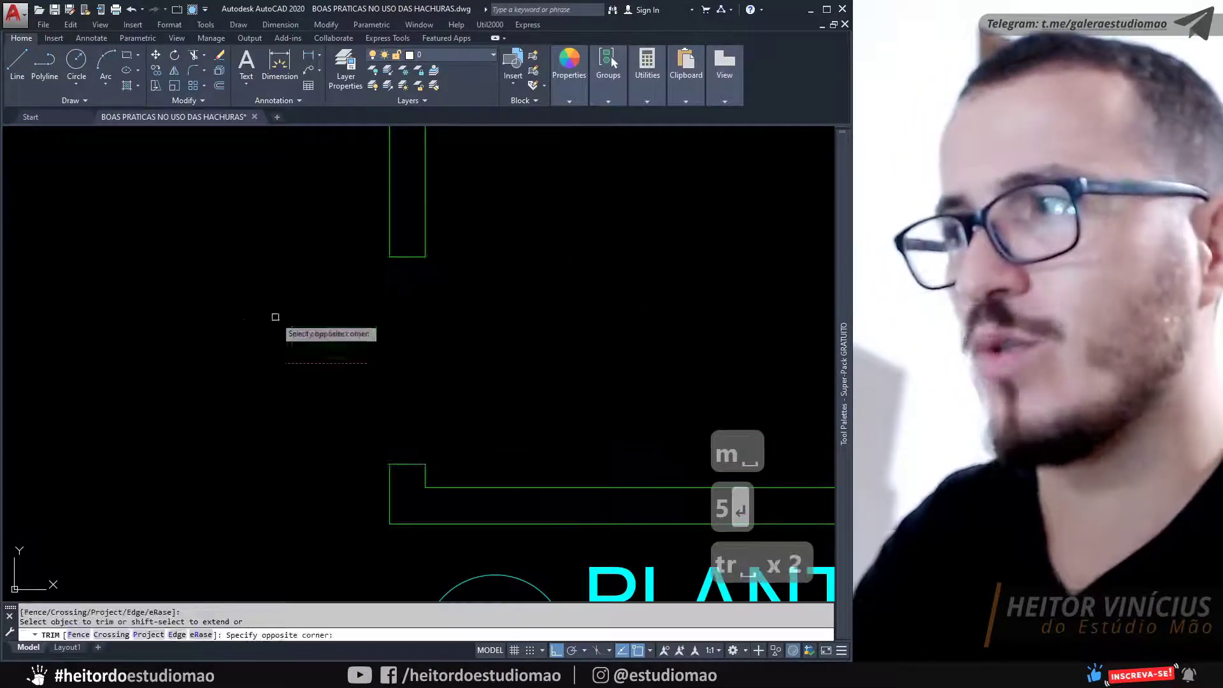
# Step: Leave the trimming and inspect the emptied EX: 1 floor plan with its open doorway
pyautogui.press('Escape')
pyautogui.scroll(-4, 469, 340)
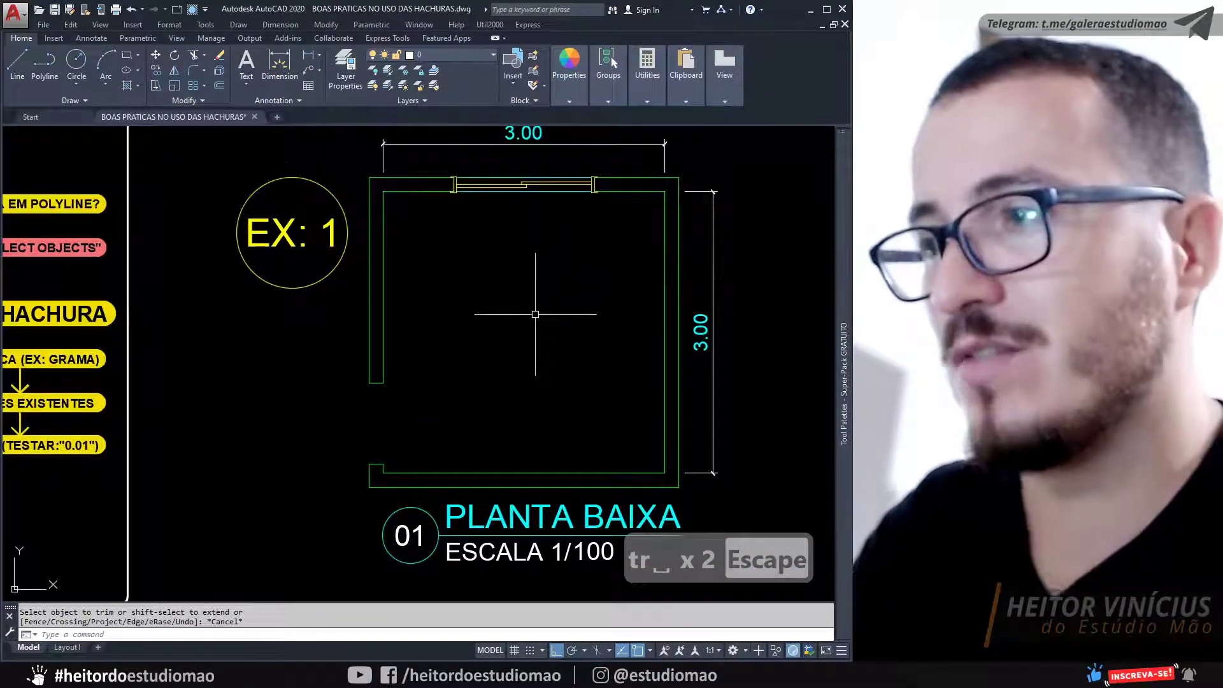
pyautogui.moveTo(535, 315); pyautogui.dragTo(506, 293, button='middle')
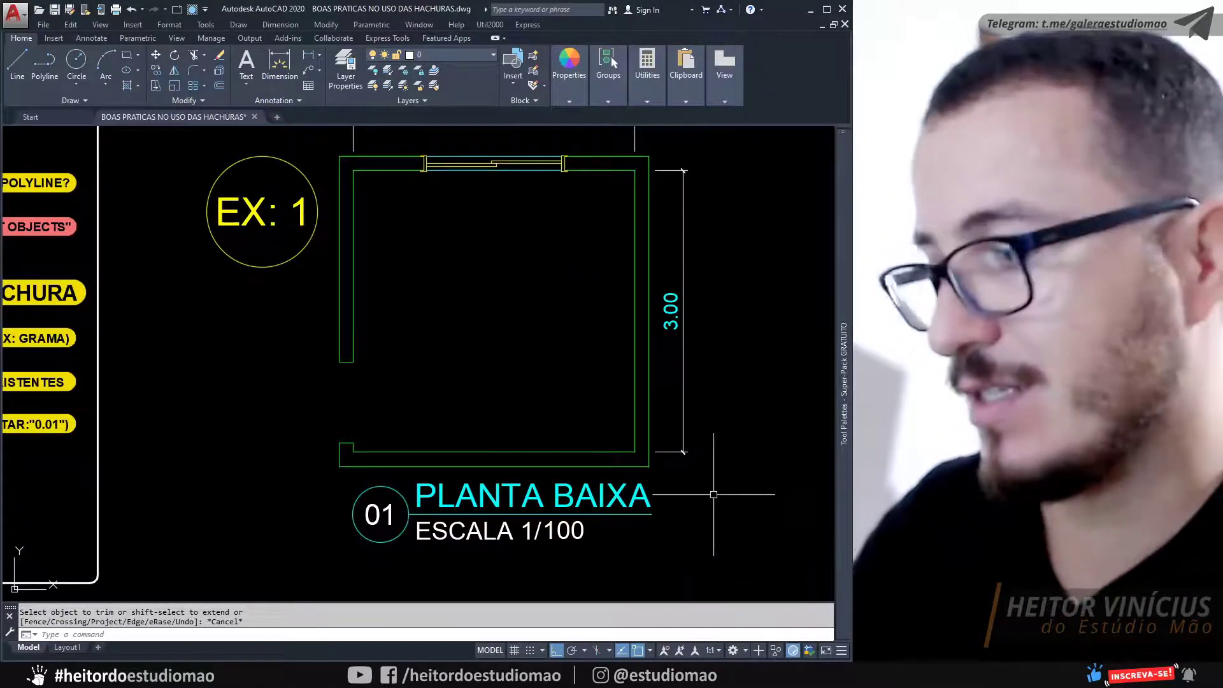
pyautogui.press('Escape')
pyautogui.click(708, 510)
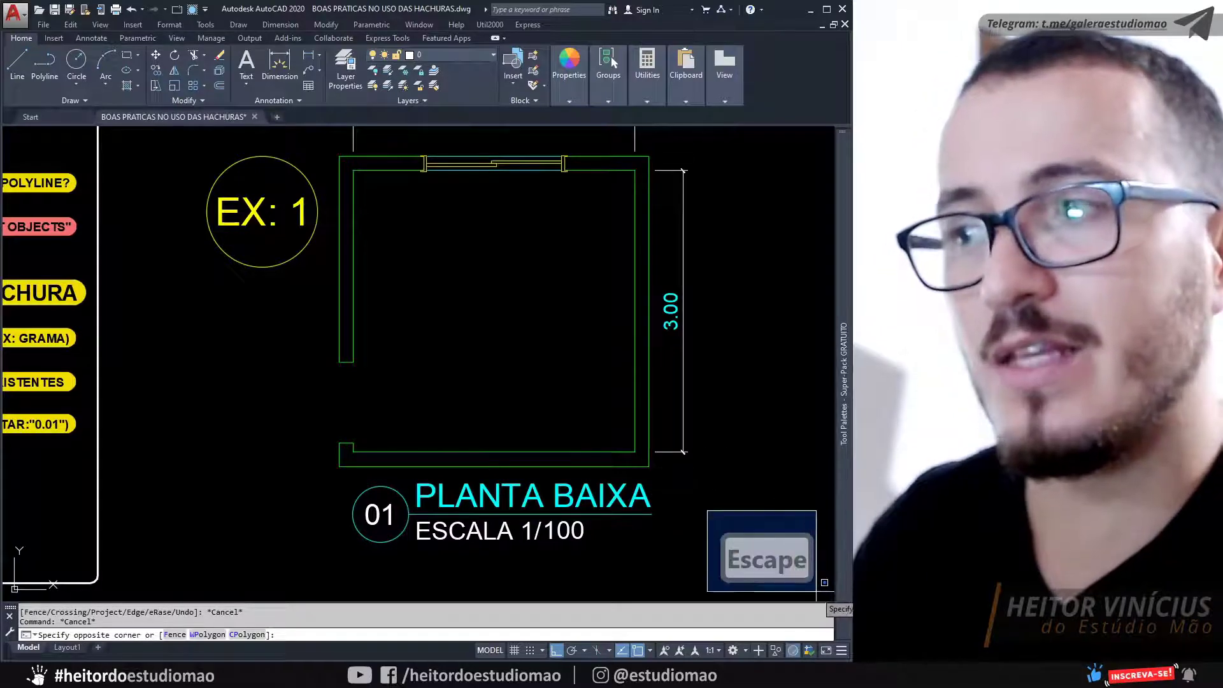
pyautogui.click(813, 577)
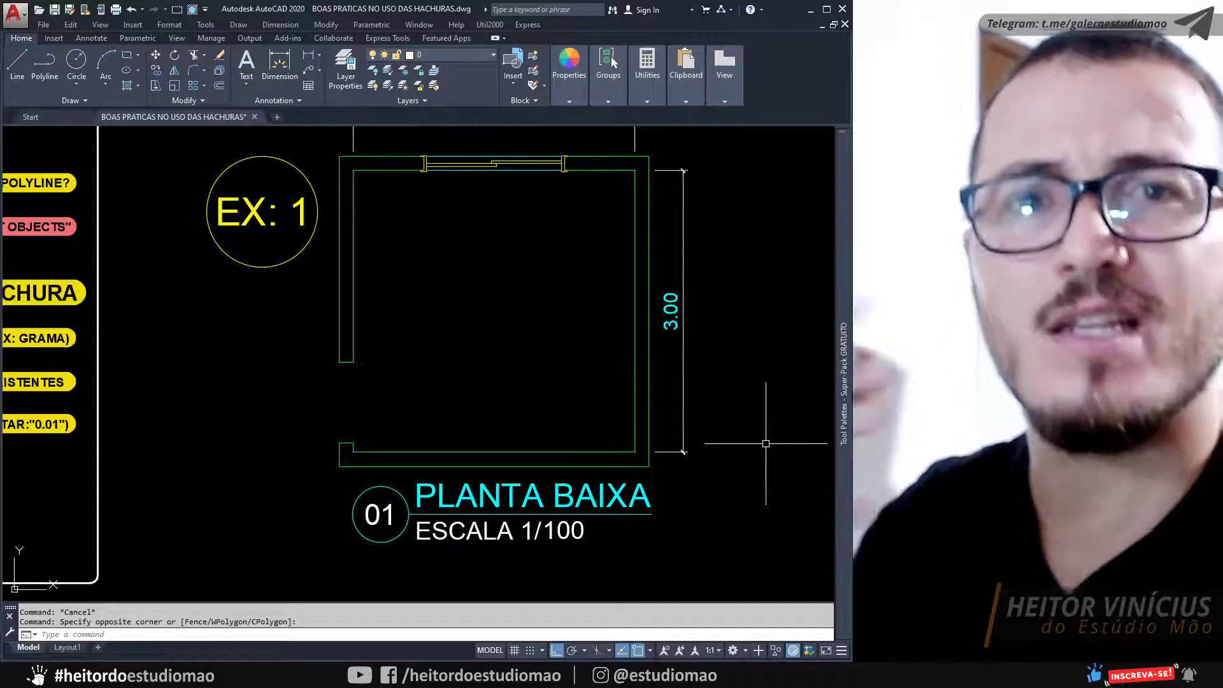
pyautogui.press('Escape')
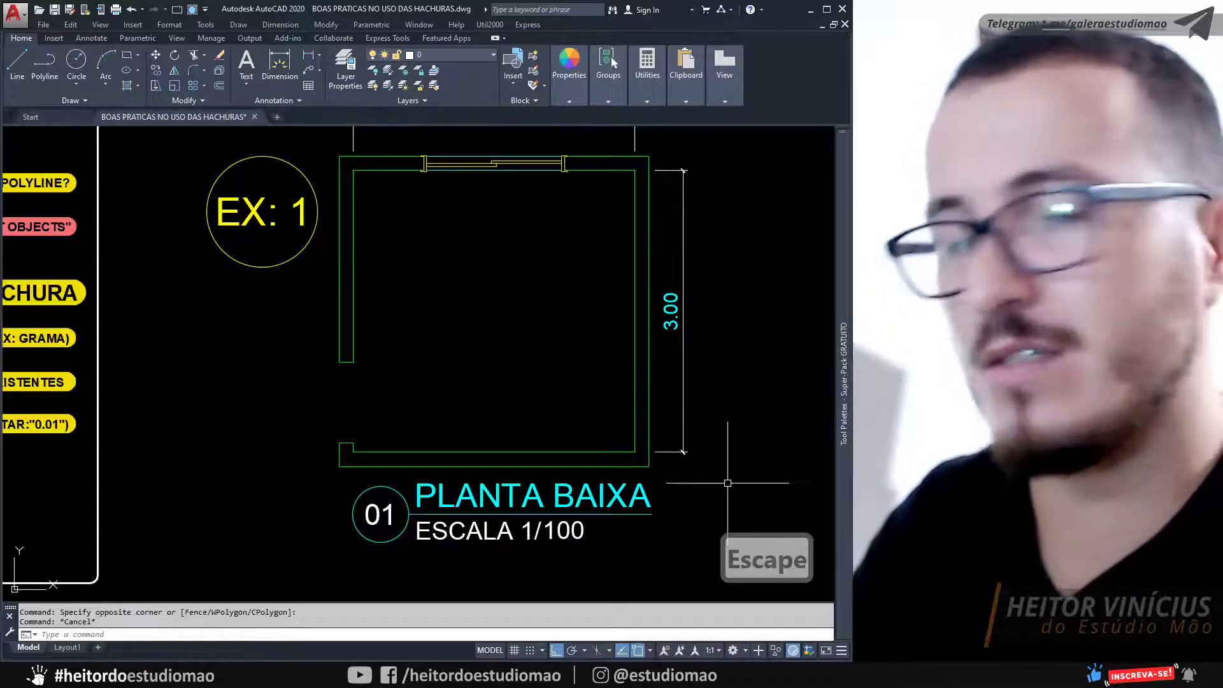
# Step: Review the flowchart's first stage, on isolating the space and telling a loose-line perimeter from a polyline one
pyautogui.scroll(-2, 732, 425)
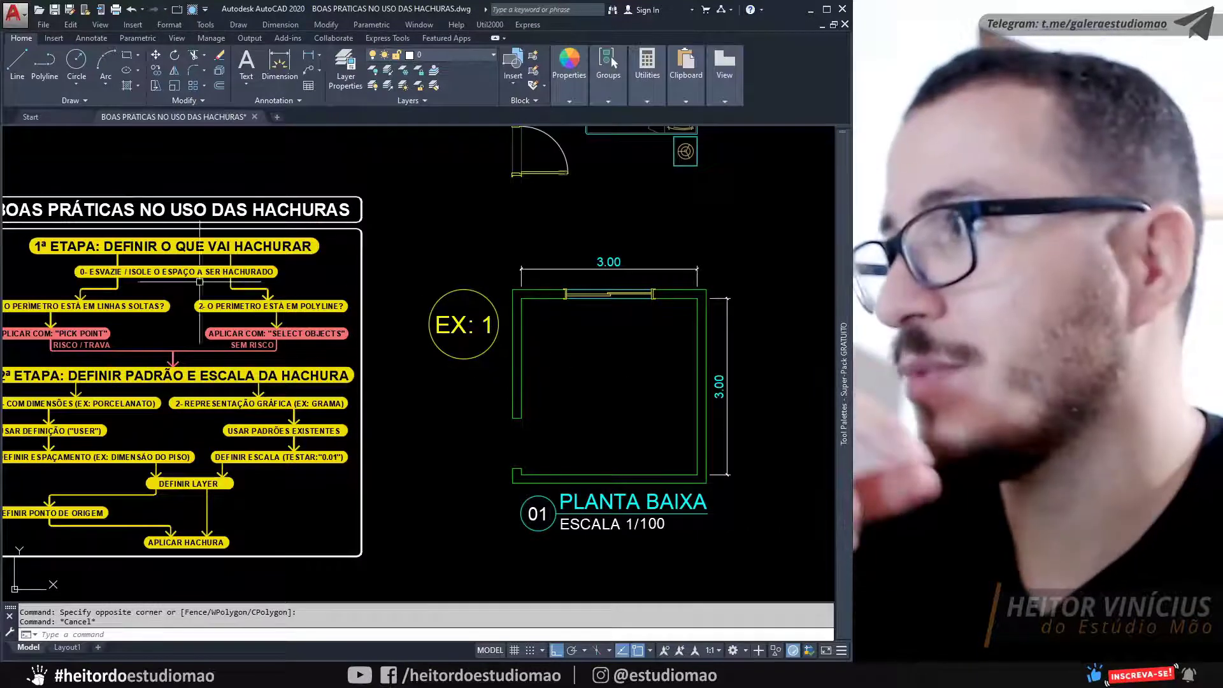
pyautogui.moveTo(395, 325); pyautogui.dragTo(439, 317, button='middle')
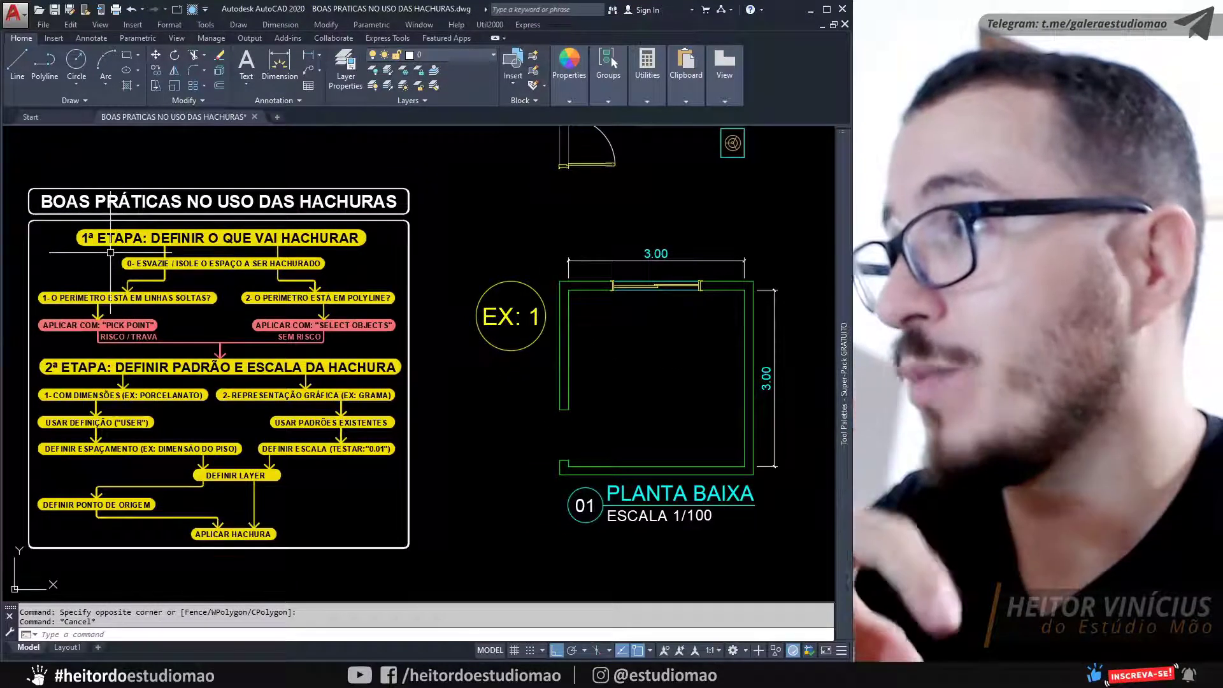
pyautogui.click(120, 256)
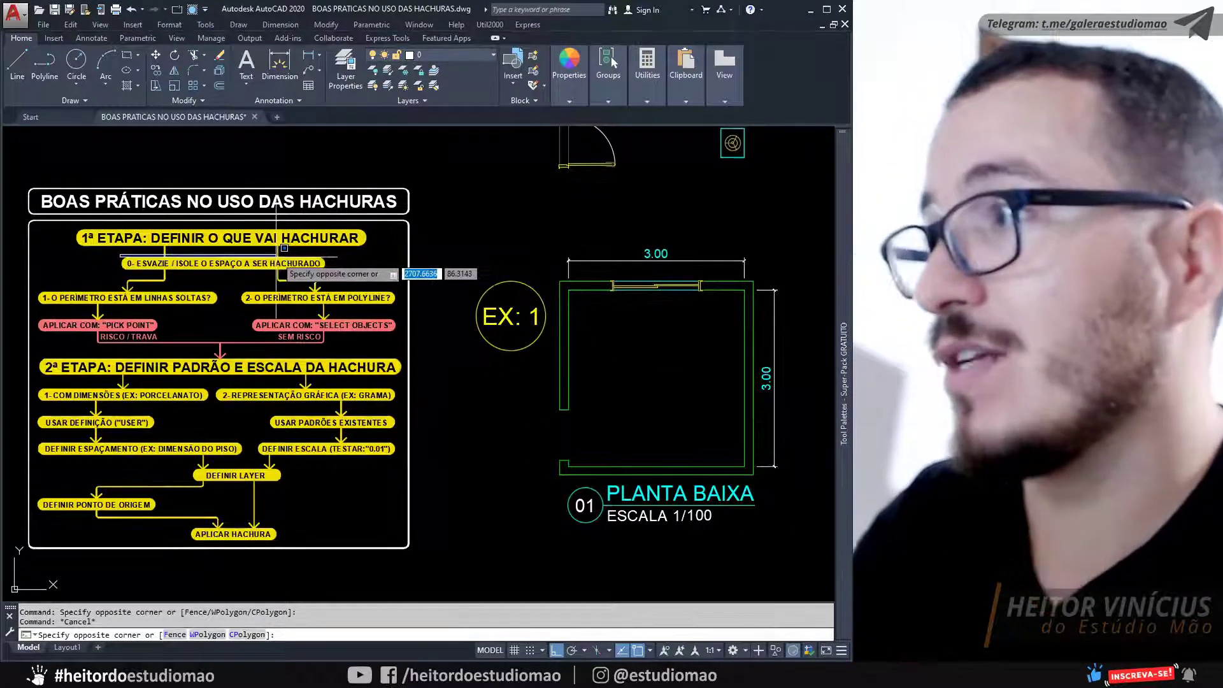
pyautogui.press('Escape')
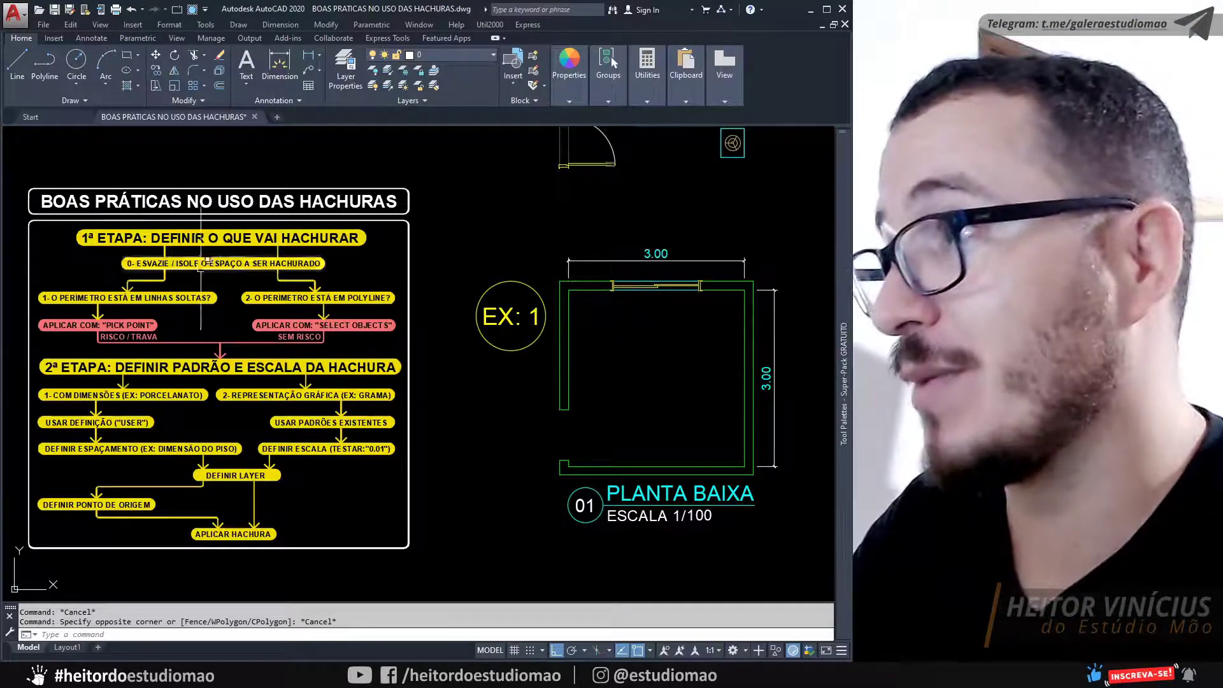
pyautogui.press('Escape')
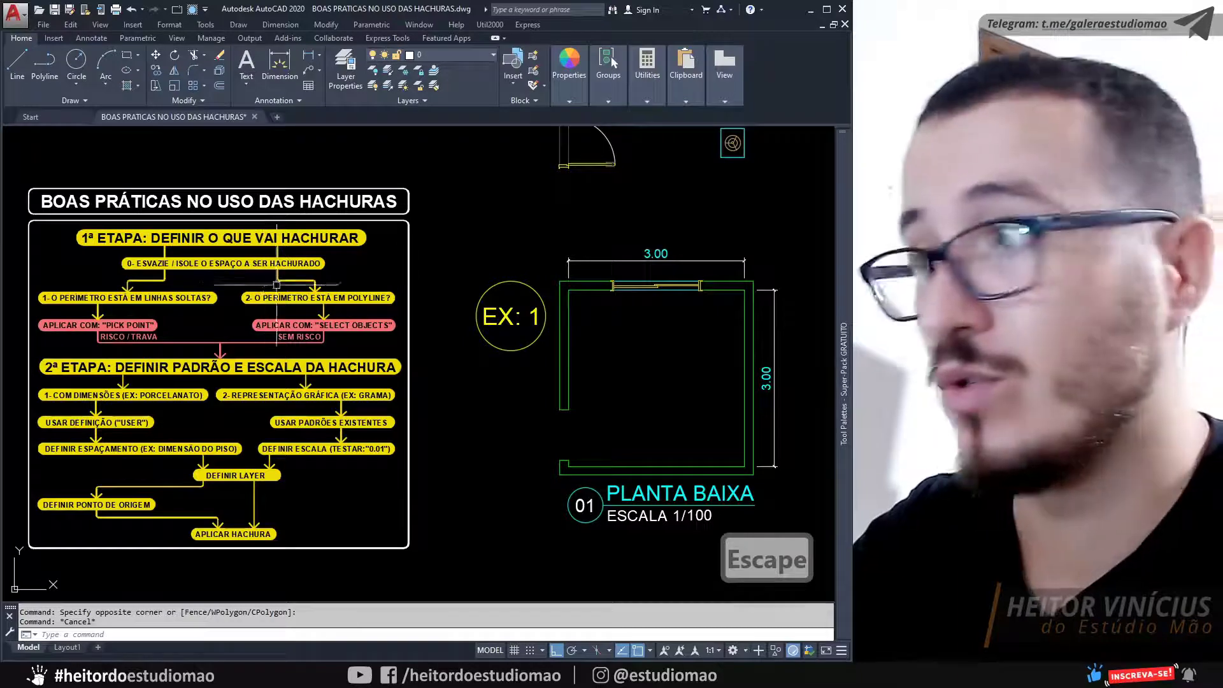
pyautogui.click(37, 280)
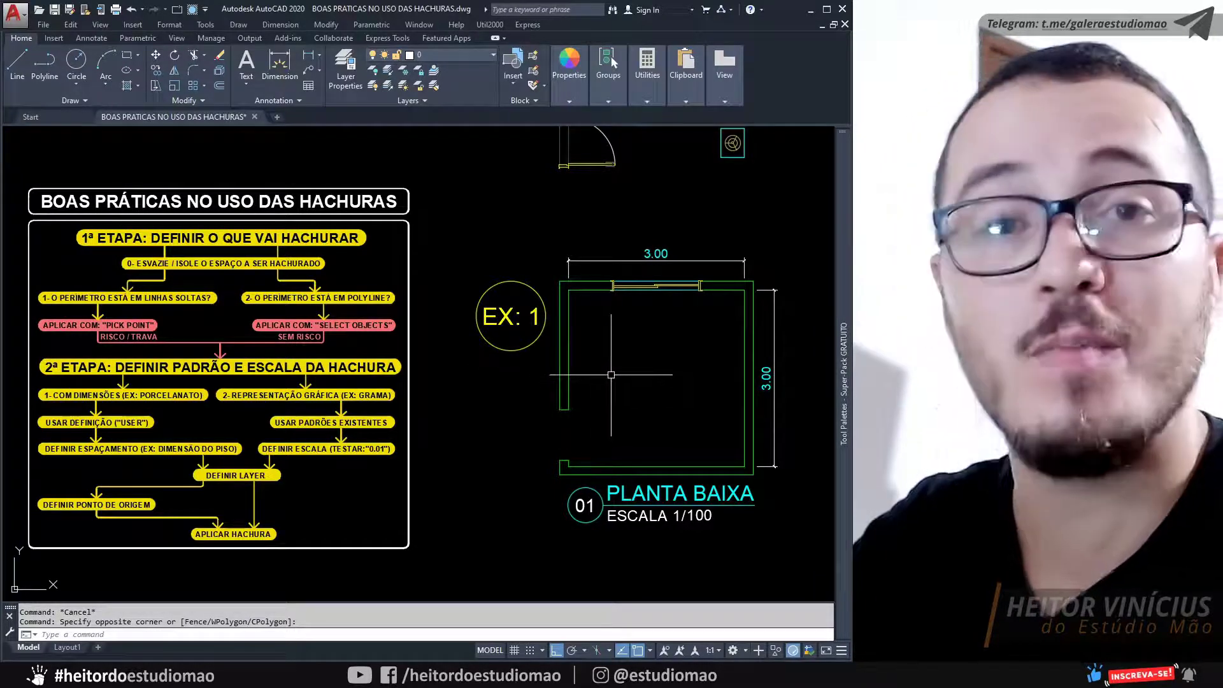
# Step: Check whether the room's perimeter consists of loose lines by selecting individual inner wall lines, and compare with the flowchart's pick-point branch
pyautogui.click(744, 337)
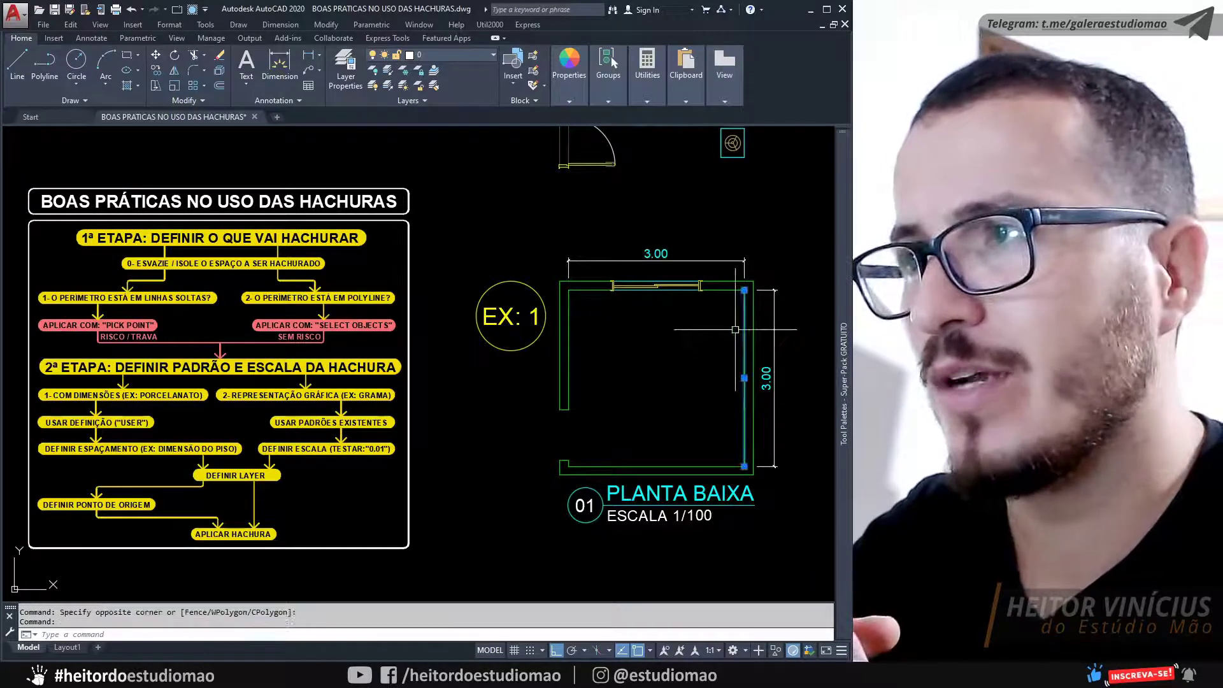
pyautogui.click(724, 290)
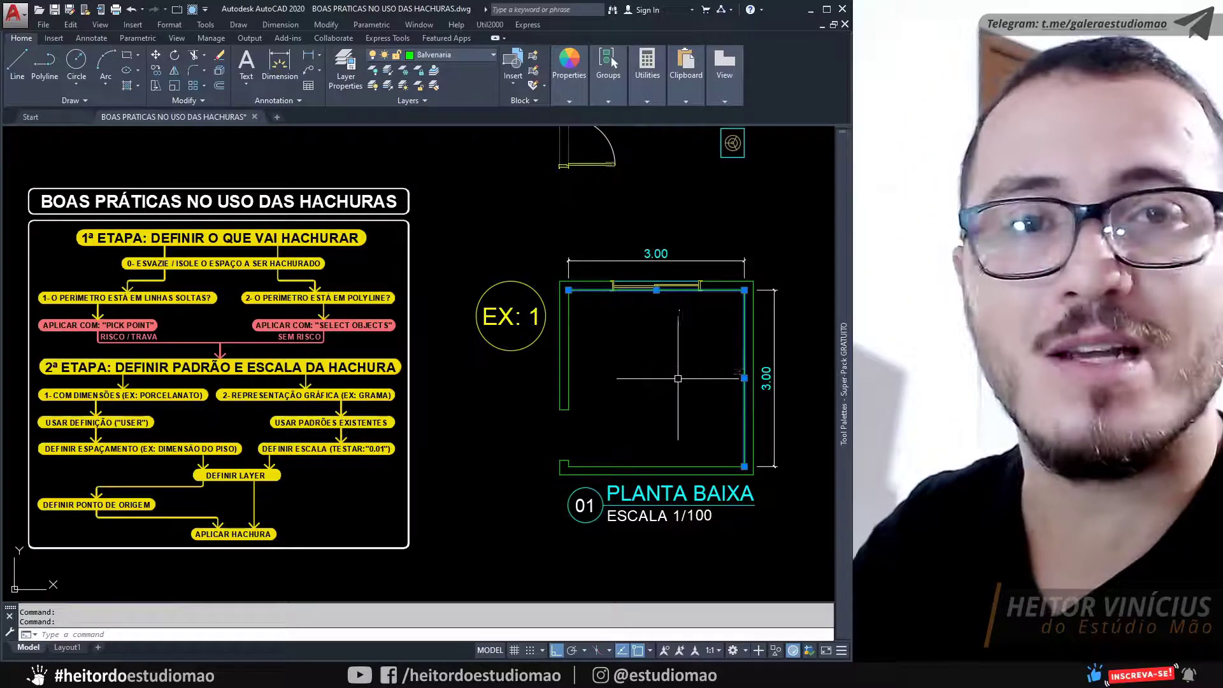
pyautogui.press('Escape')
pyautogui.press('Escape')
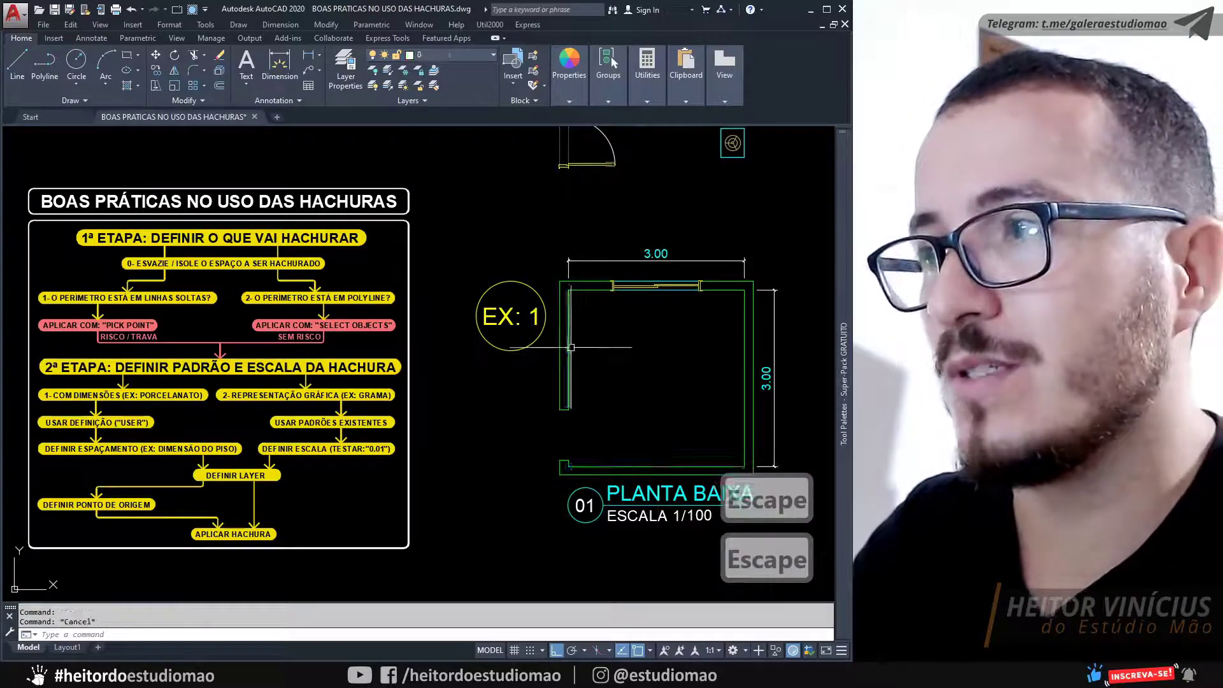
pyautogui.click(568, 351)
pyautogui.press('Escape')
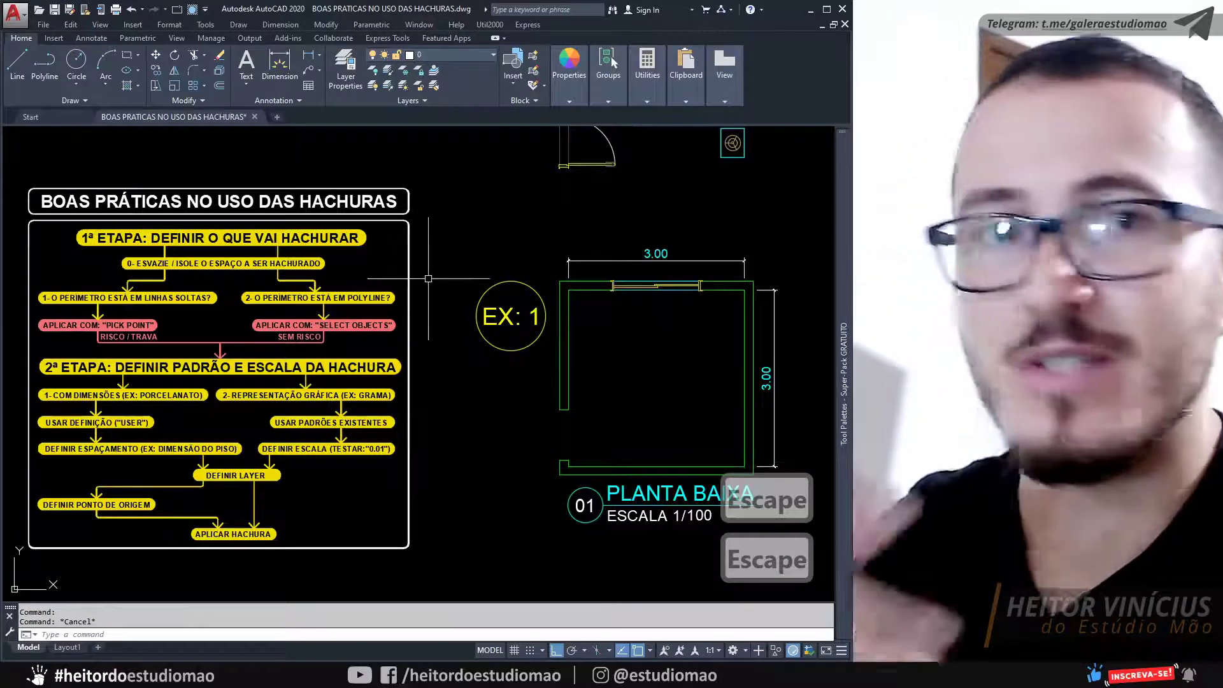
pyautogui.click(18, 317)
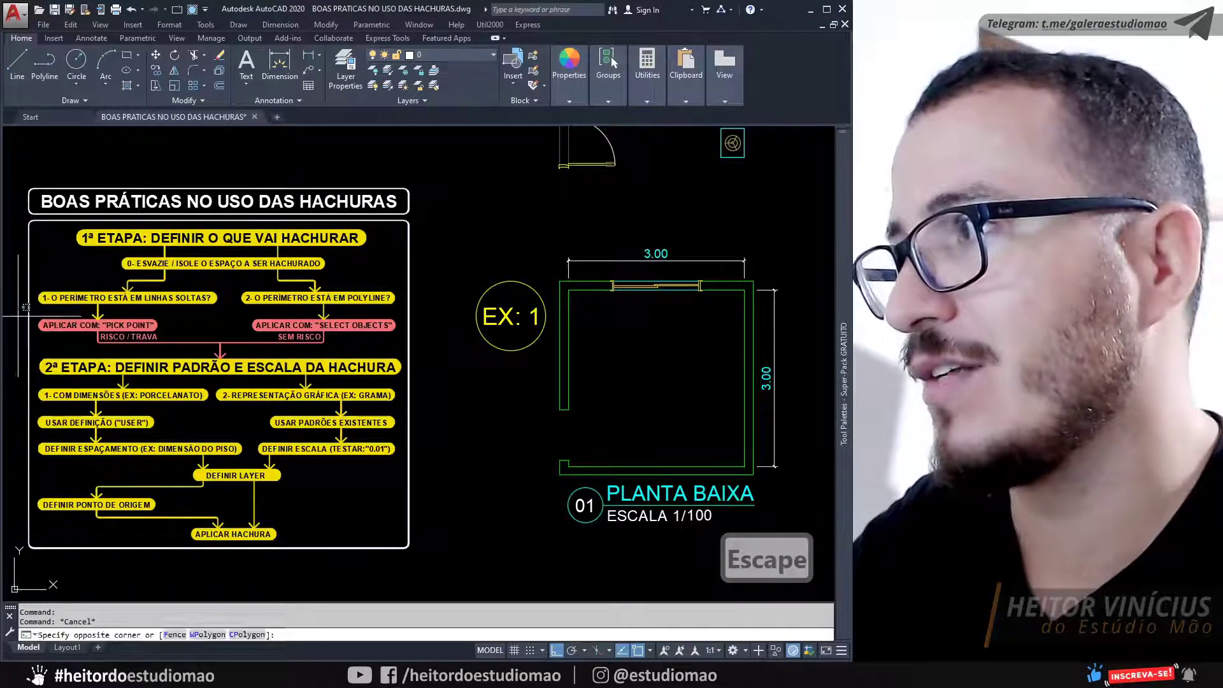
pyautogui.press('Escape')
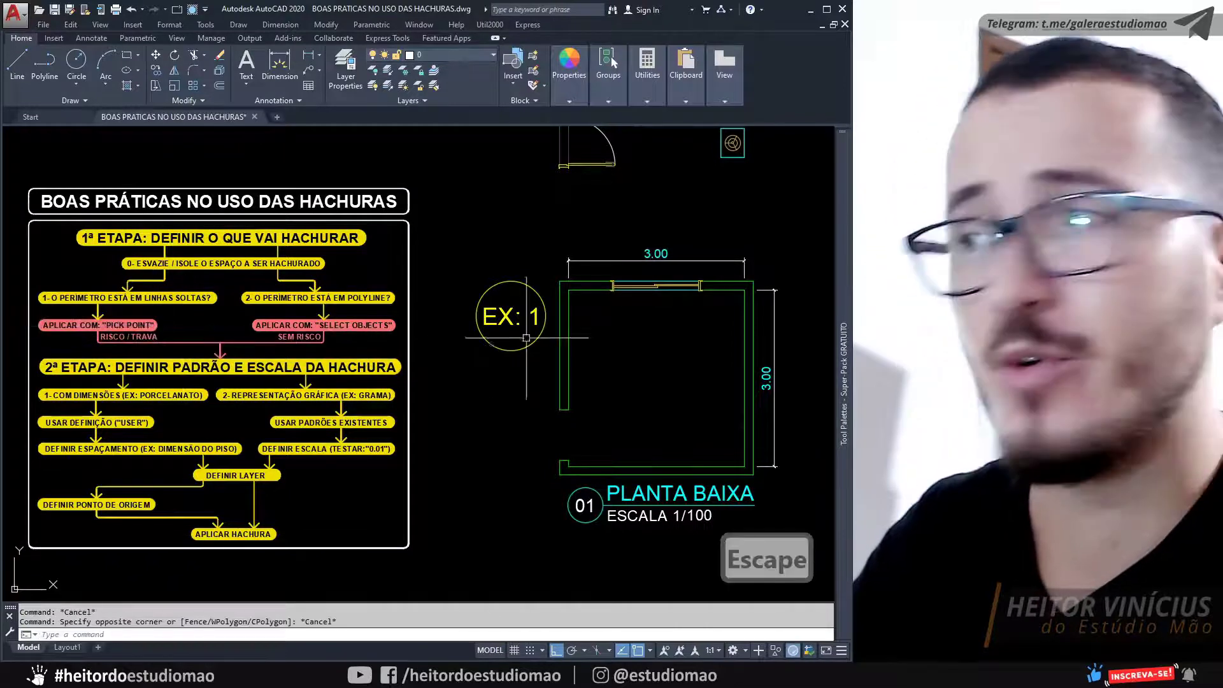
# Step: Draw a line across the door opening along the inner wall face to close the room's perimeter
pyautogui.write('L')
pyautogui.press('space')
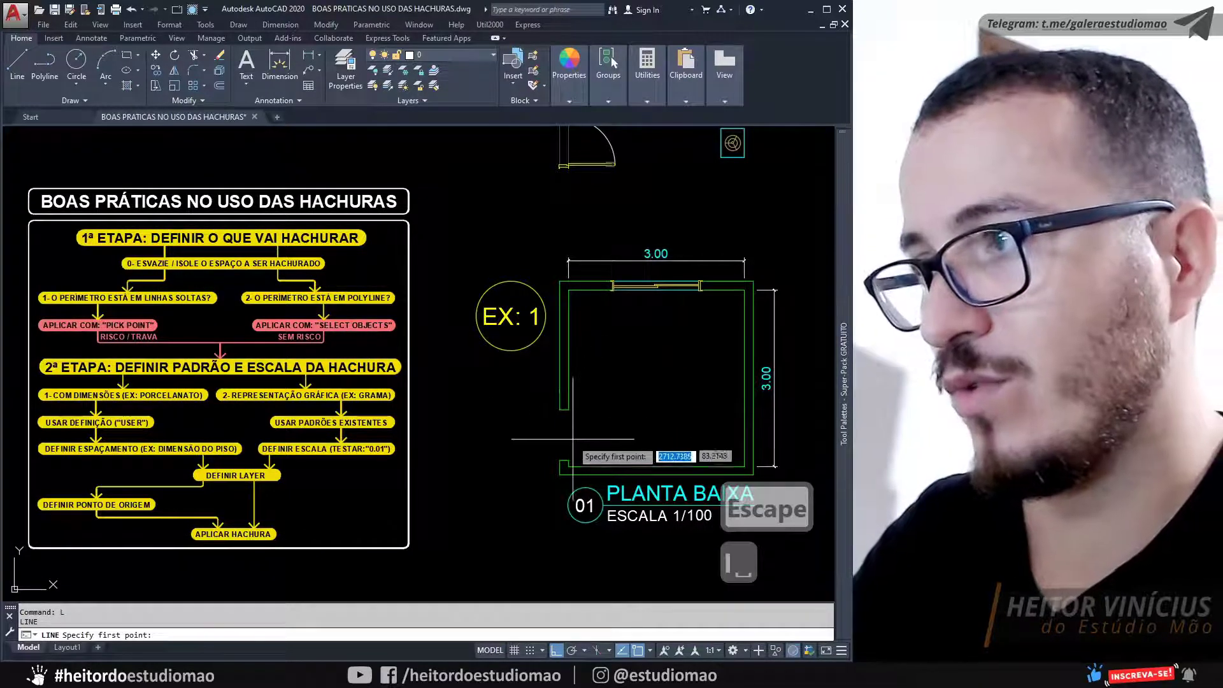
pyautogui.click(568, 460)
pyautogui.moveTo(569, 446); pyautogui.dragTo(490, 425, button='middle')
pyautogui.press('Escape')
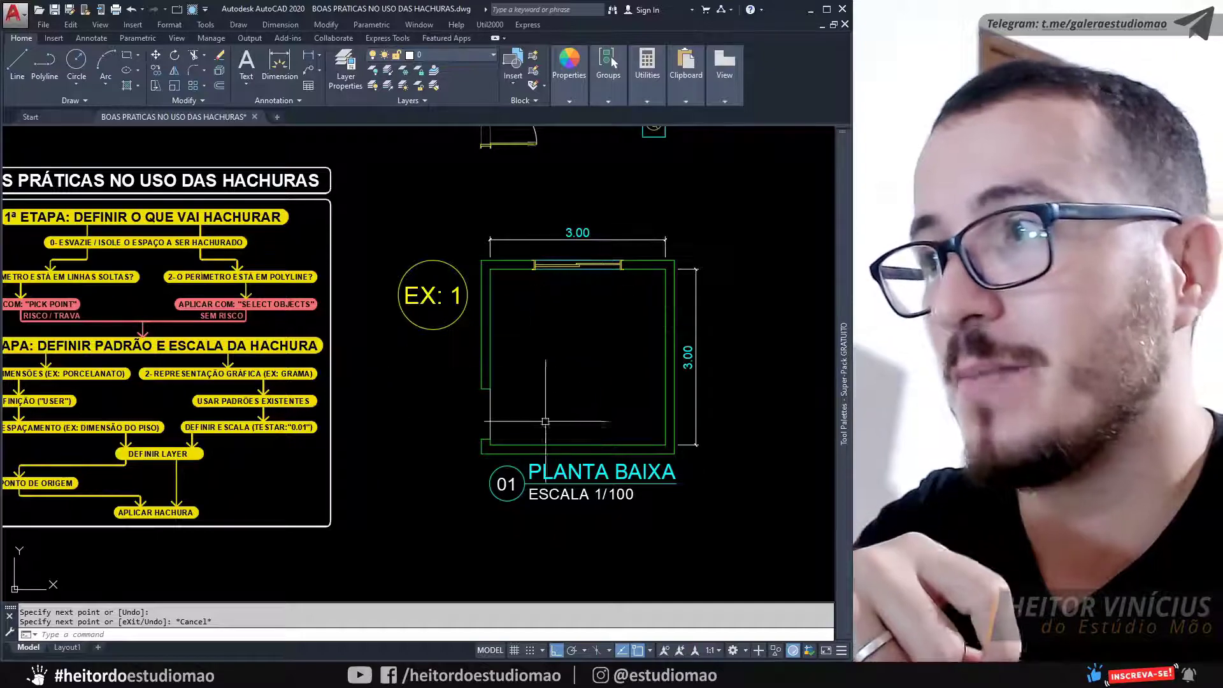
# Step: Start a hatch and set its boundary to be defined by picking internal points
pyautogui.moveTo(414, 411); pyautogui.dragTo(570, 393, button='middle')
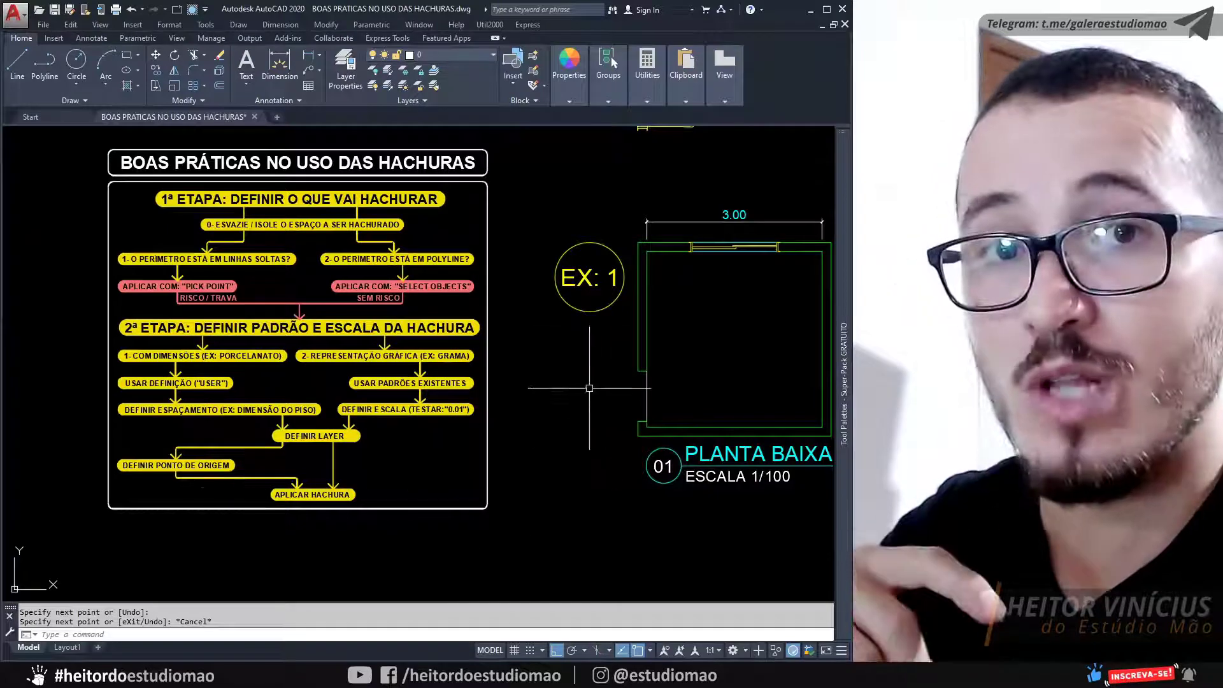
pyautogui.write('h')
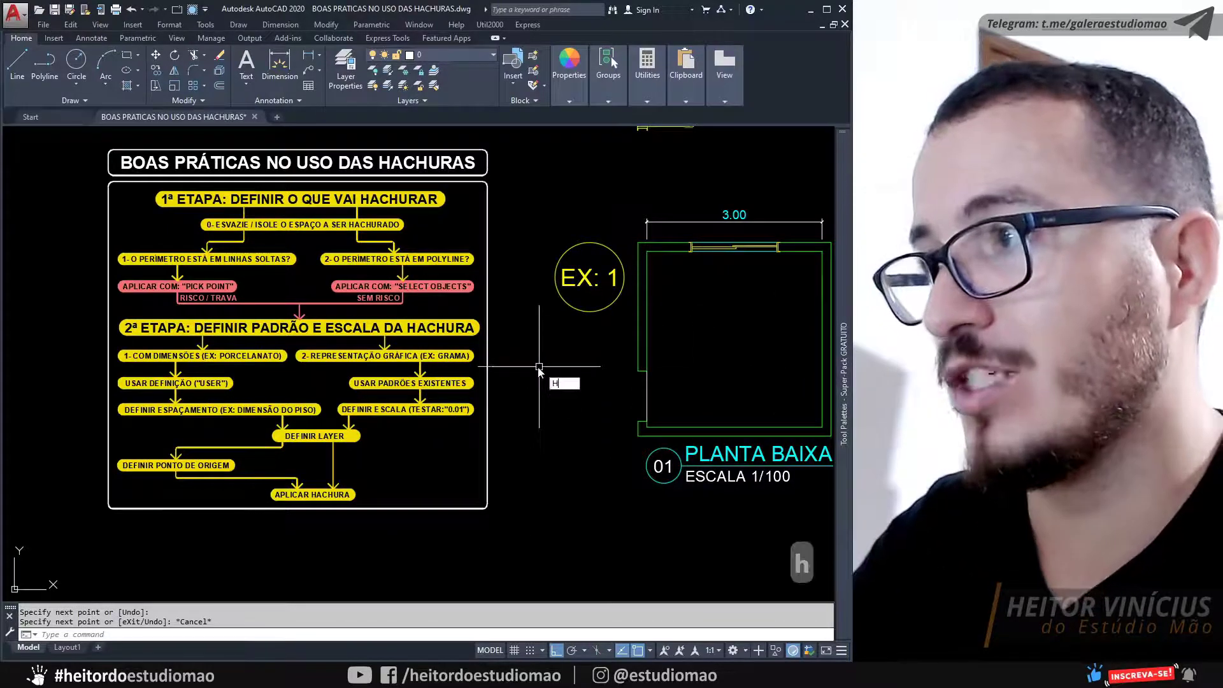
pyautogui.press('space')
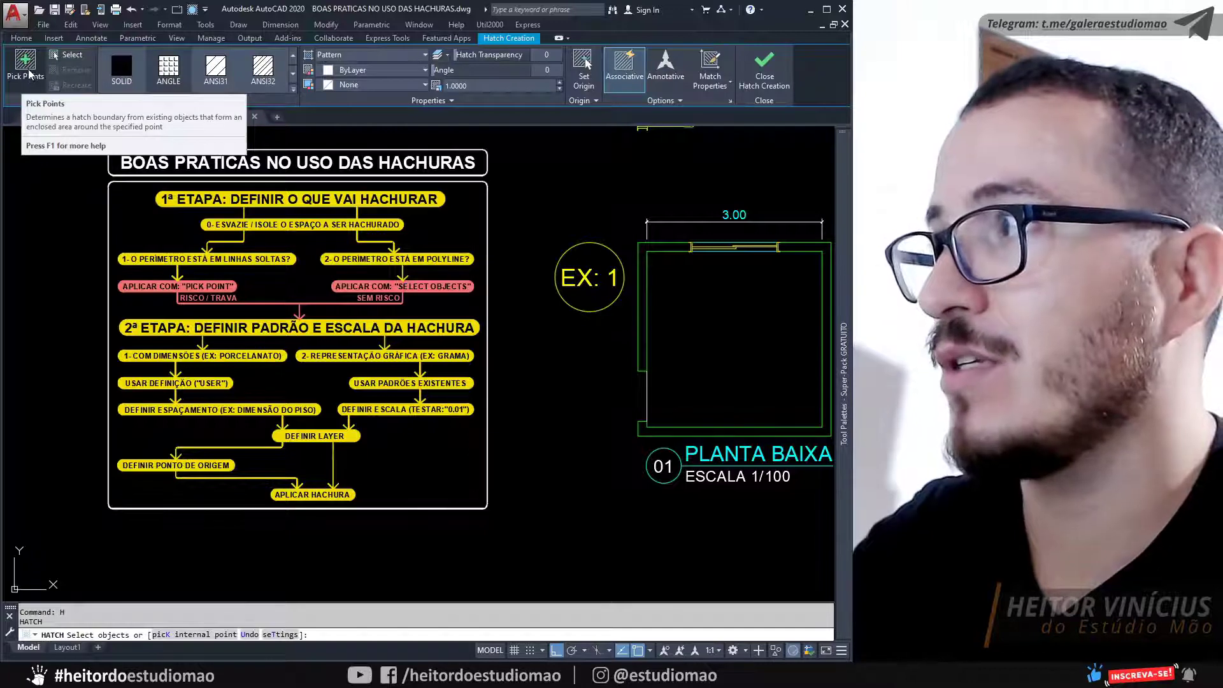
pyautogui.press('Escape')
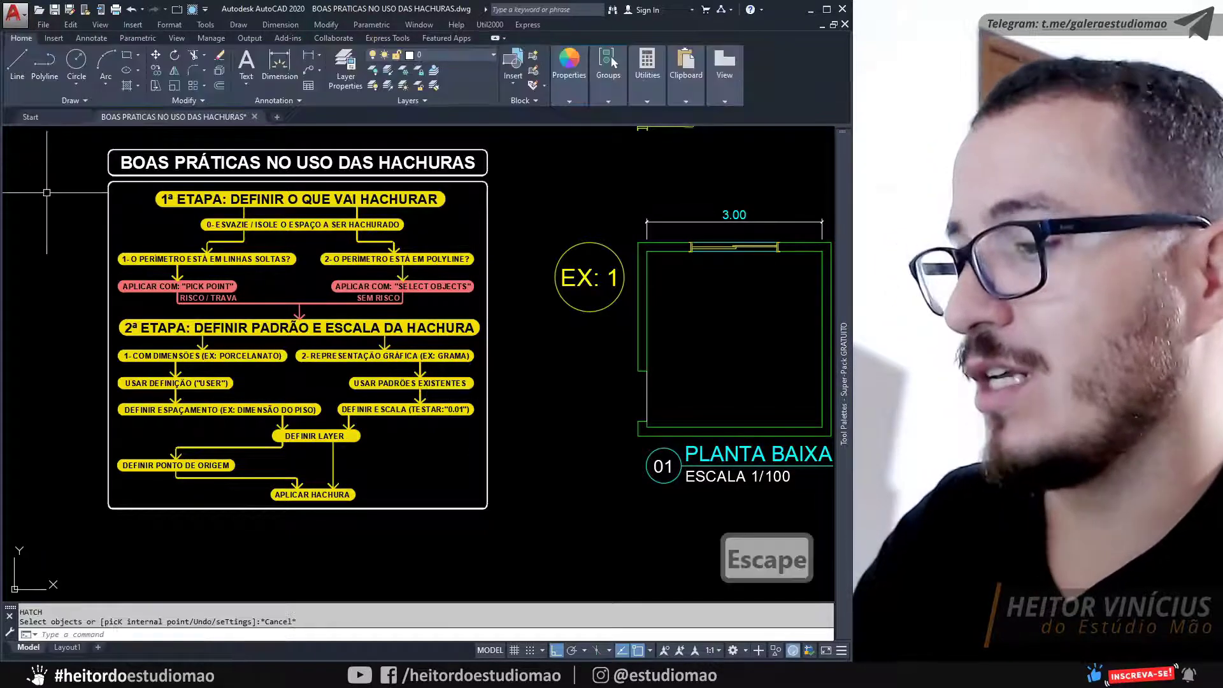
pyautogui.write('h')
pyautogui.press('space')
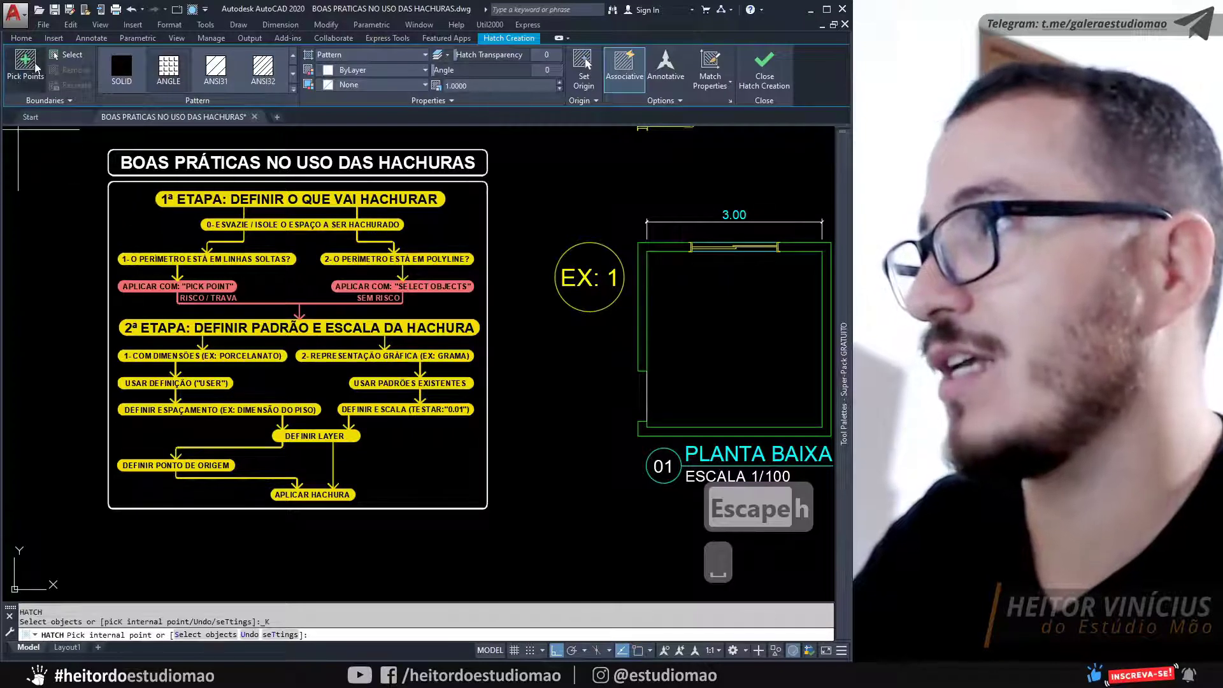
pyautogui.click(24, 75)
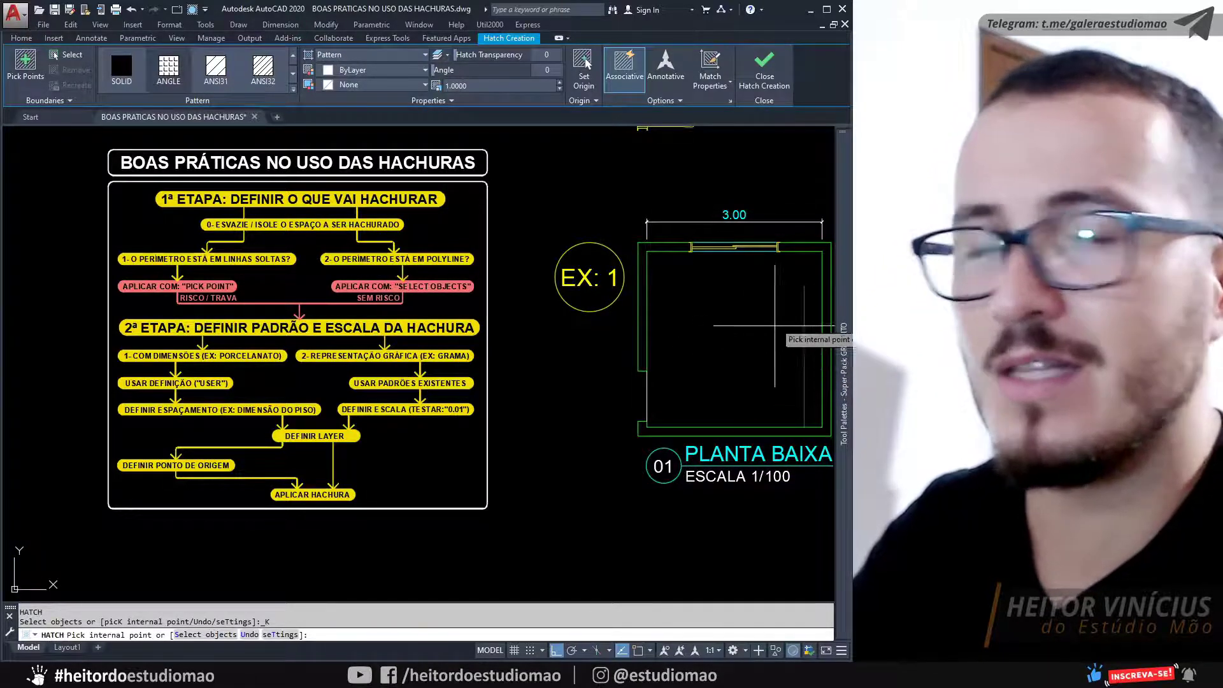
# Step: Leave the hatch command and review the flowchart's second stage, on pattern and scale, focusing on the USER definition for hatches with dimensions
pyautogui.moveTo(89, 357); pyautogui.dragTo(62, 344, button='middle')
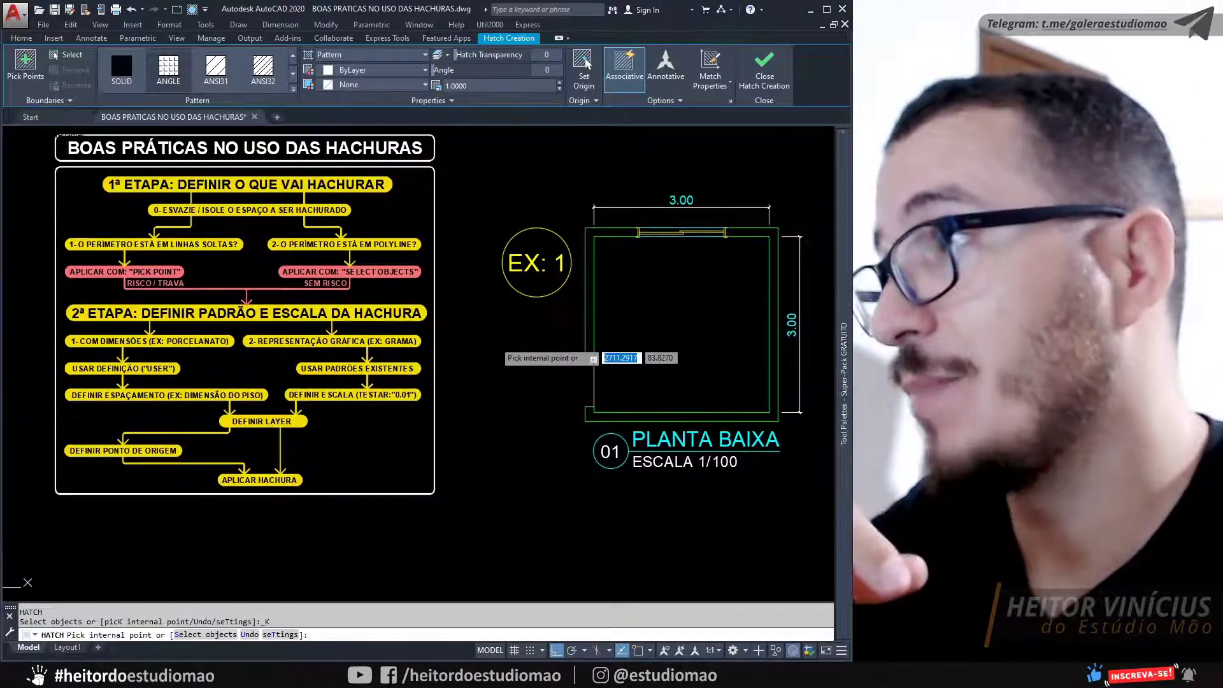
pyautogui.scroll(2, 707, 317)
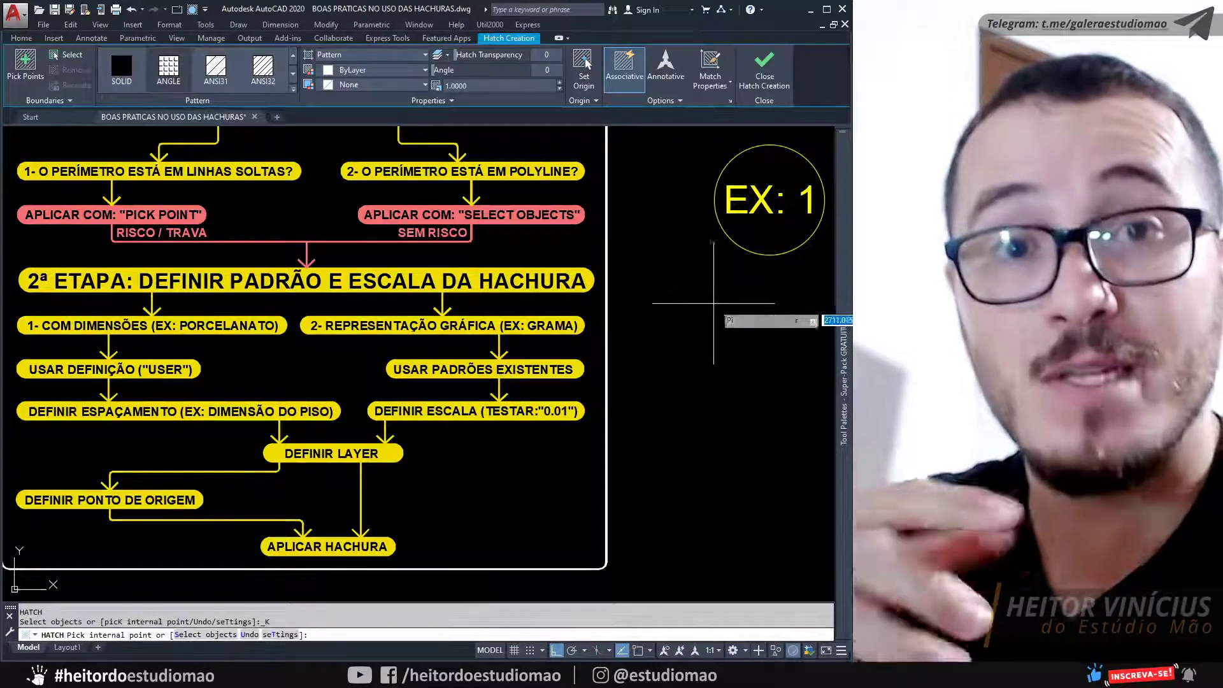
pyautogui.moveTo(718, 327); pyautogui.dragTo(535, 322, button='middle')
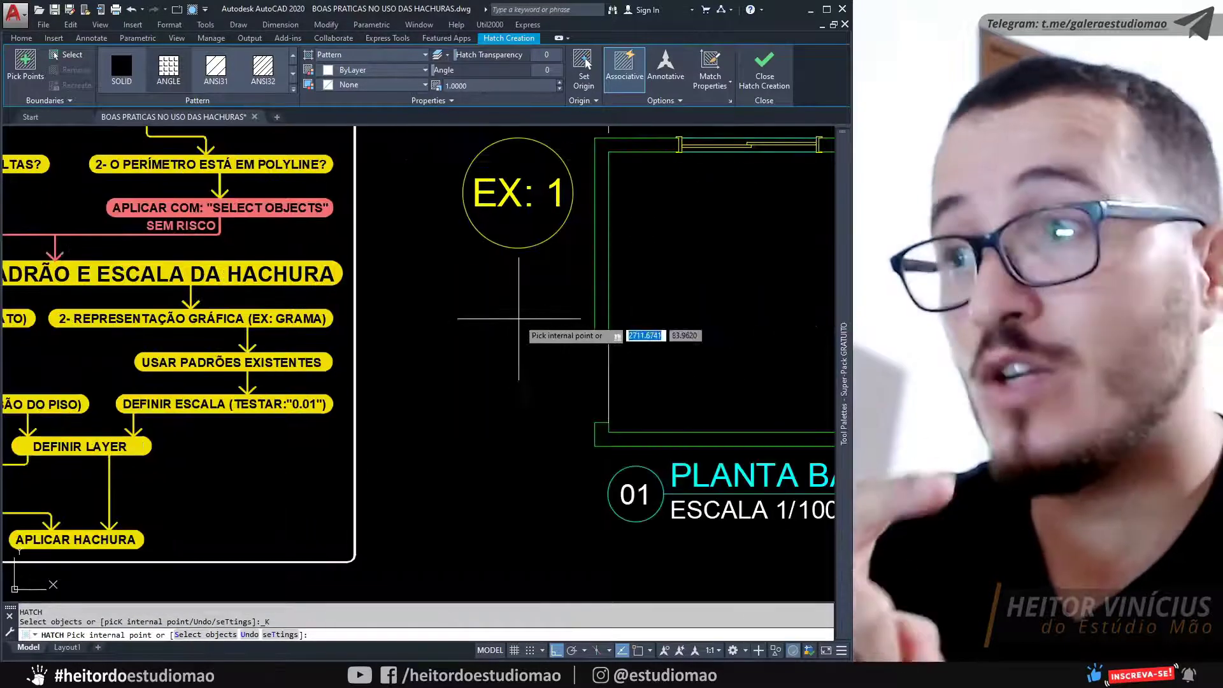
pyautogui.scroll(-2, 534, 322)
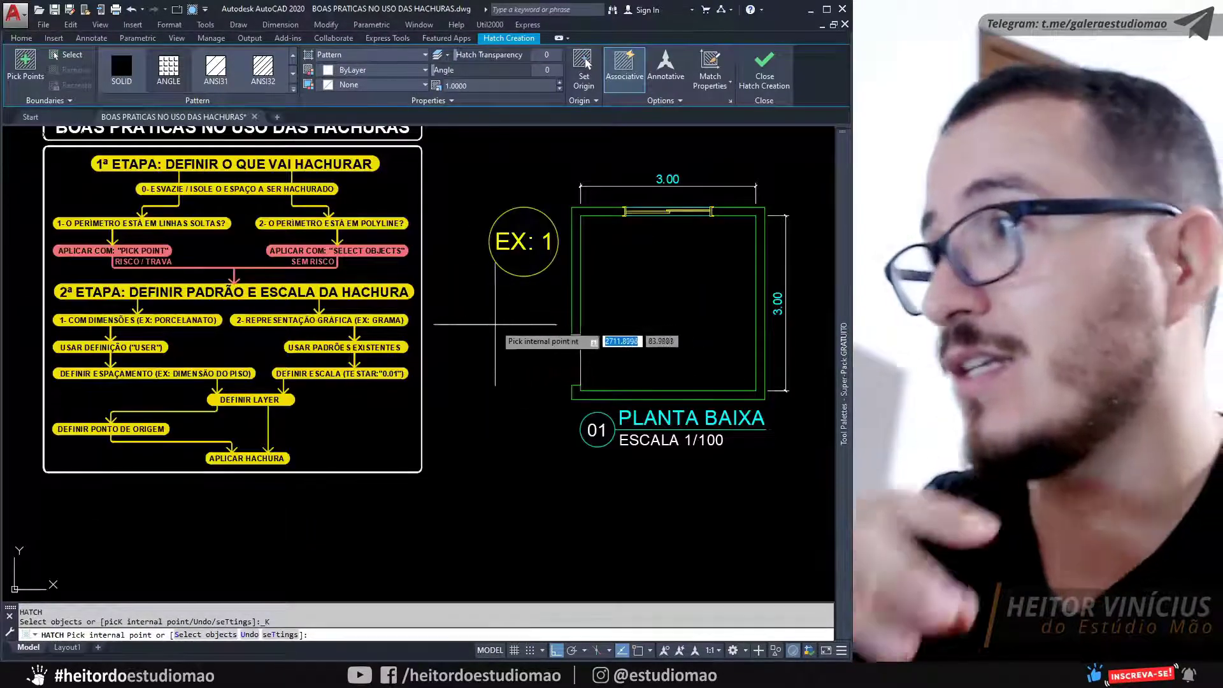
pyautogui.scroll(2, 547, 367)
pyautogui.moveTo(547, 368); pyautogui.dragTo(757, 376, button='middle')
pyautogui.press('Escape')
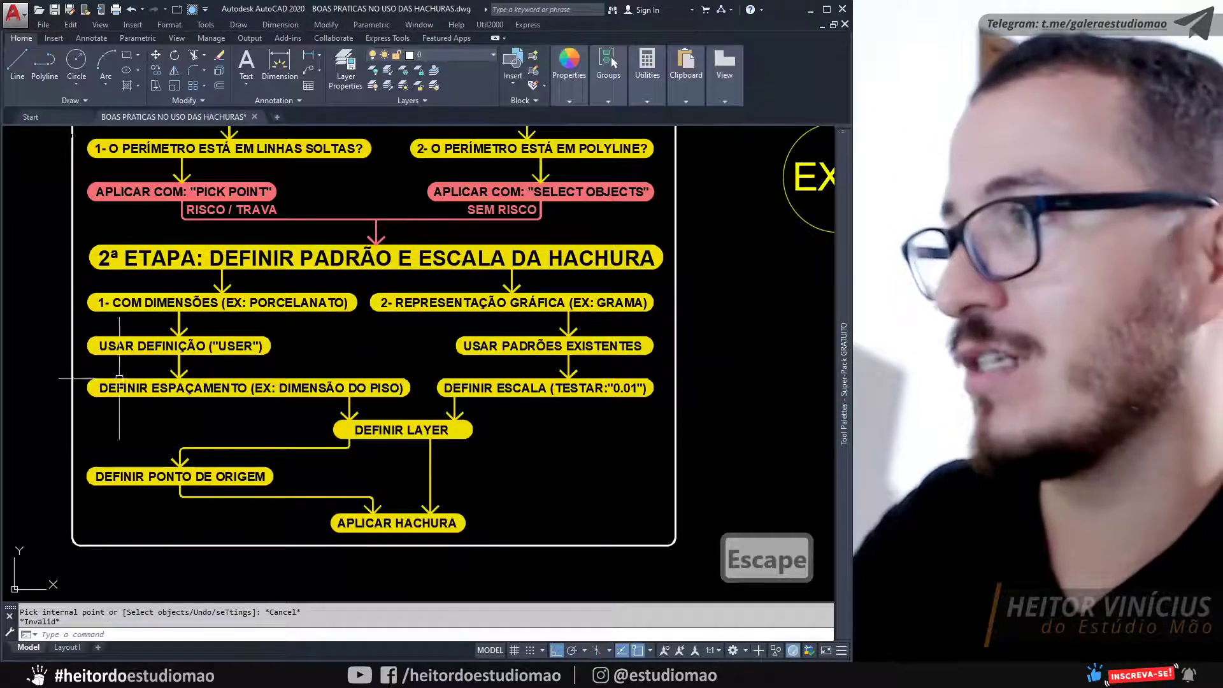
pyautogui.click(45, 327)
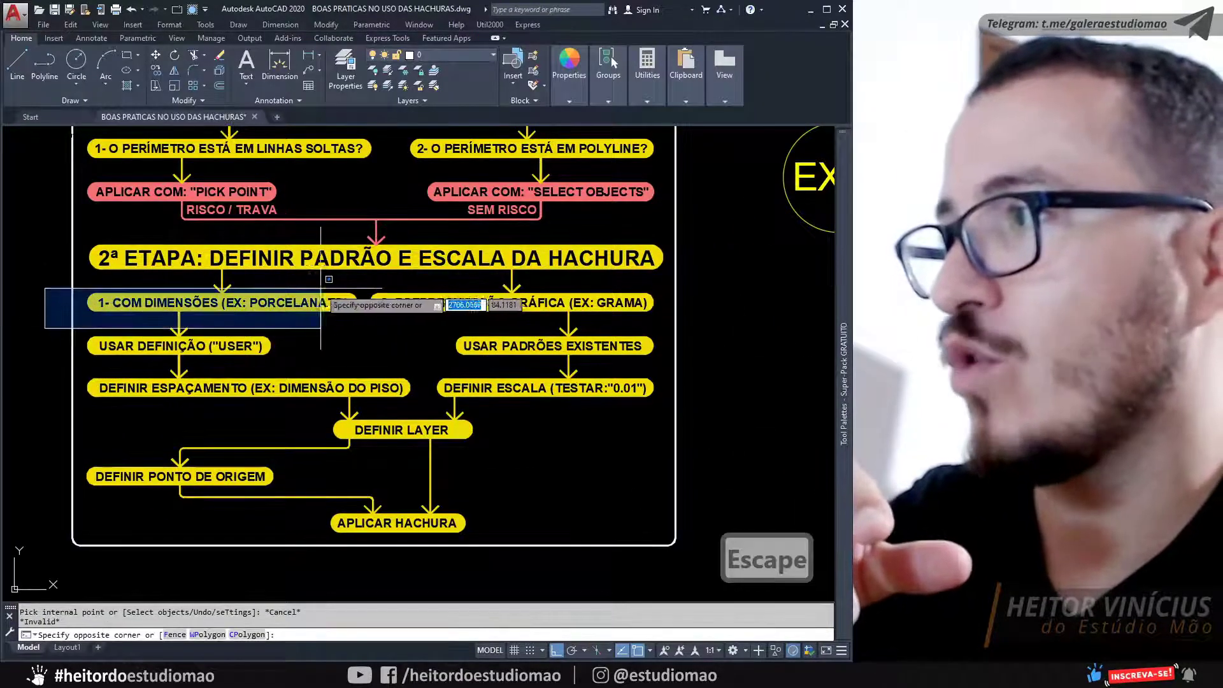
pyautogui.click(108, 322)
pyautogui.click(51, 332)
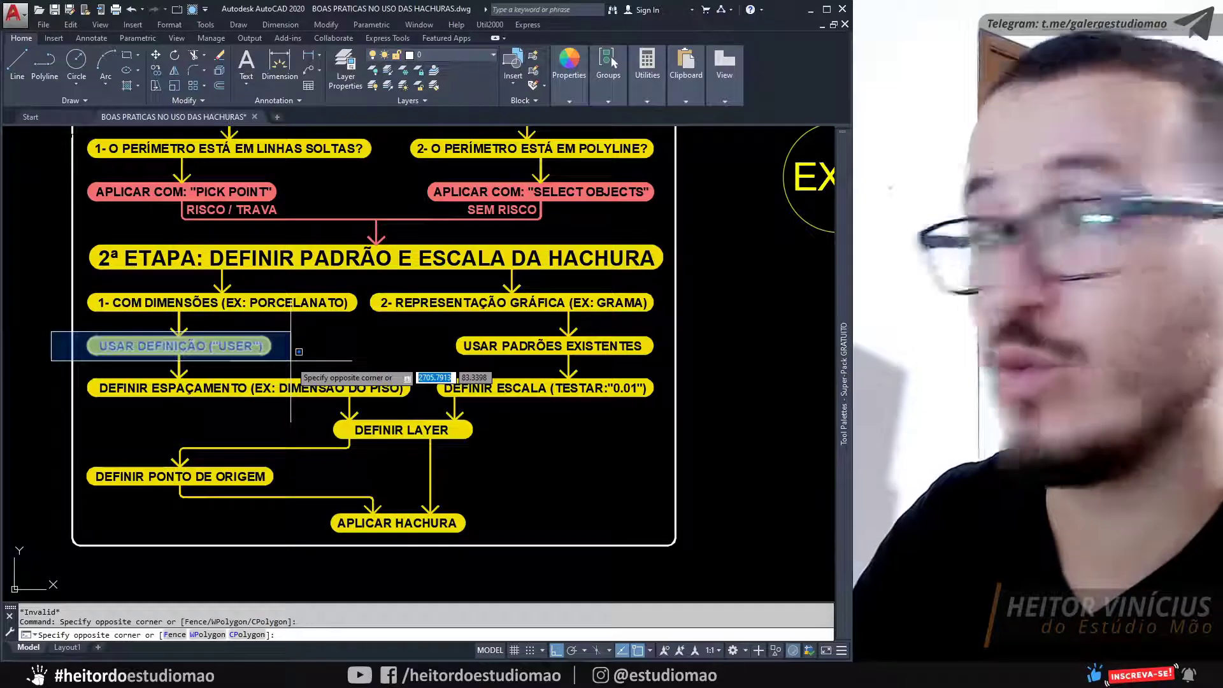
pyautogui.scroll(-2, 69, 487)
pyautogui.press('Escape')
# Step: Start a new hatch with the USER pattern and make its lines double so they form a tile grid
pyautogui.write('h')
pyautogui.press('space')
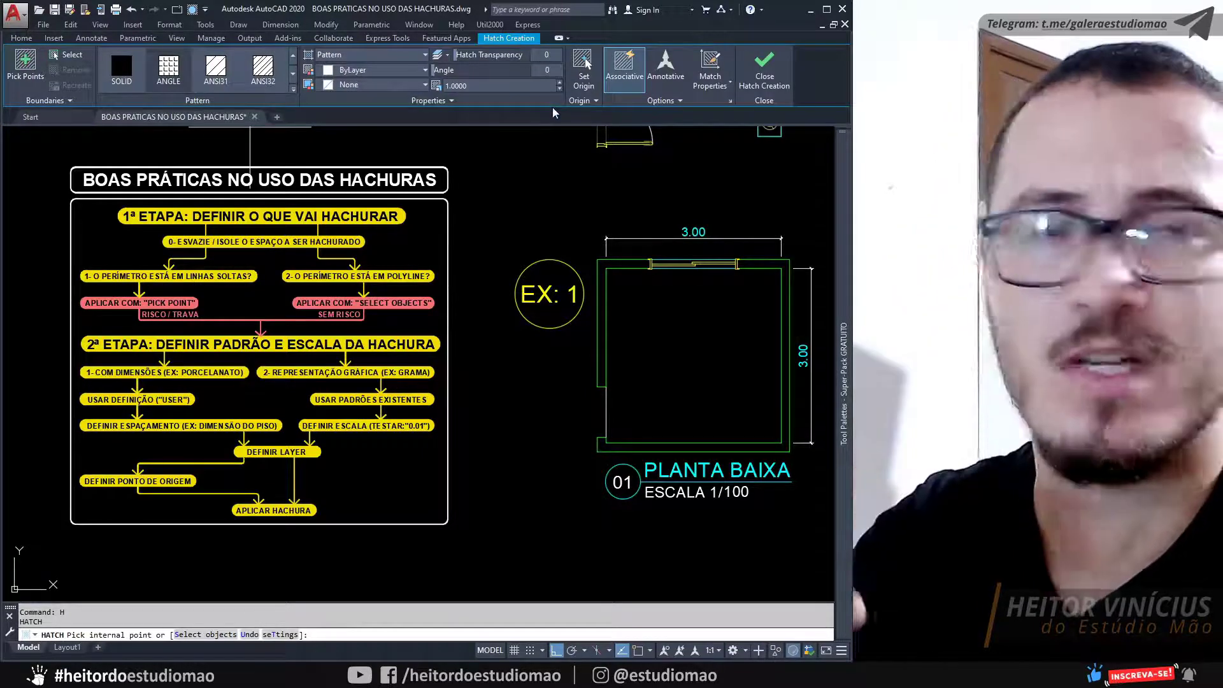
pyautogui.click(295, 94)
pyautogui.scroll(-10, 297, 221)
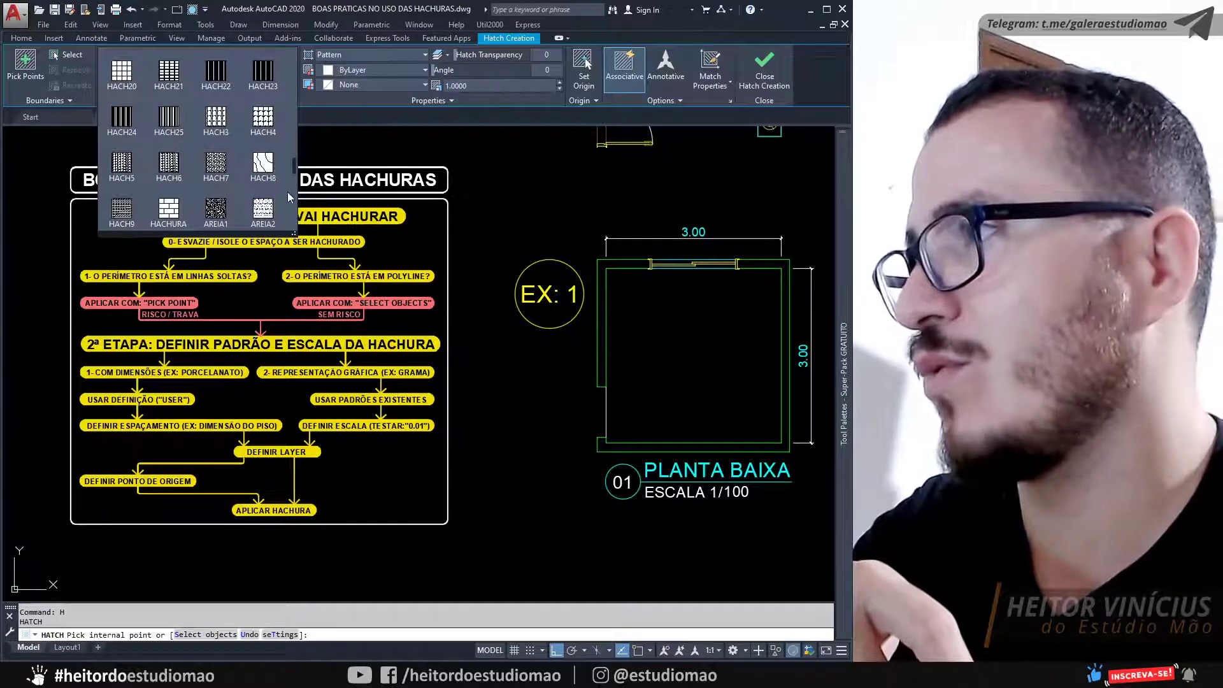
pyautogui.scroll(-5, 288, 194)
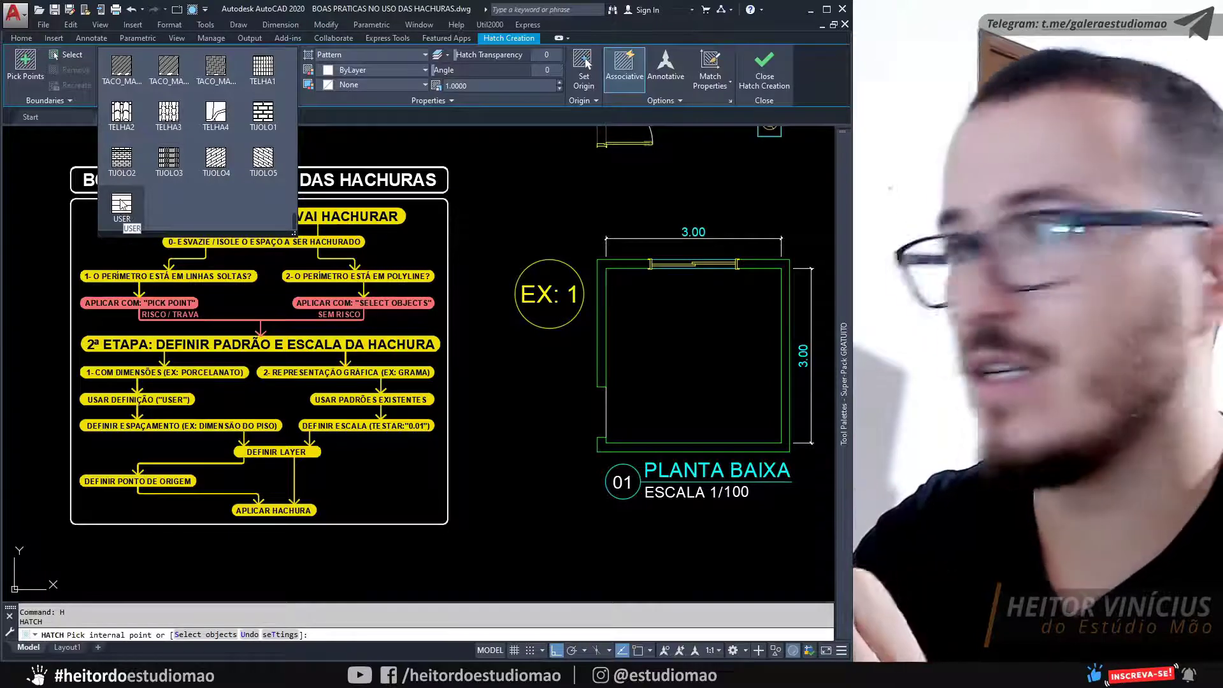
pyautogui.click(121, 205)
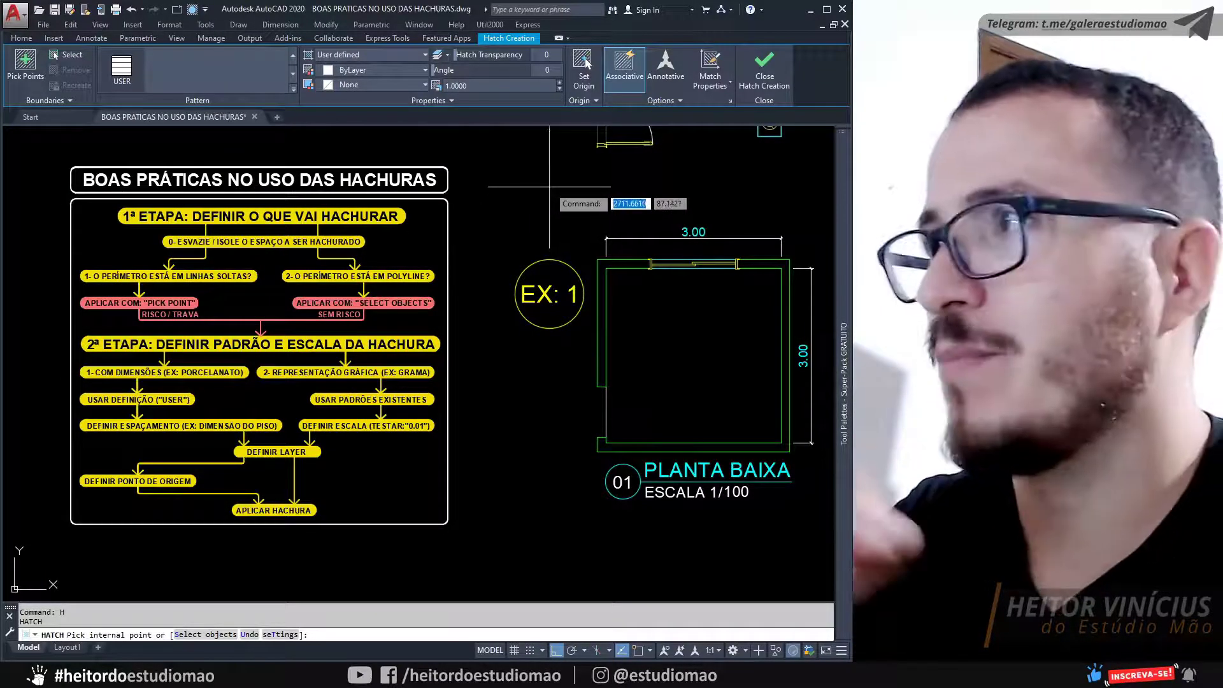
pyautogui.click(451, 101)
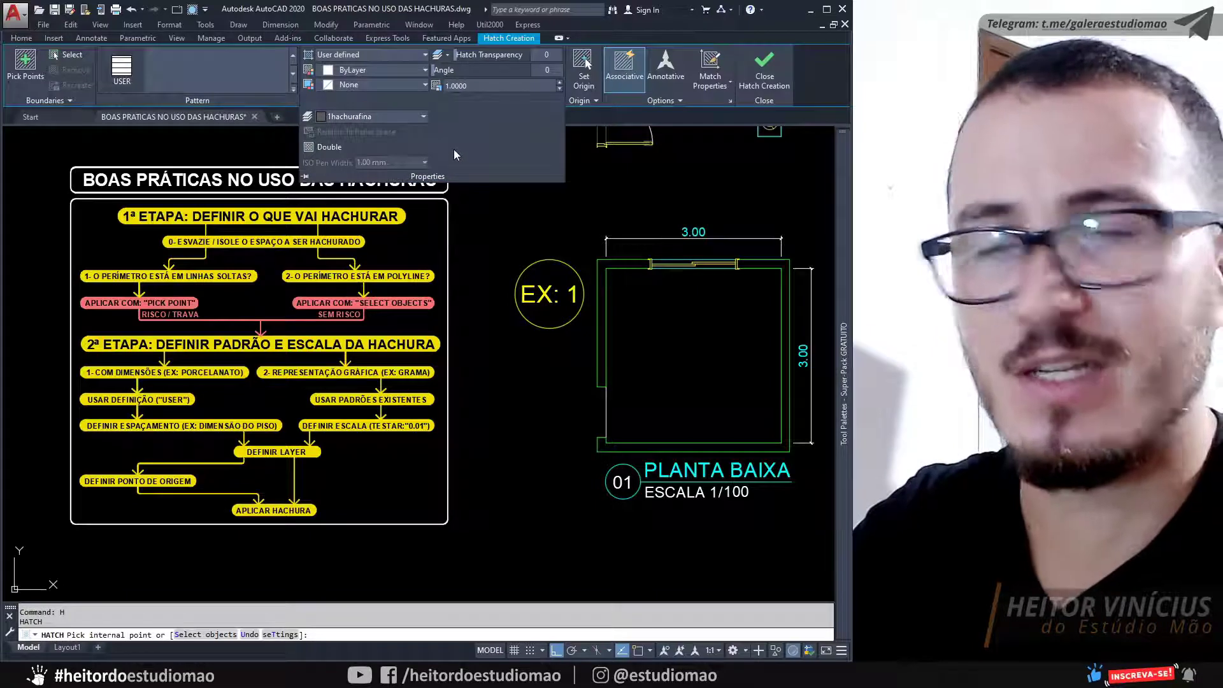
pyautogui.click(327, 147)
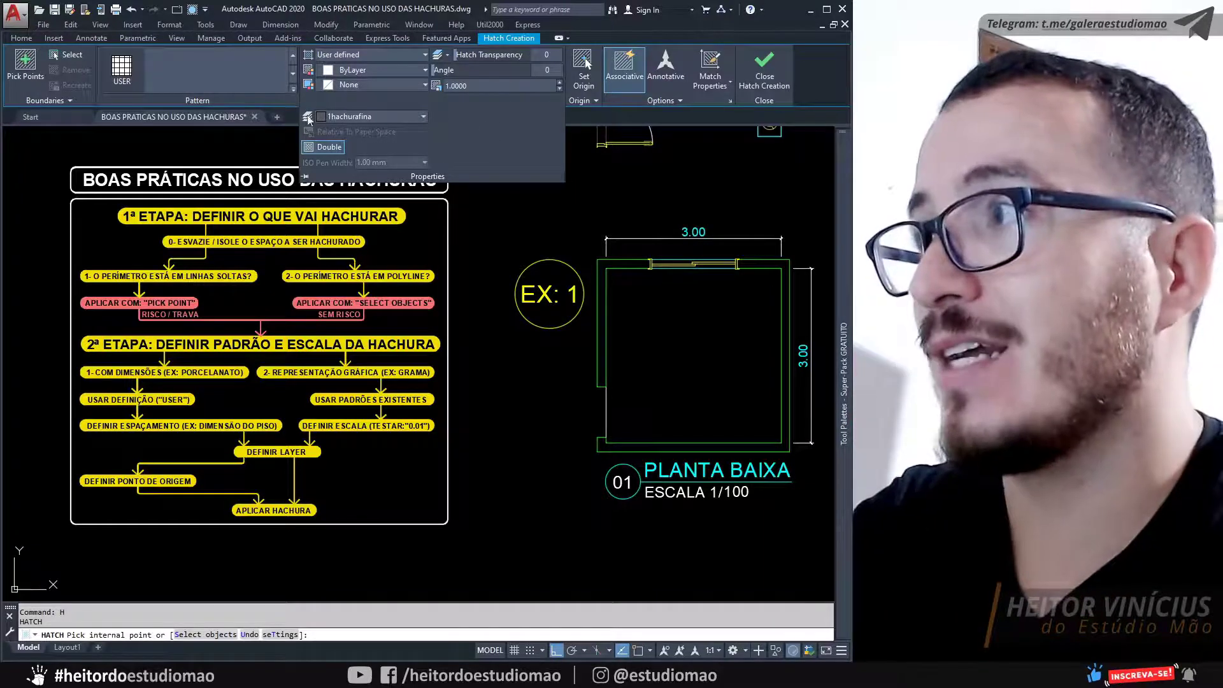
# Step: Assign the hatch to the 1hachurafina layer and set its spacing to 0.6 for the floor tiles
pyautogui.click(373, 117)
pyautogui.click(348, 128)
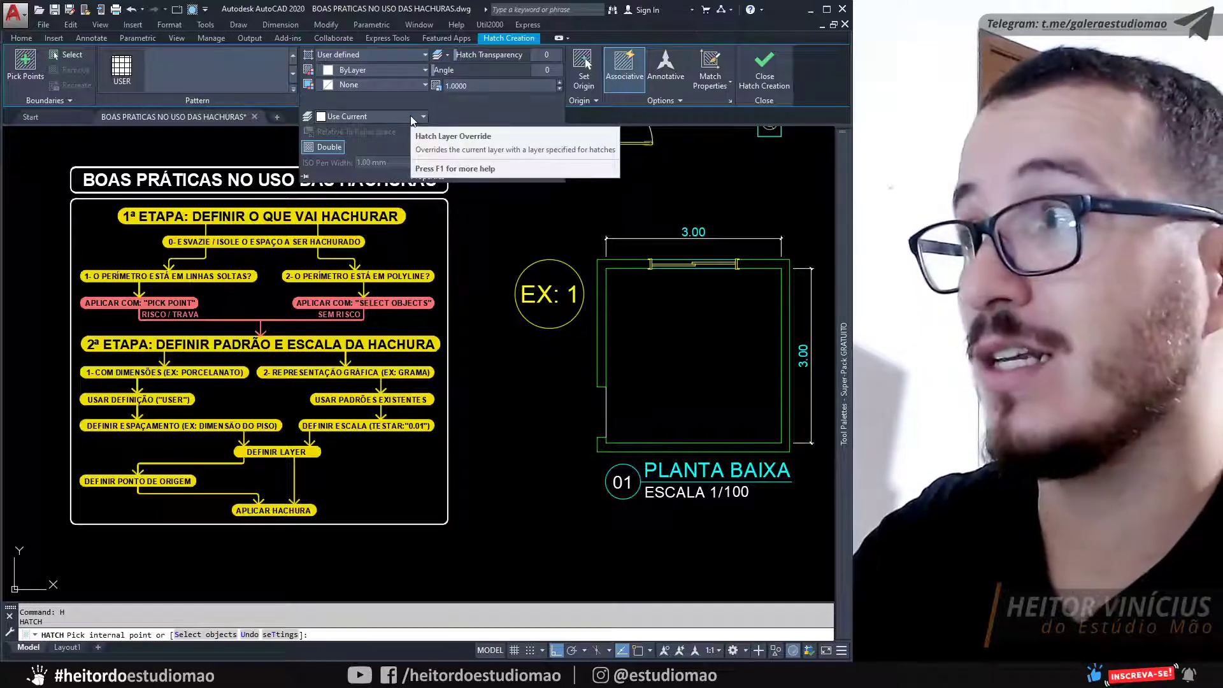
pyautogui.click(414, 116)
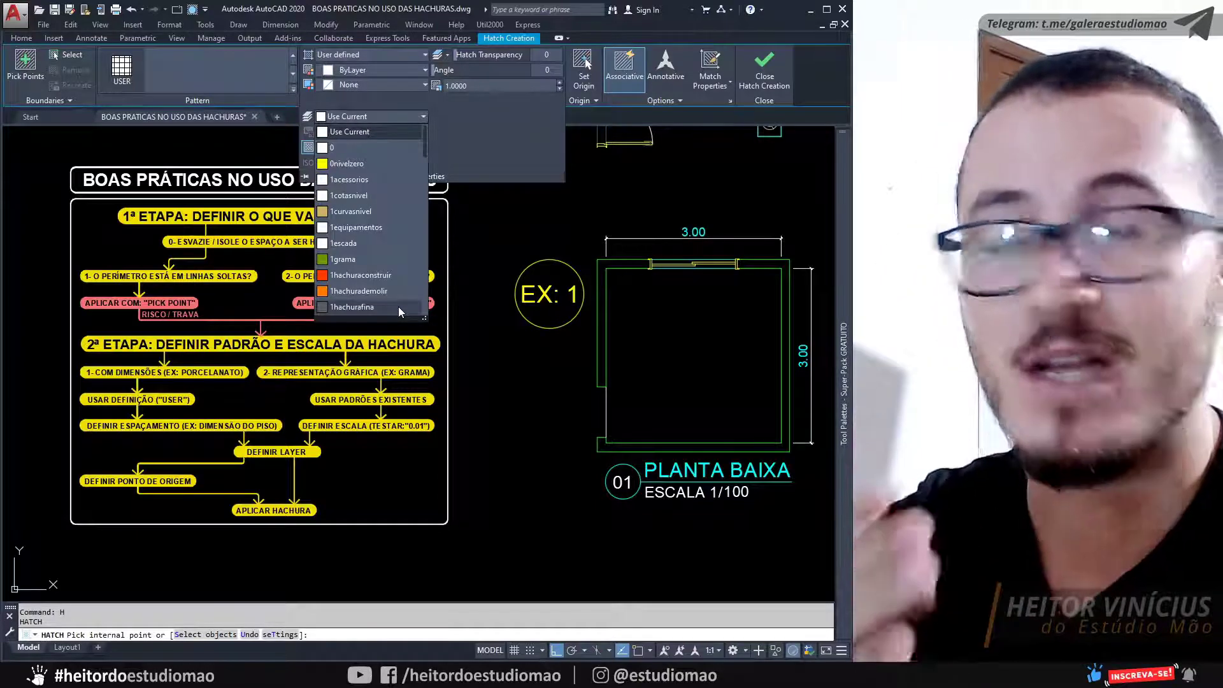
pyautogui.click(370, 305)
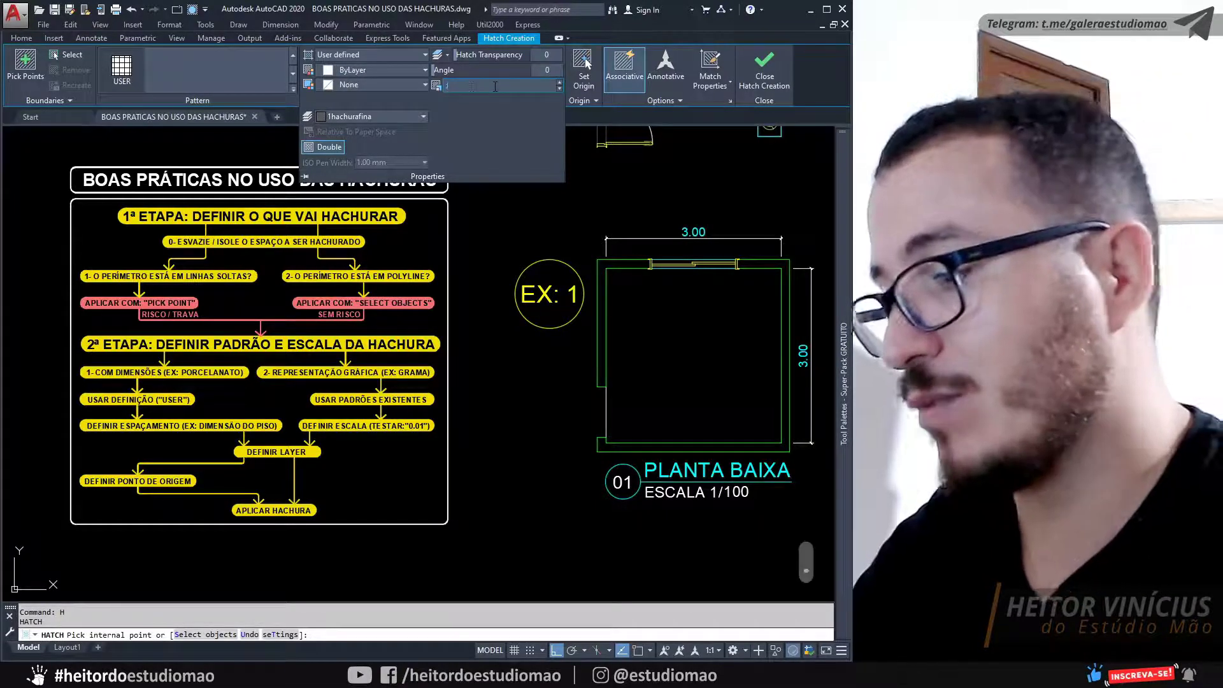
pyautogui.press('Return')
pyautogui.moveTo(708, 294); pyautogui.dragTo(671, 295, button='middle')
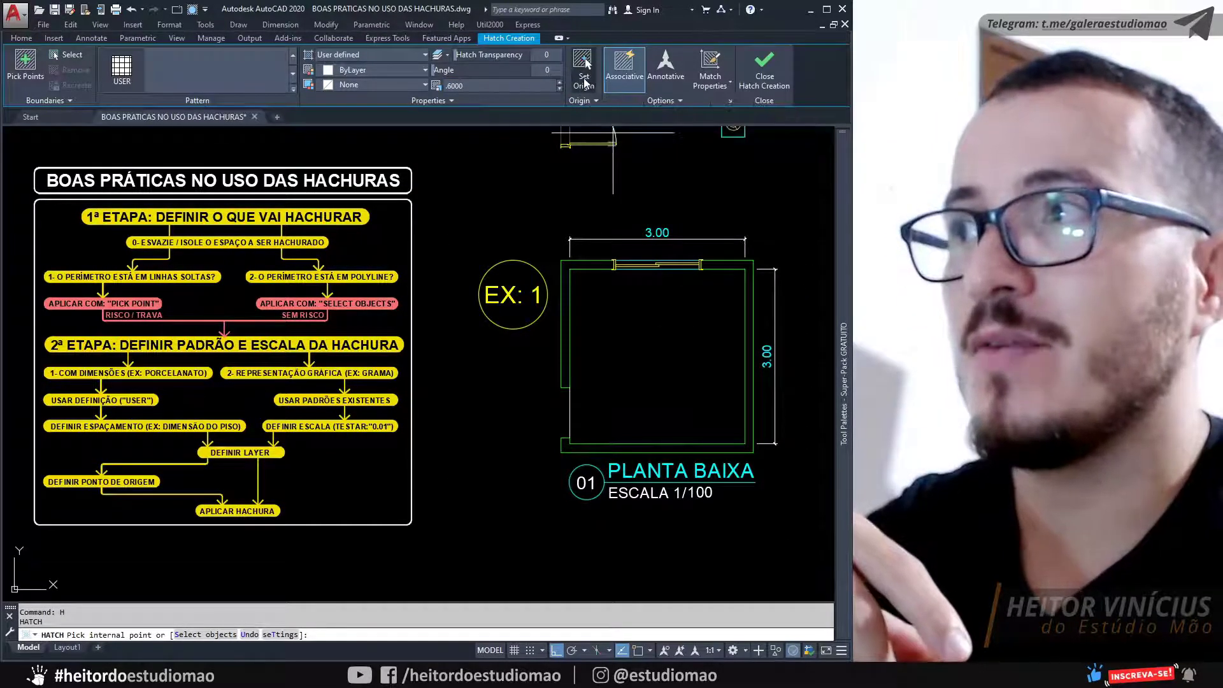
# Step: Set the hatch origin at the room's lower-left inner corner and apply the hatch inside the EX: 1 room
pyautogui.click(585, 81)
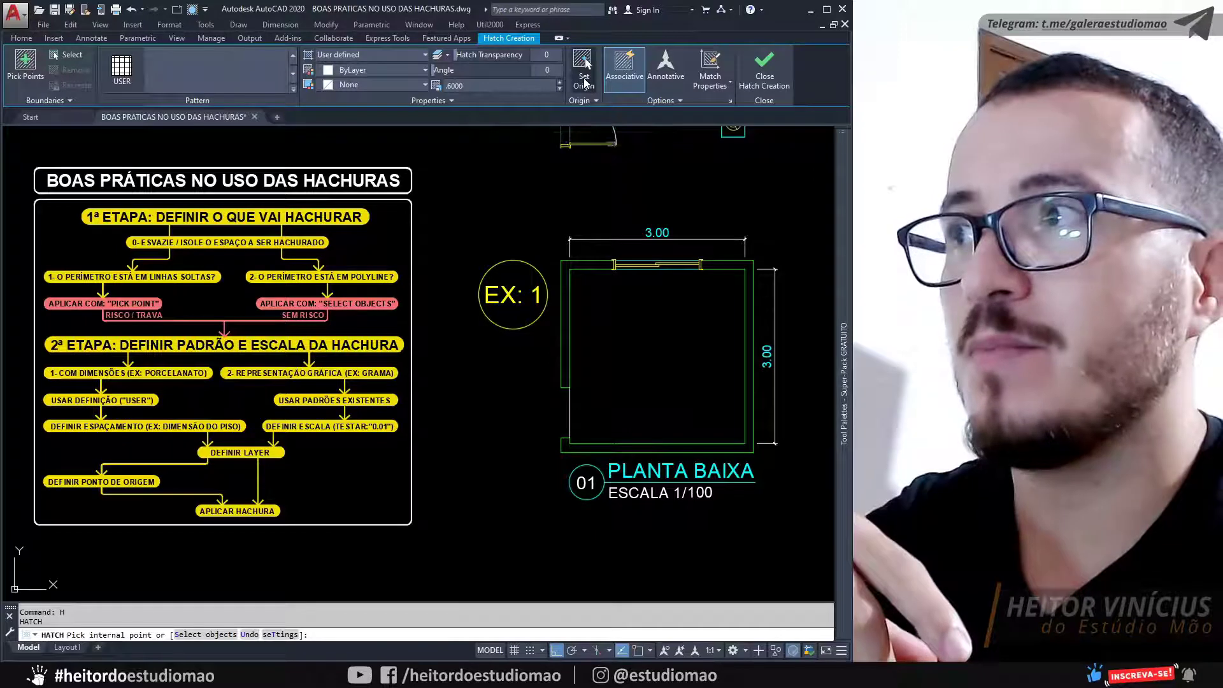
pyautogui.click(569, 443)
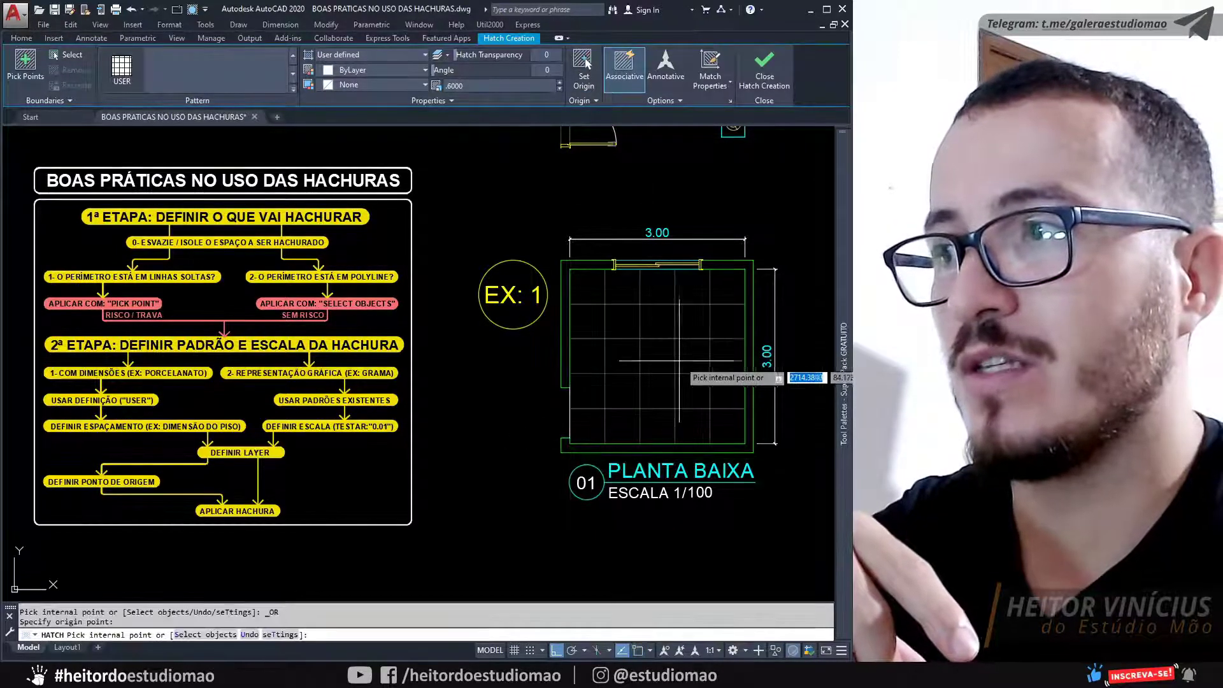
pyautogui.click(680, 360)
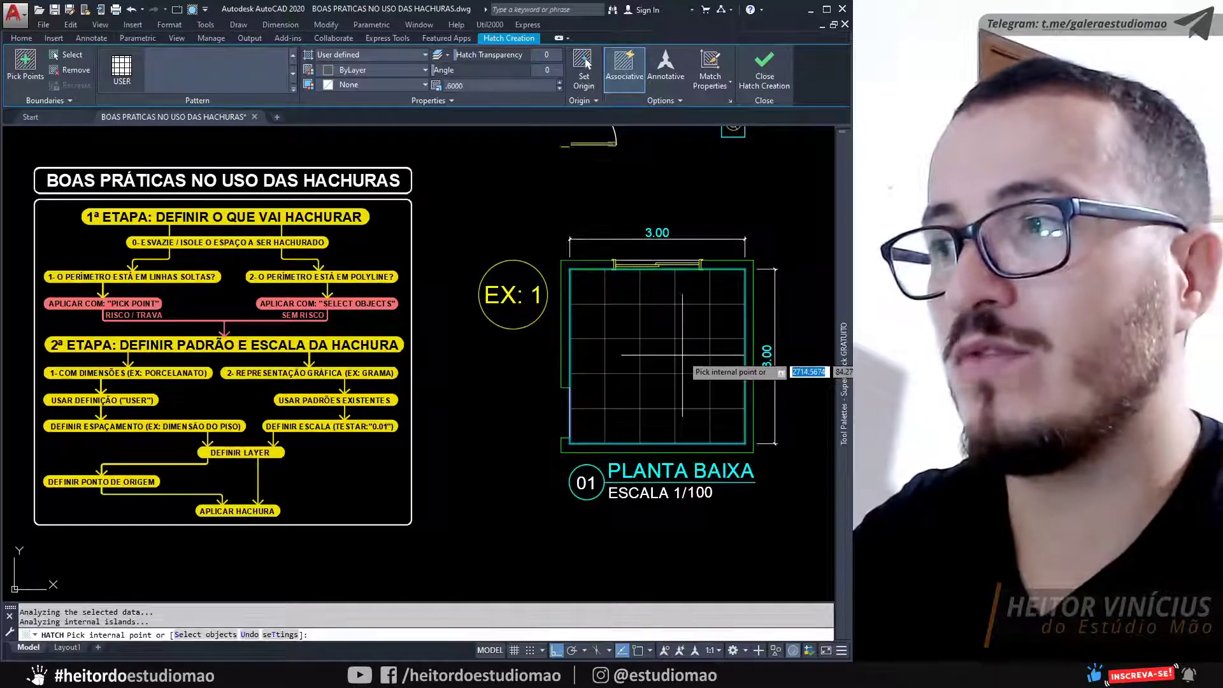
pyautogui.press('Return')
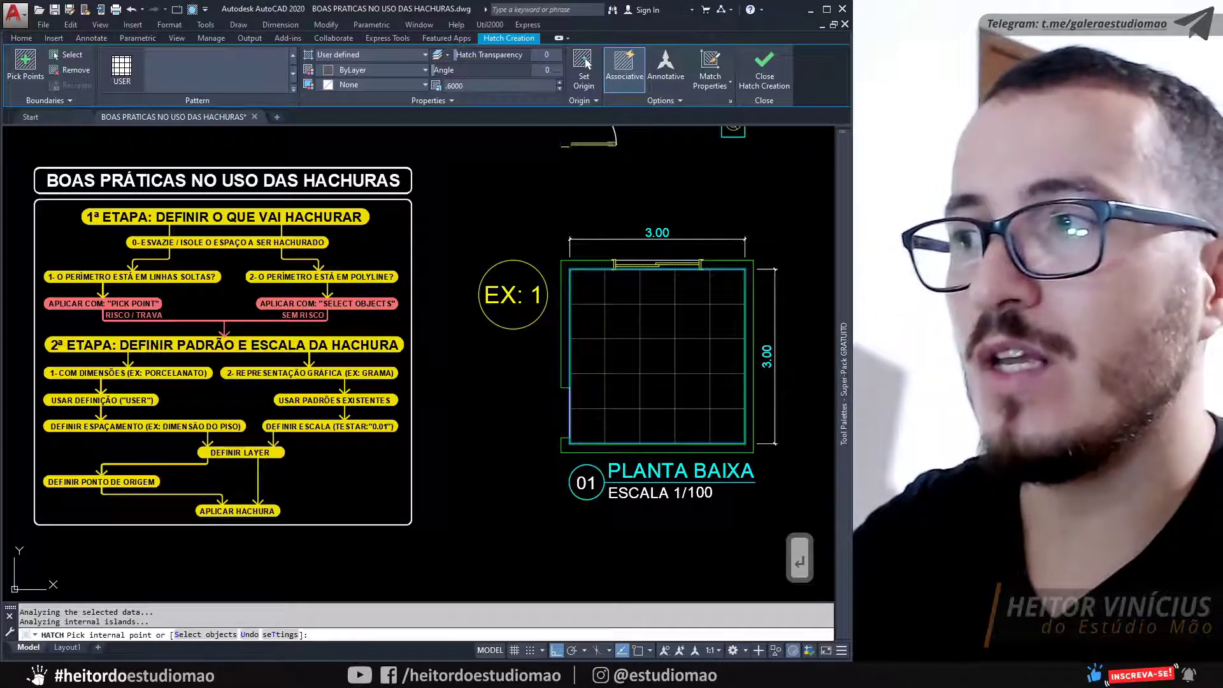
# Step: Relocate the floor hatch's origin point to the lower corner of the door opening using its centre grip
pyautogui.scroll(3, 587, 350)
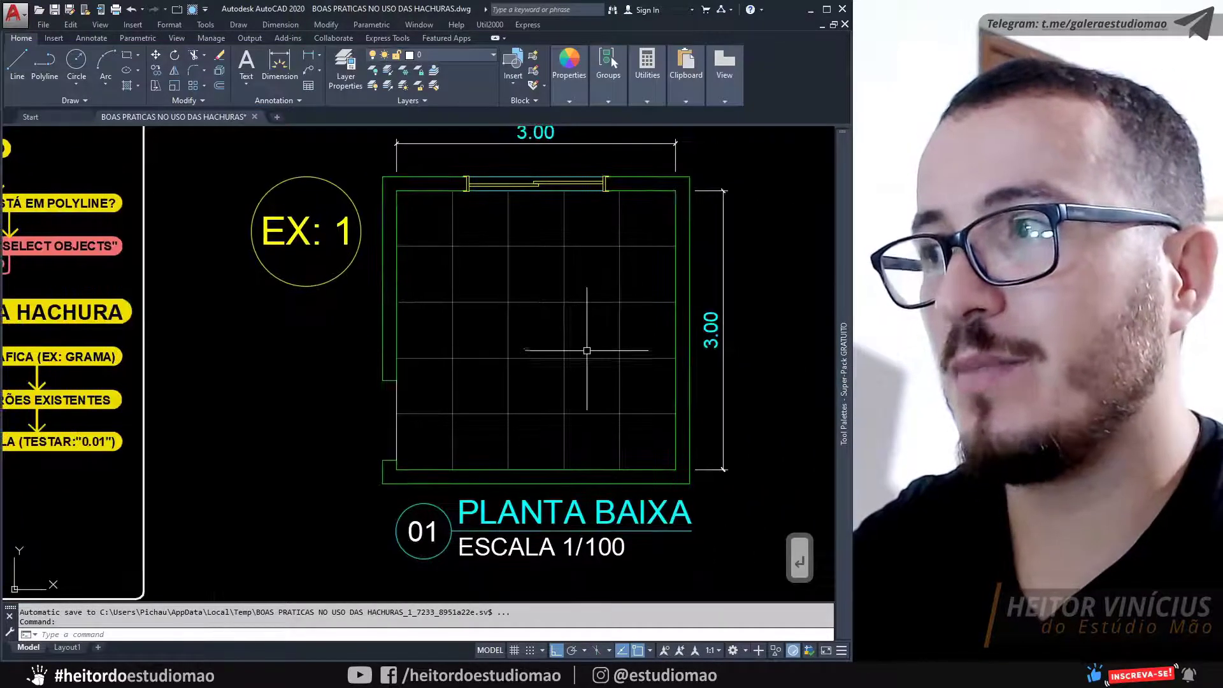
pyautogui.moveTo(587, 350); pyautogui.dragTo(539, 328)
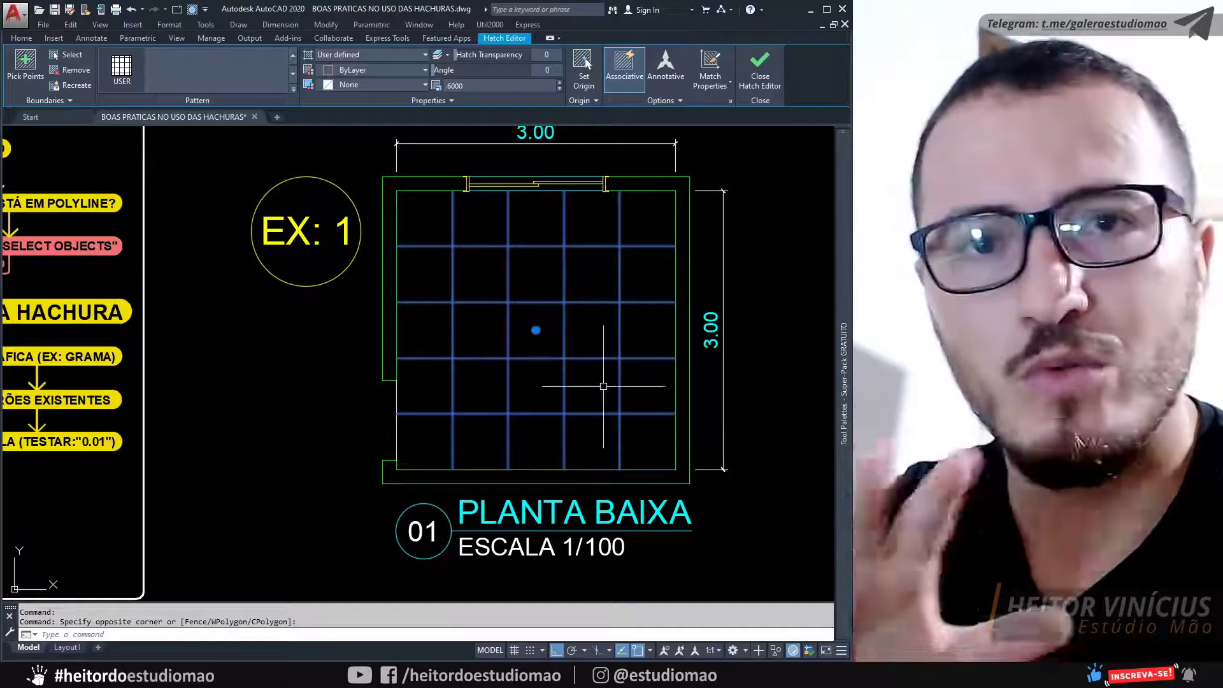
pyautogui.press('Escape')
pyautogui.click(565, 323)
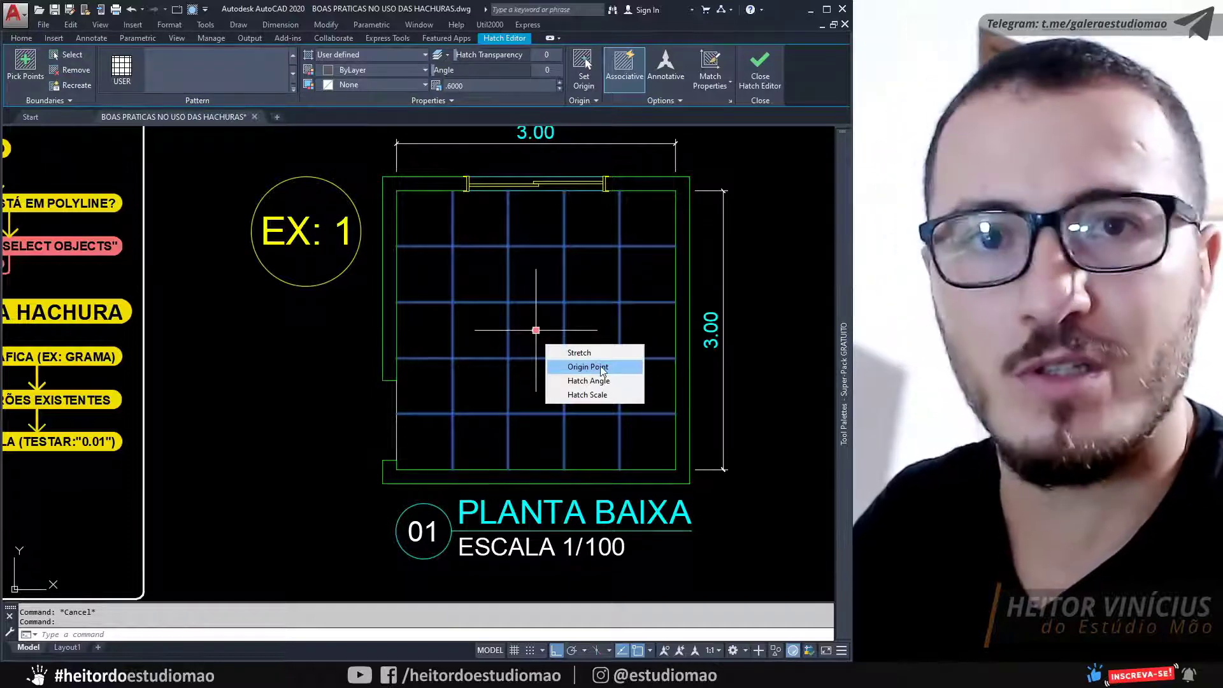
pyautogui.click(601, 372)
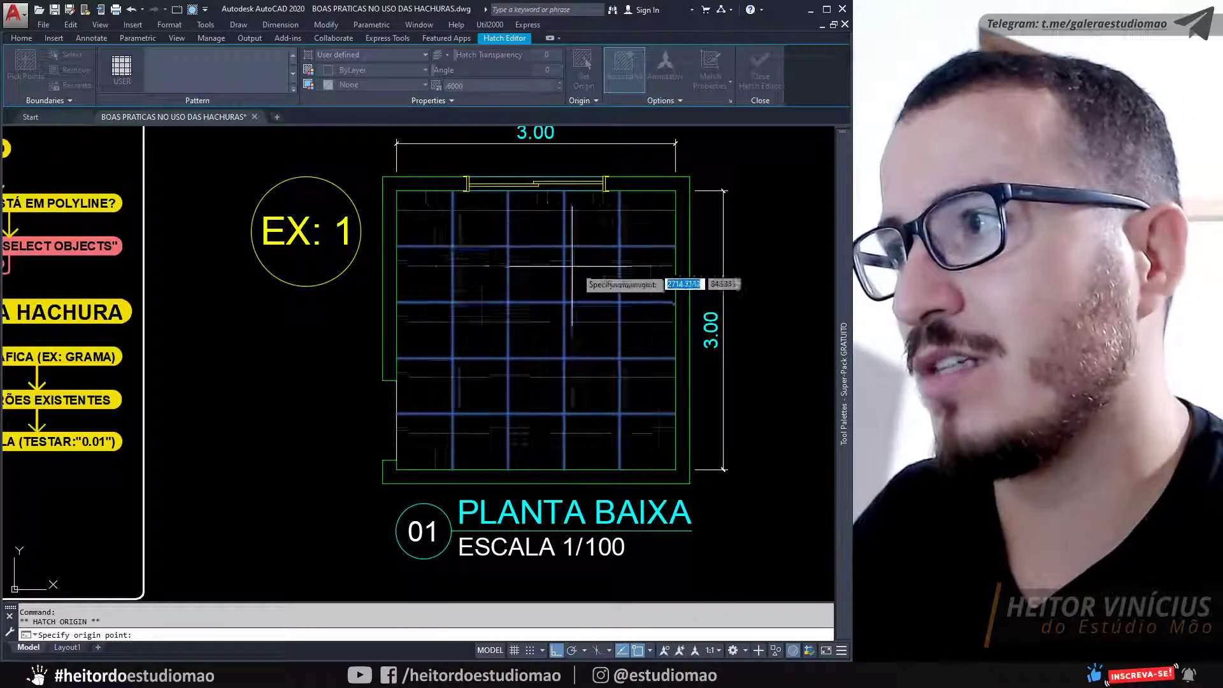
pyautogui.rightClick(468, 264)
pyautogui.press('Escape')
pyautogui.rightClick(464, 260)
pyautogui.press('Escape')
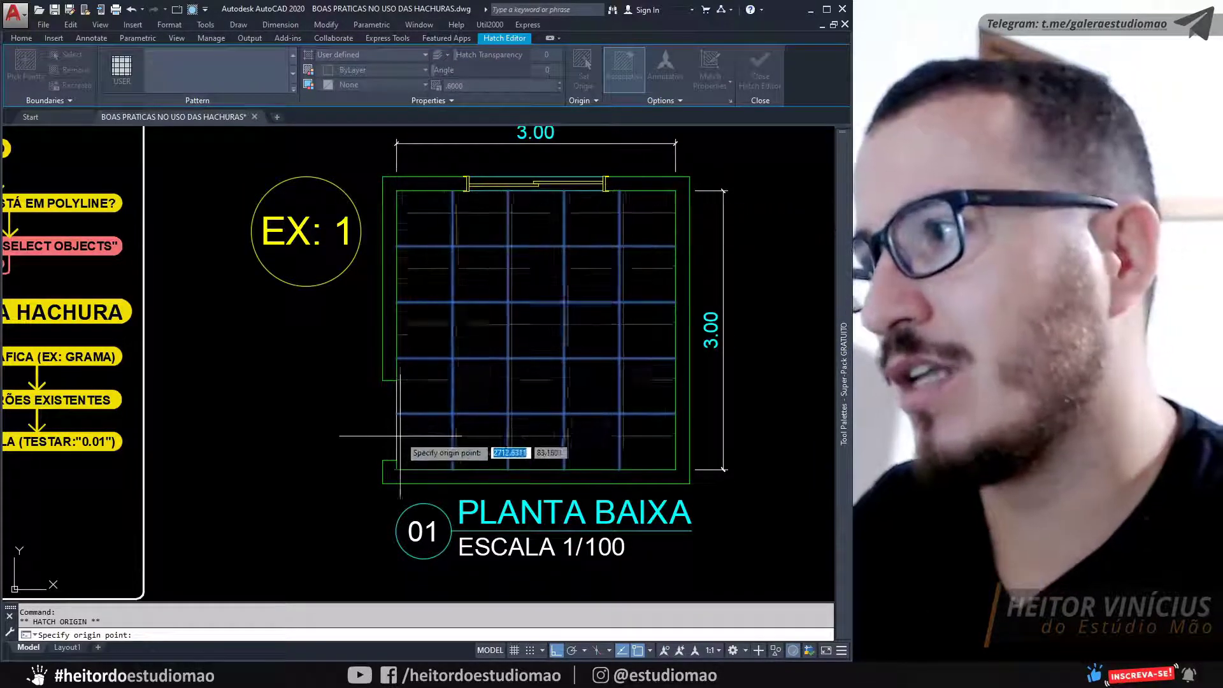
pyautogui.click(395, 460)
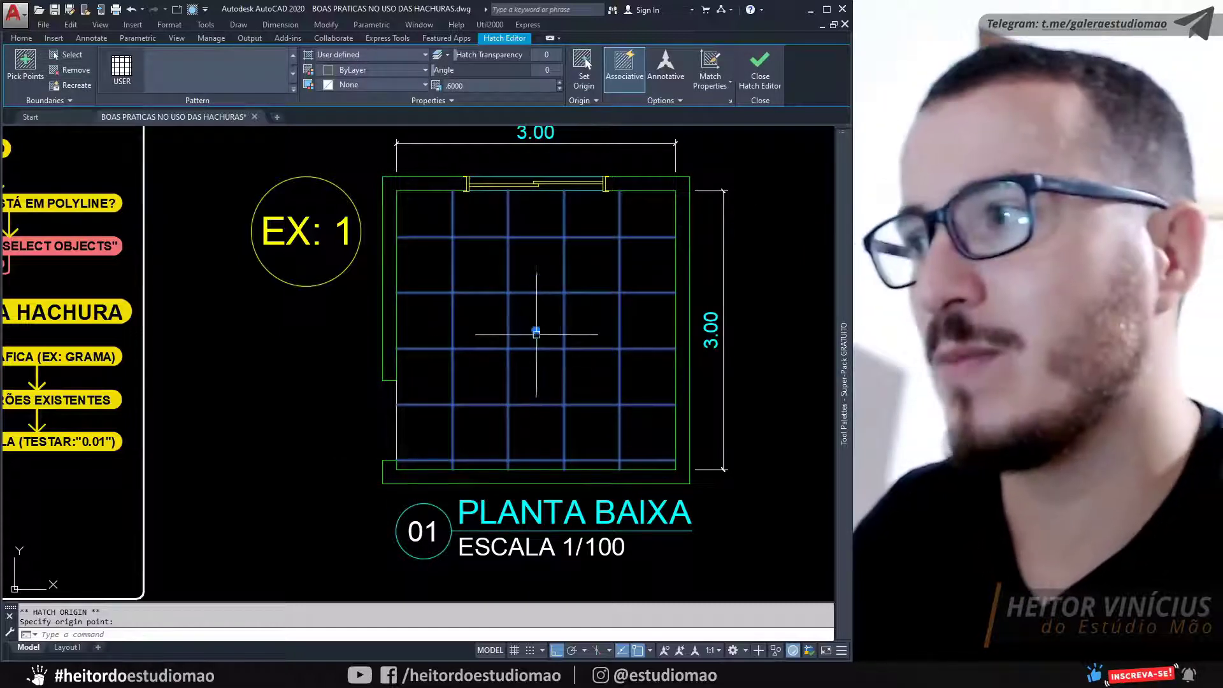
# Step: Return the floor hatch's origin point to the room's lower-left inner corner
pyautogui.moveTo(536, 330)
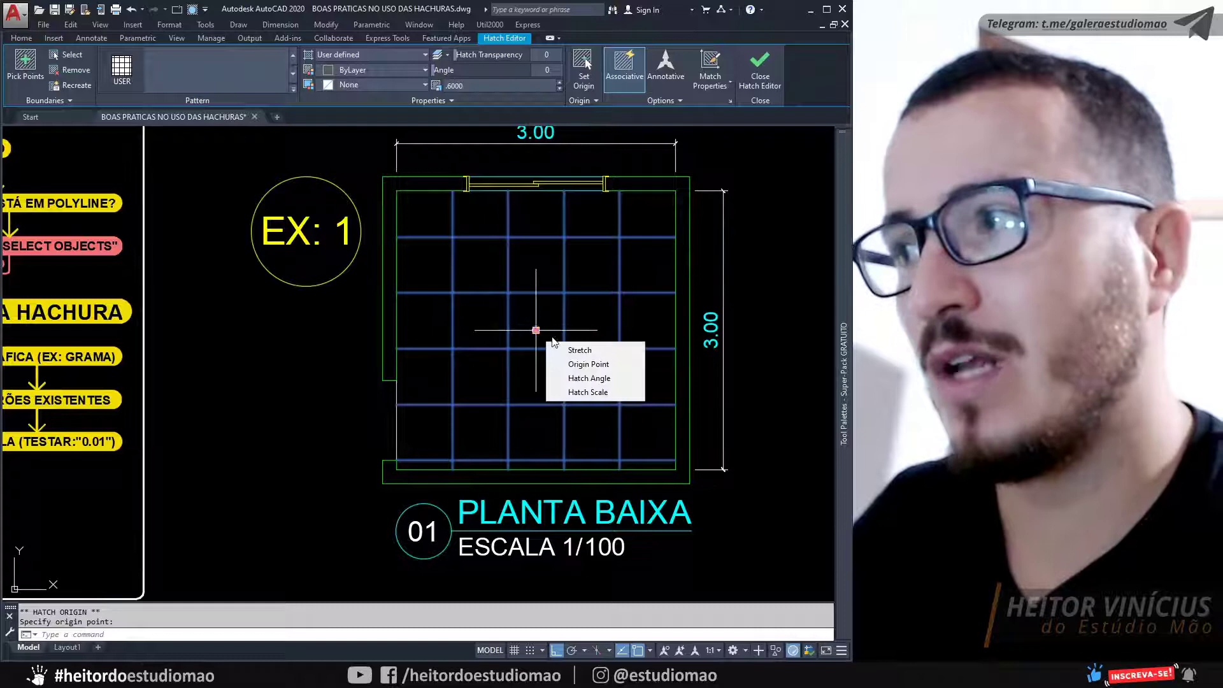
pyautogui.click(582, 364)
pyautogui.press('Escape')
pyautogui.scroll(-2, 574, 317)
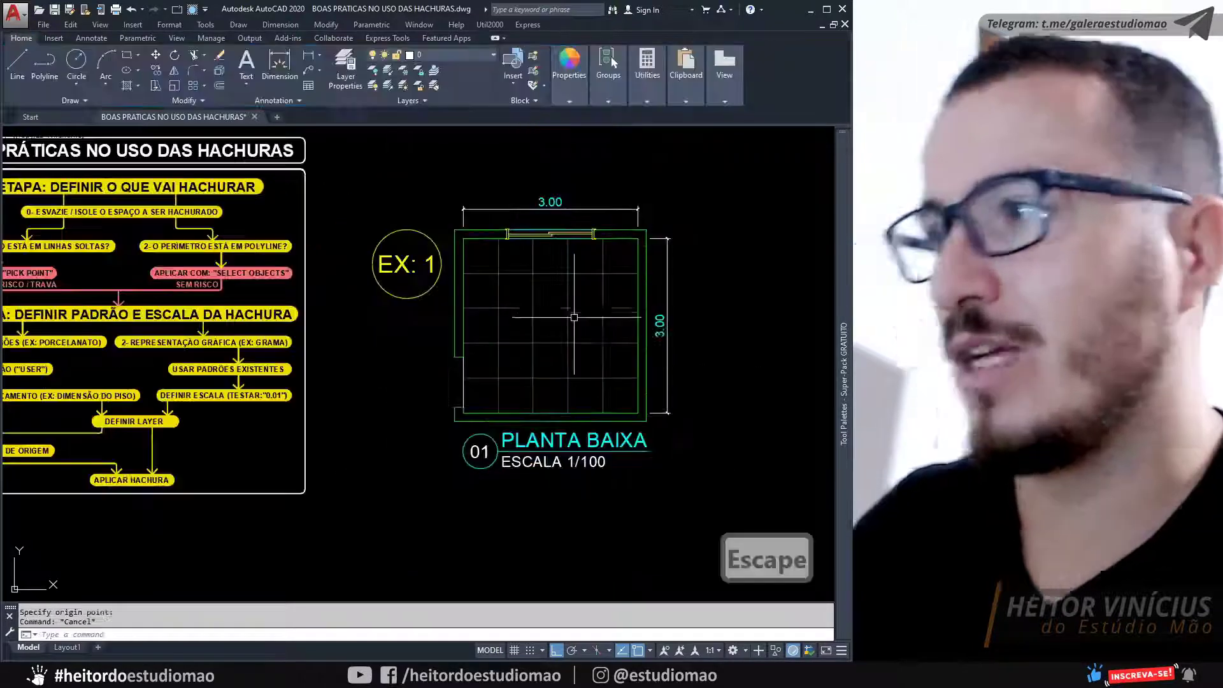
# Step: Move the door and bedroom furniture above the plan 5 units straight down into the EX: 1 room
pyautogui.click(724, 191)
pyautogui.moveTo(720, 197)
pyautogui.mouseDown(button='middle')
pyautogui.moveTo(650, 296)
pyautogui.moveTo(653, 420)
pyautogui.moveTo(655, 322)
pyautogui.mouseUp(button='middle')
pyautogui.click(396, 181)
pyautogui.write('m')
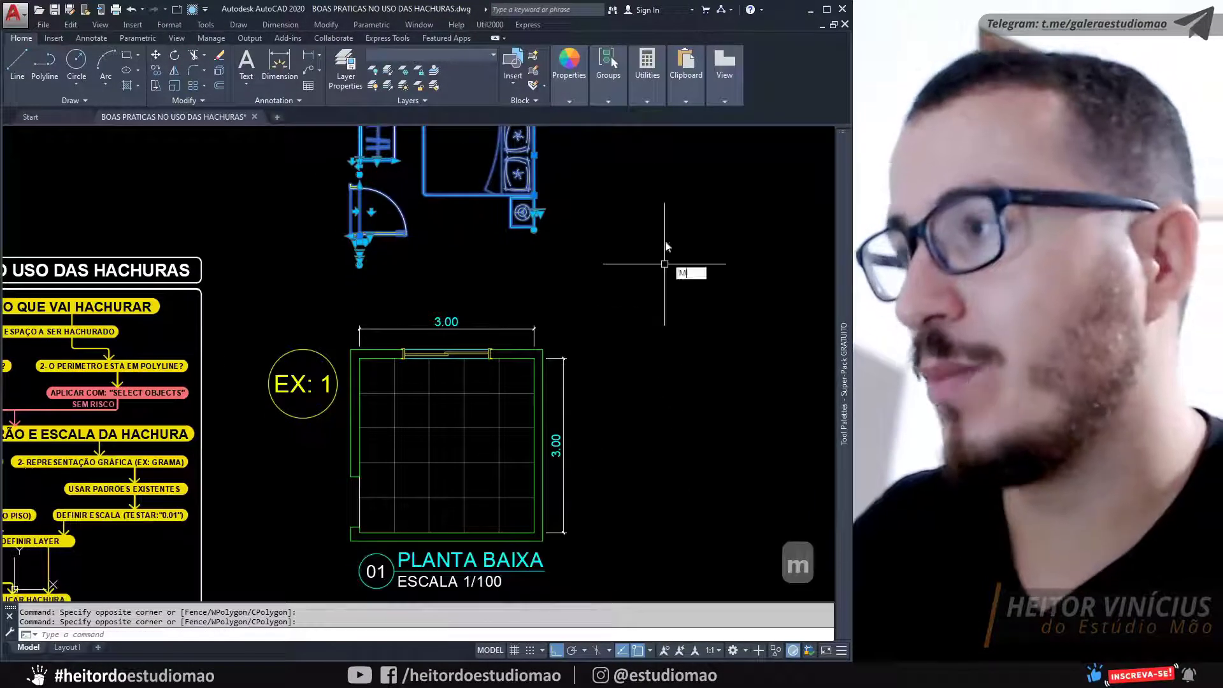
pyautogui.press('Return')
pyautogui.click(645, 176)
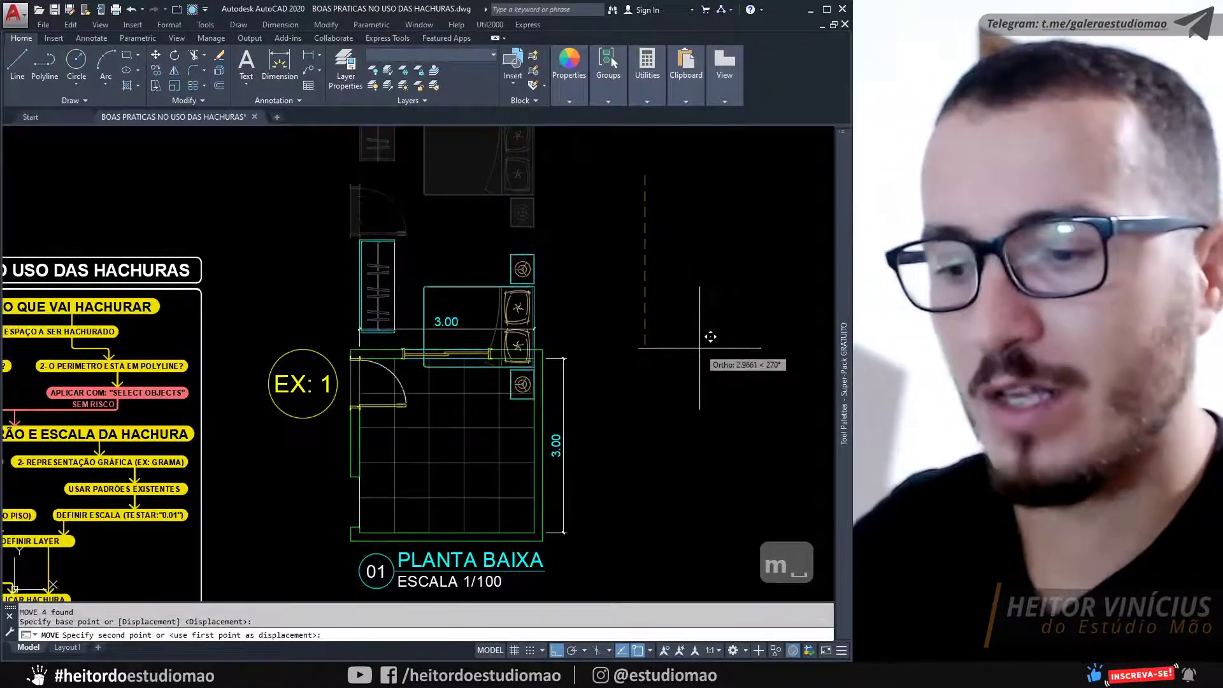
pyautogui.write('5')
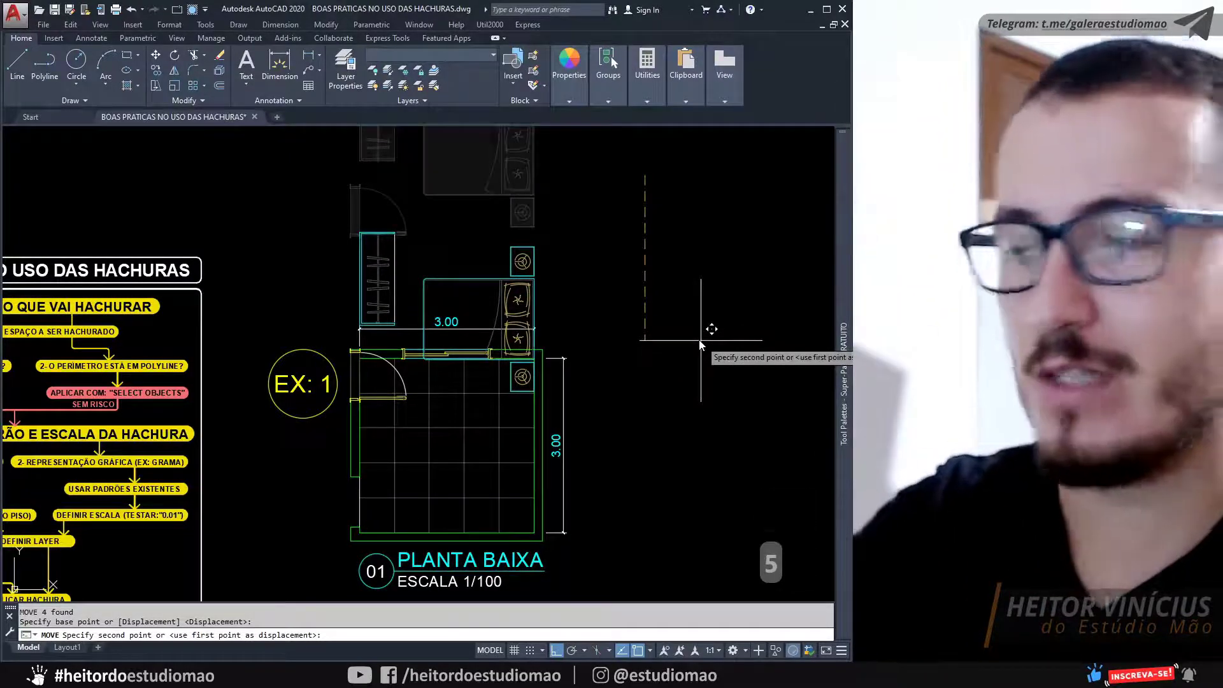
pyautogui.press('Escape')
# Step: List the floor hatch's properties to read its area, and compare it with the room's dimensions
pyautogui.scroll(3, 701, 344)
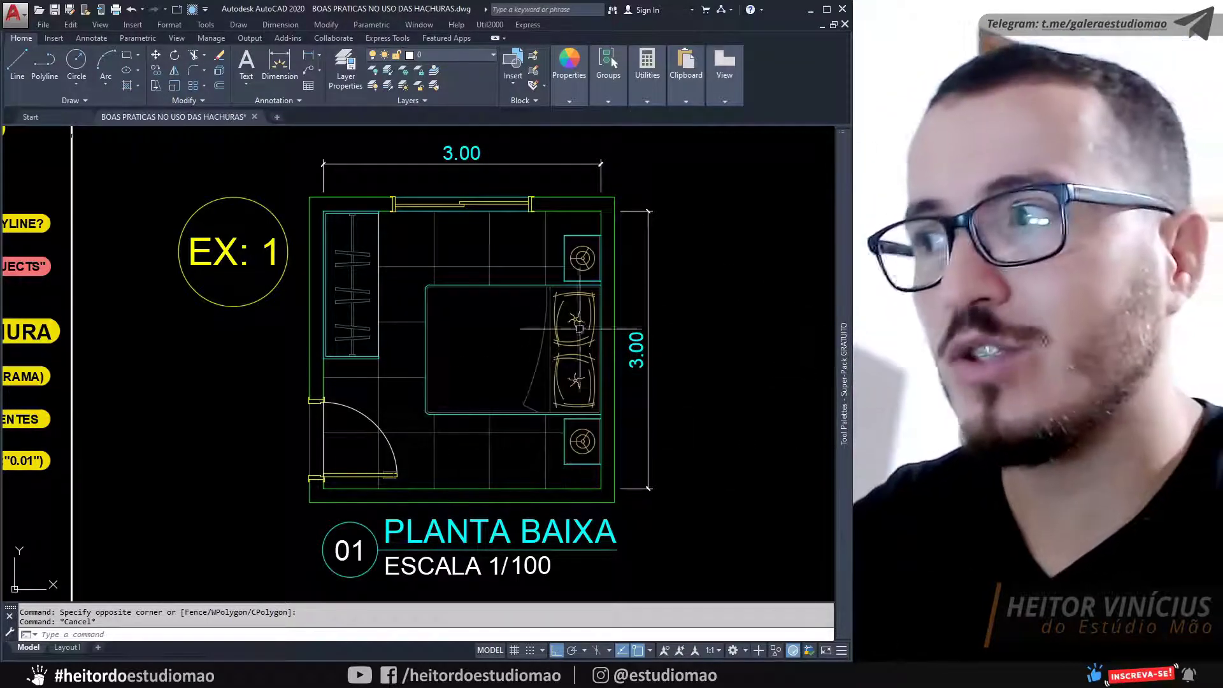
pyautogui.click(516, 456)
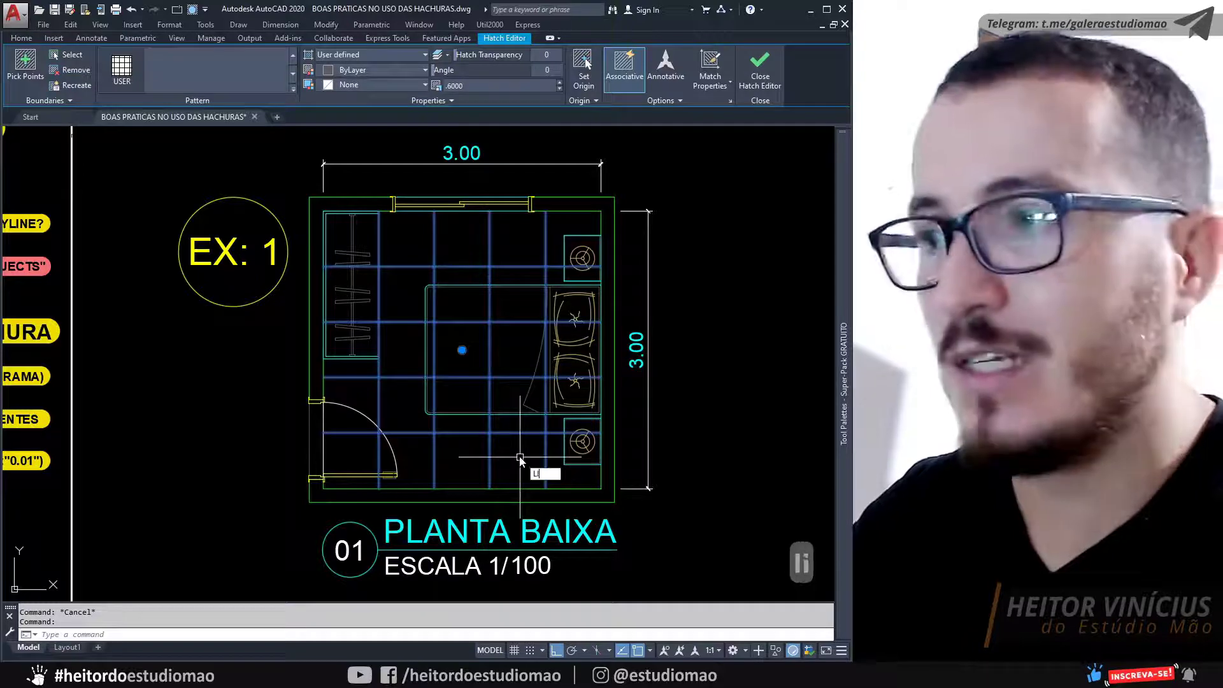
pyautogui.write('LI')
pyautogui.press('Return')
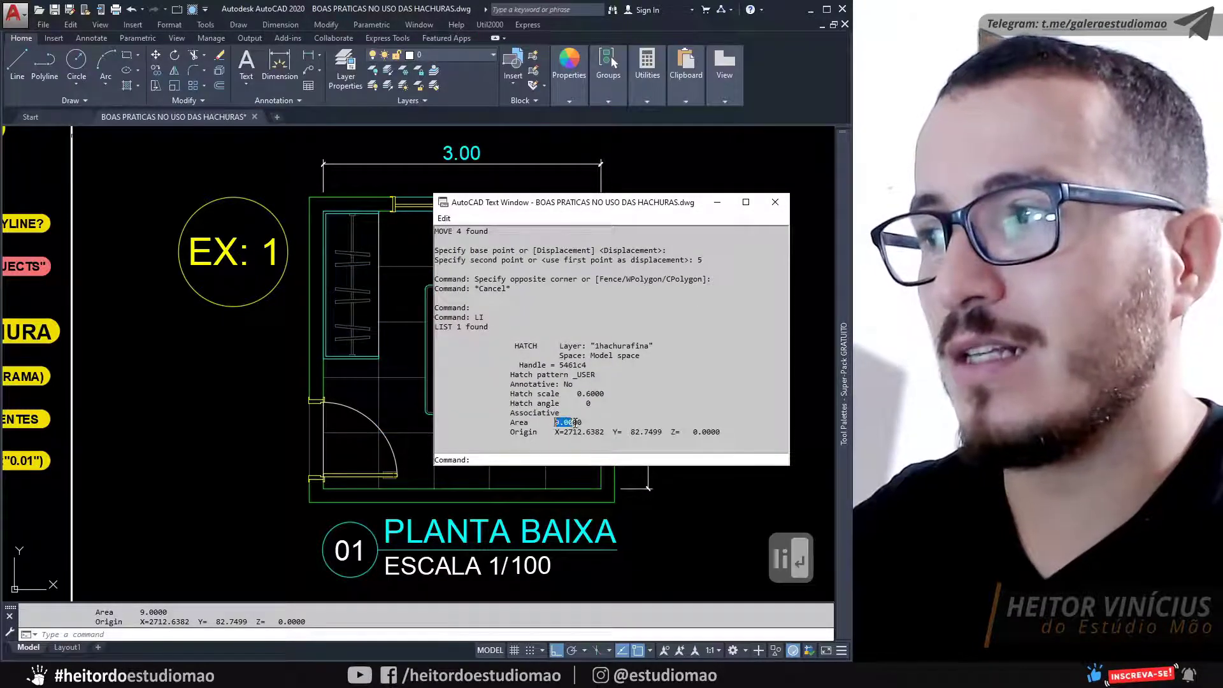
pyautogui.click(776, 204)
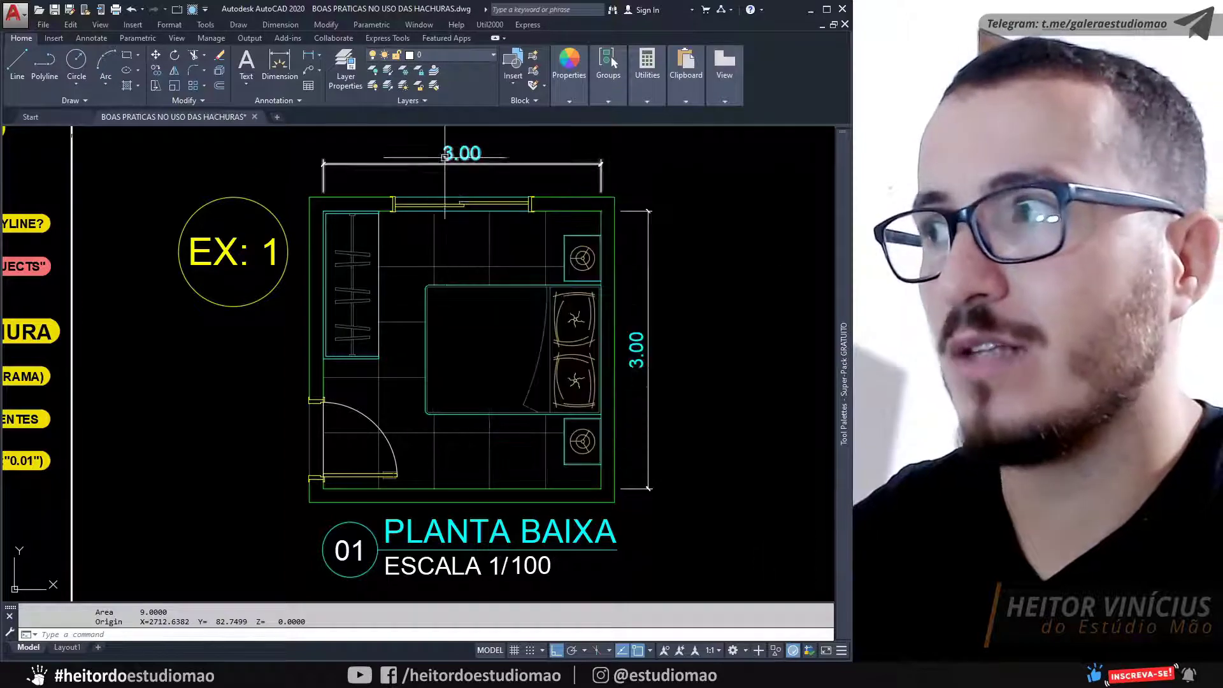
pyautogui.press('Escape')
# Step: Zoom to the EX: 2 house plan with its flowchart and review the "SELECT OBJECTS" branch for polyline perimeters
pyautogui.scroll(-3, 607, 442)
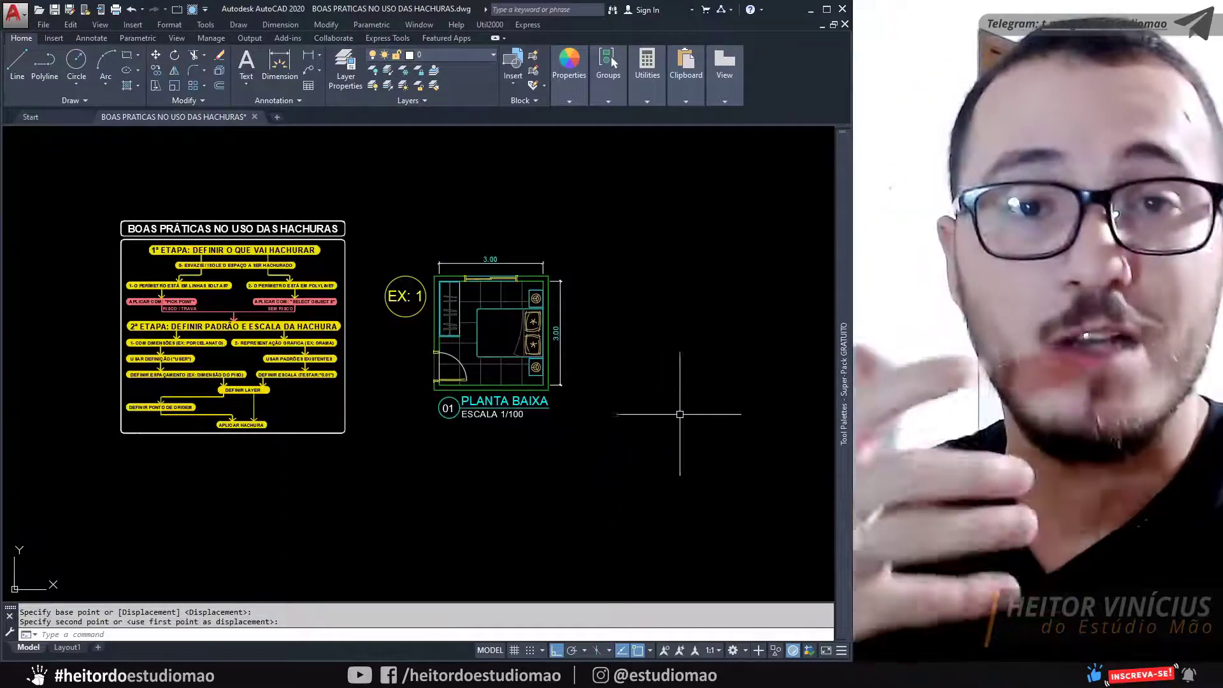
pyautogui.scroll(-5, 745, 391)
pyautogui.scroll(5, 622, 377)
pyautogui.press('z')
pyautogui.press('space')
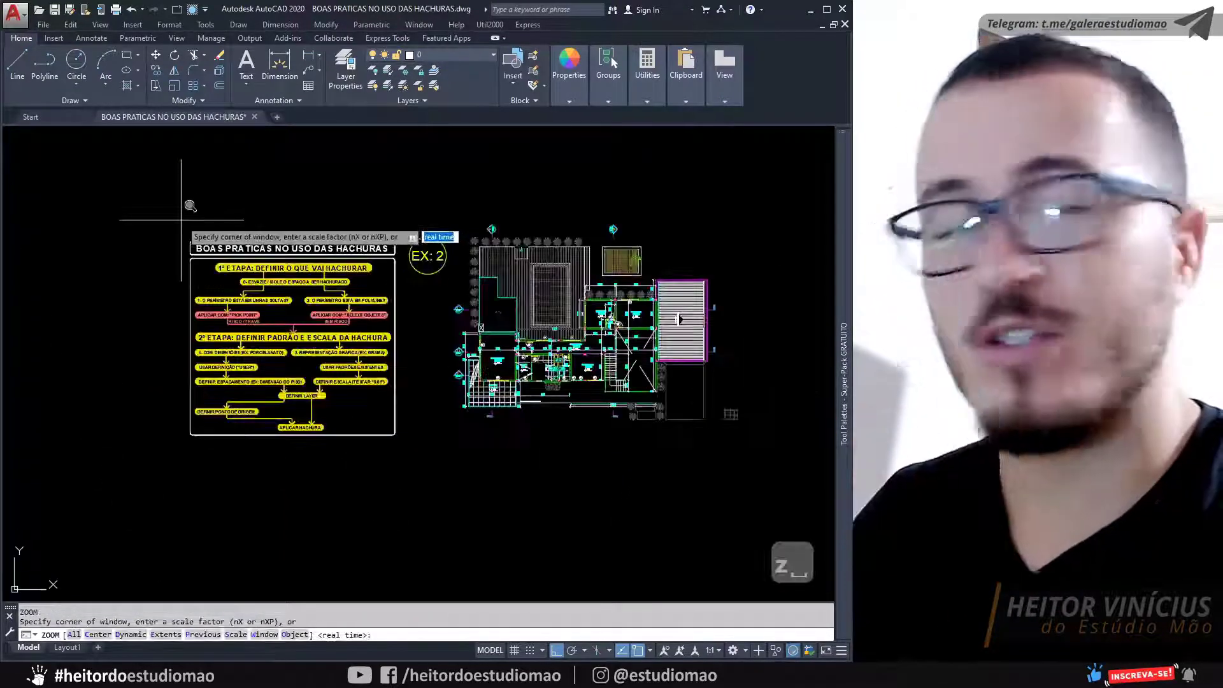
pyautogui.click(181, 220)
pyautogui.click(749, 437)
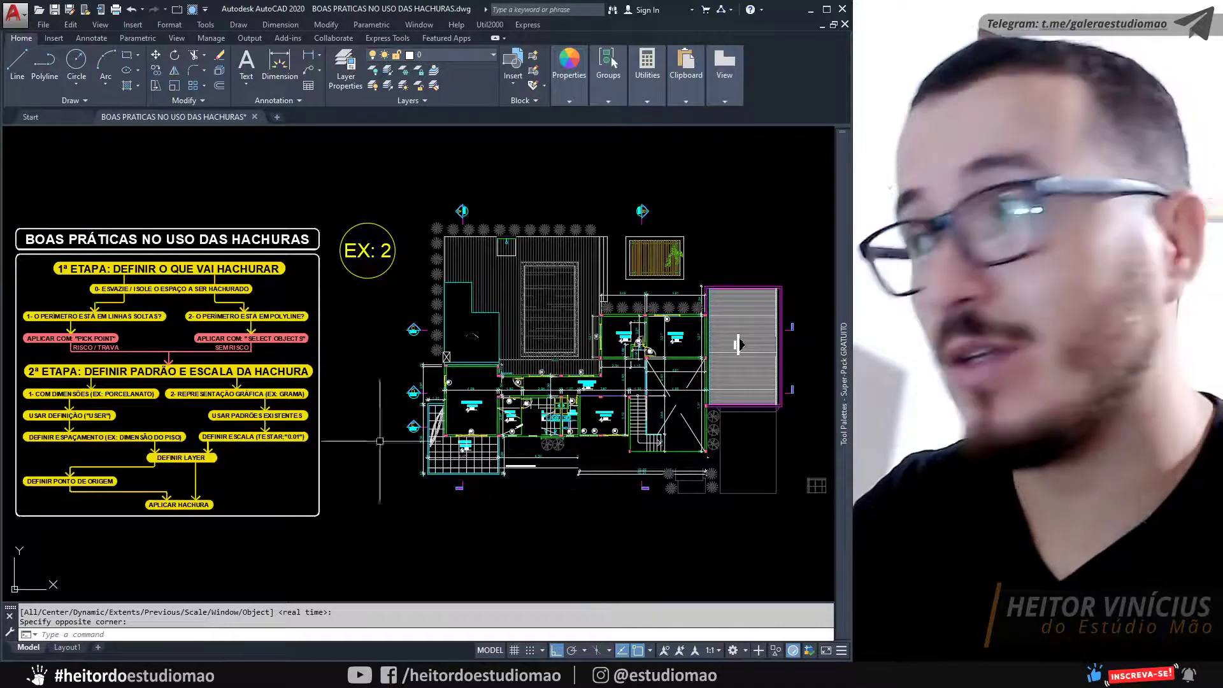
pyautogui.click(295, 347)
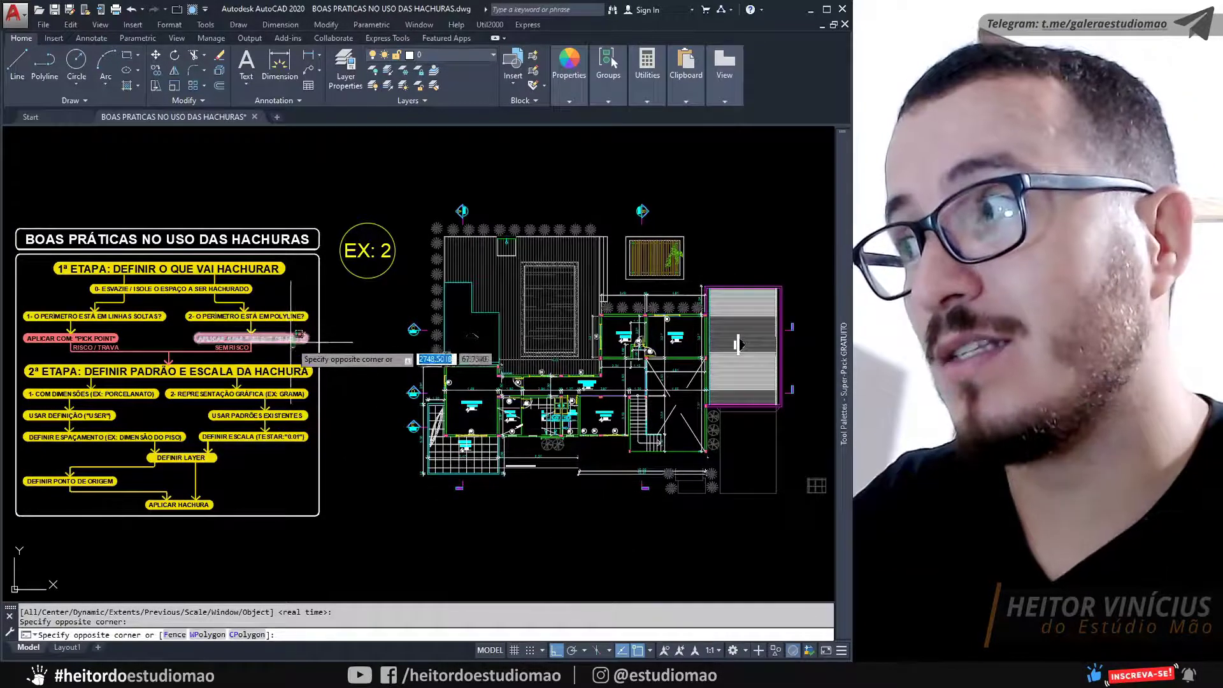
pyautogui.click(296, 366)
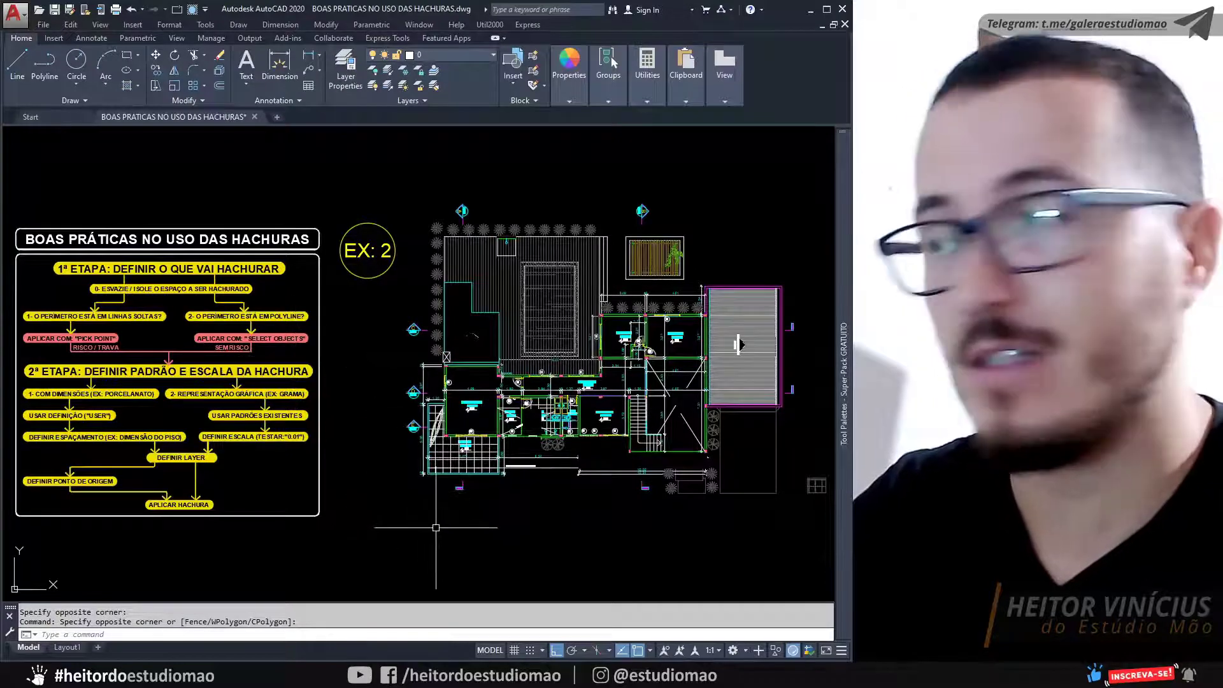
pyautogui.press('Escape')
pyautogui.scroll(-1, 561, 527)
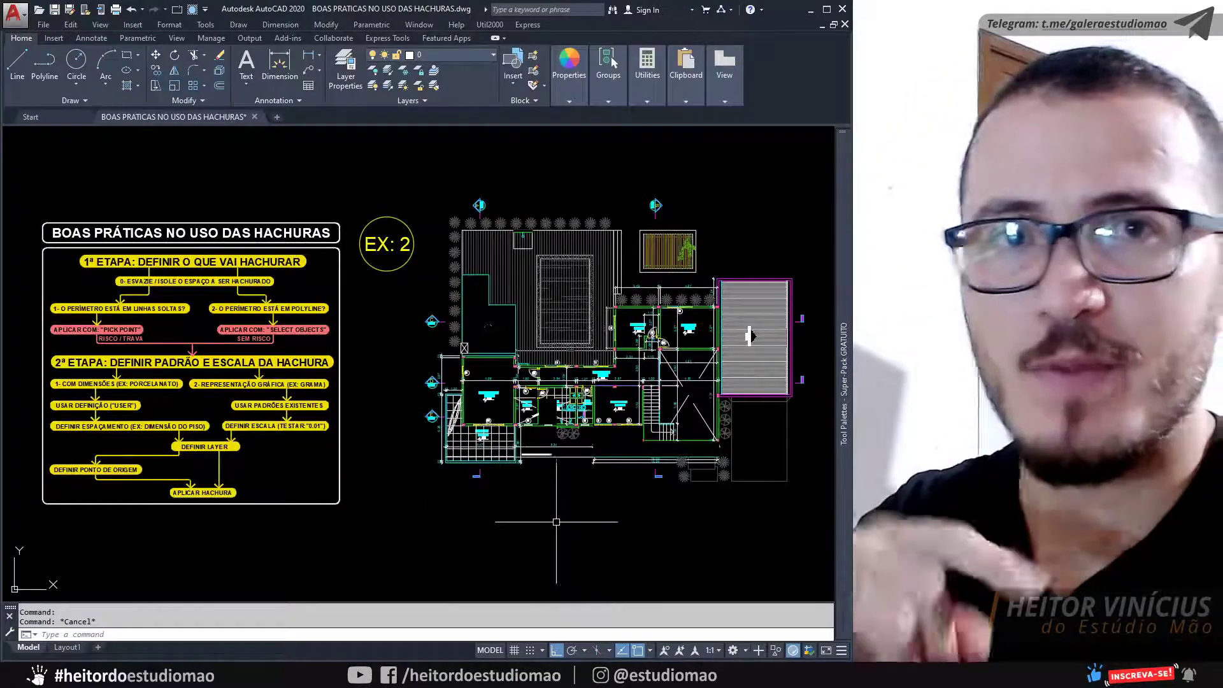
# Step: Review the flowchart's first-stage heading and examine the empty rectangle below the striped roof in the EX: 2 plan
pyautogui.scroll(4, 51, 274)
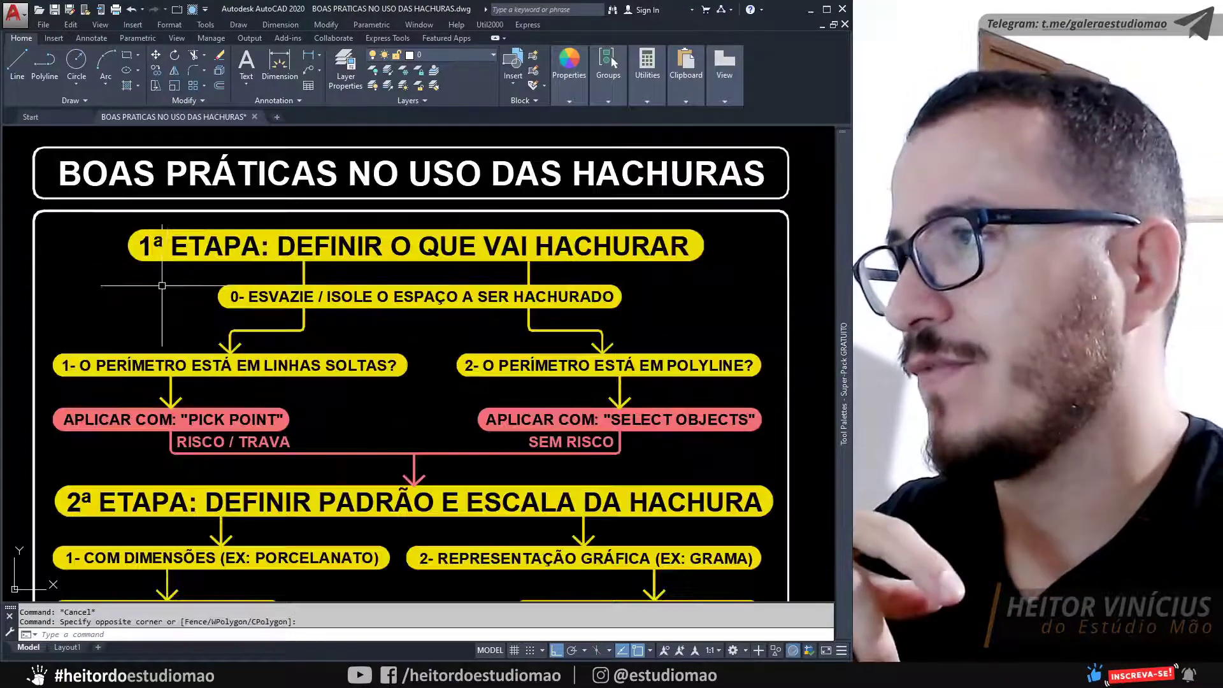
pyautogui.click(101, 276)
pyautogui.scroll(-5, 747, 217)
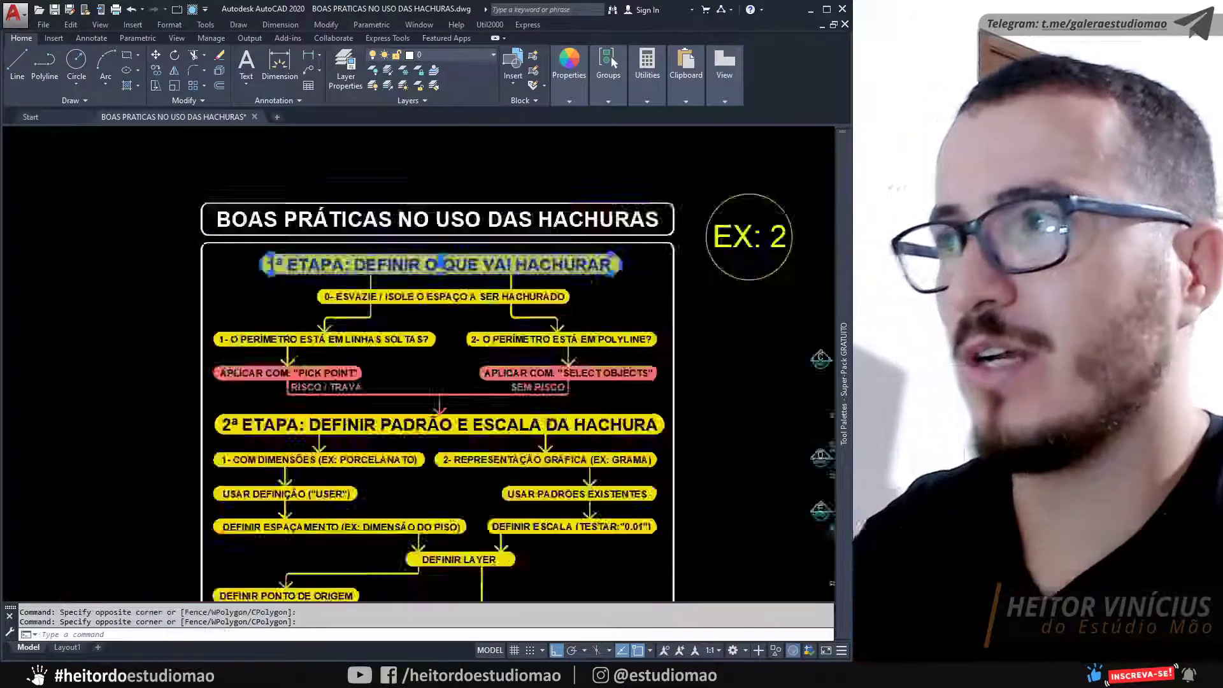
pyautogui.press('Escape')
pyautogui.scroll(3, 701, 382)
pyautogui.moveTo(638, 507); pyautogui.dragTo(72, 457, button='middle')
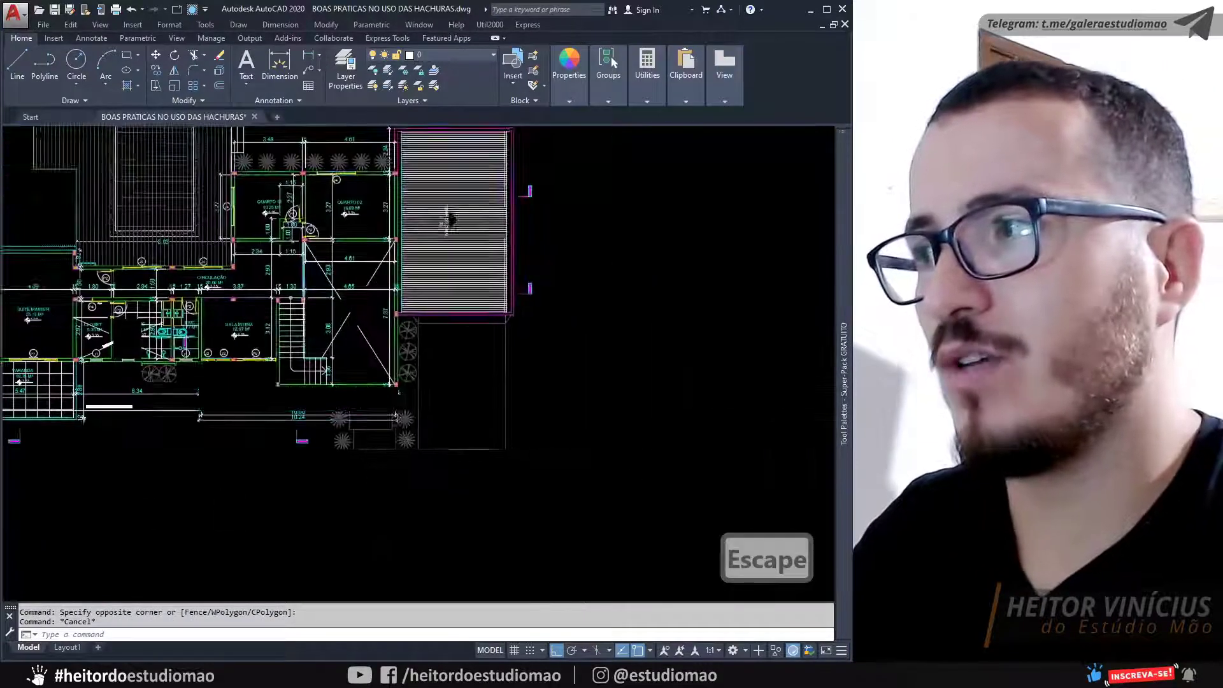
pyautogui.scroll(2, 445, 293)
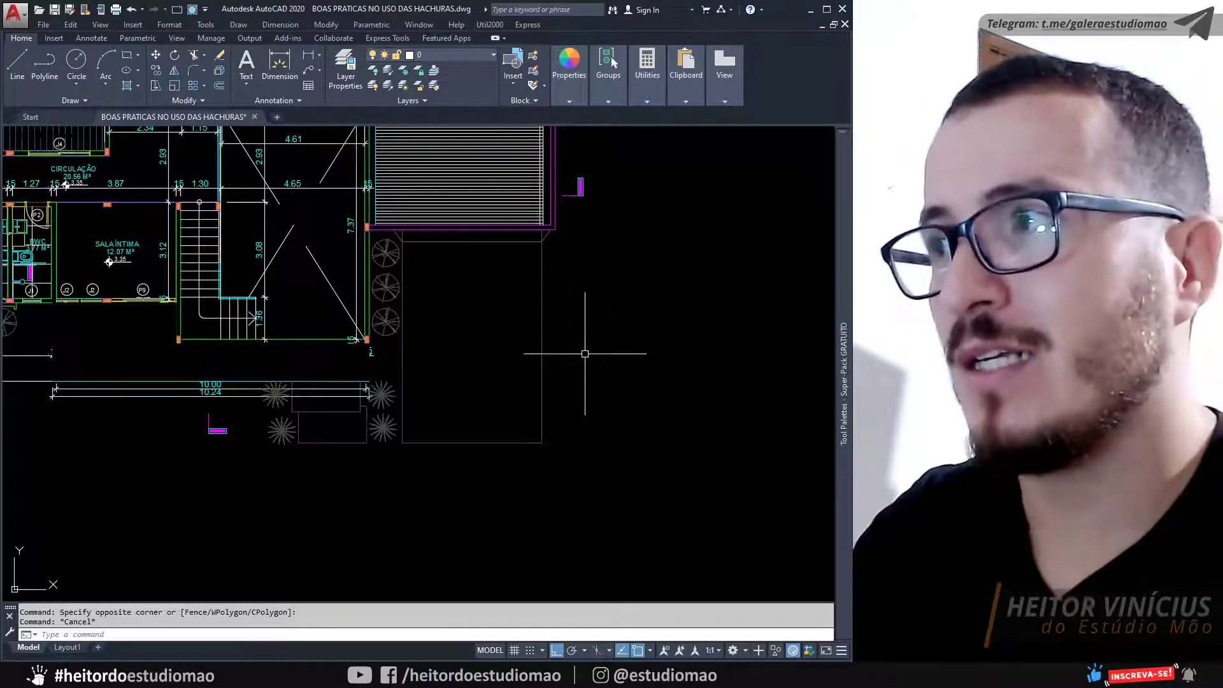
pyautogui.scroll(-3, 583, 349)
pyautogui.scroll(-1, 656, 347)
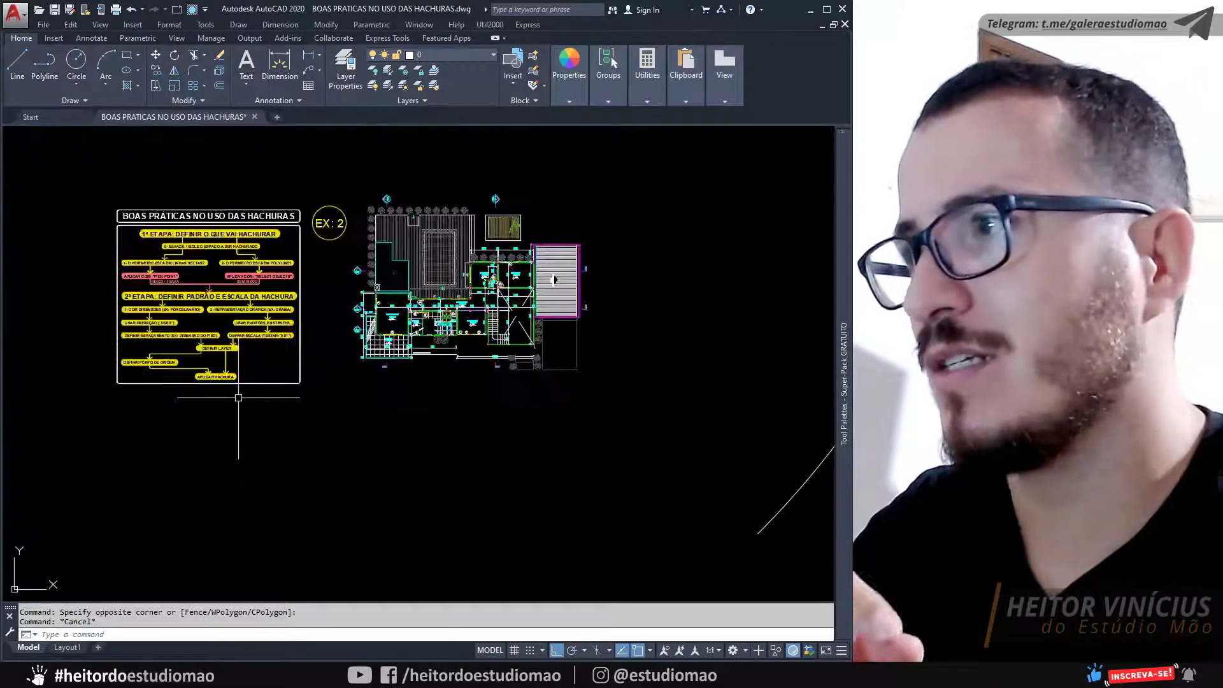
# Step: Examine the flowchart's step 0 on isolating the space to hatch and its question about a polyline perimeter
pyautogui.scroll(6, 180, 238)
pyautogui.click(85, 249)
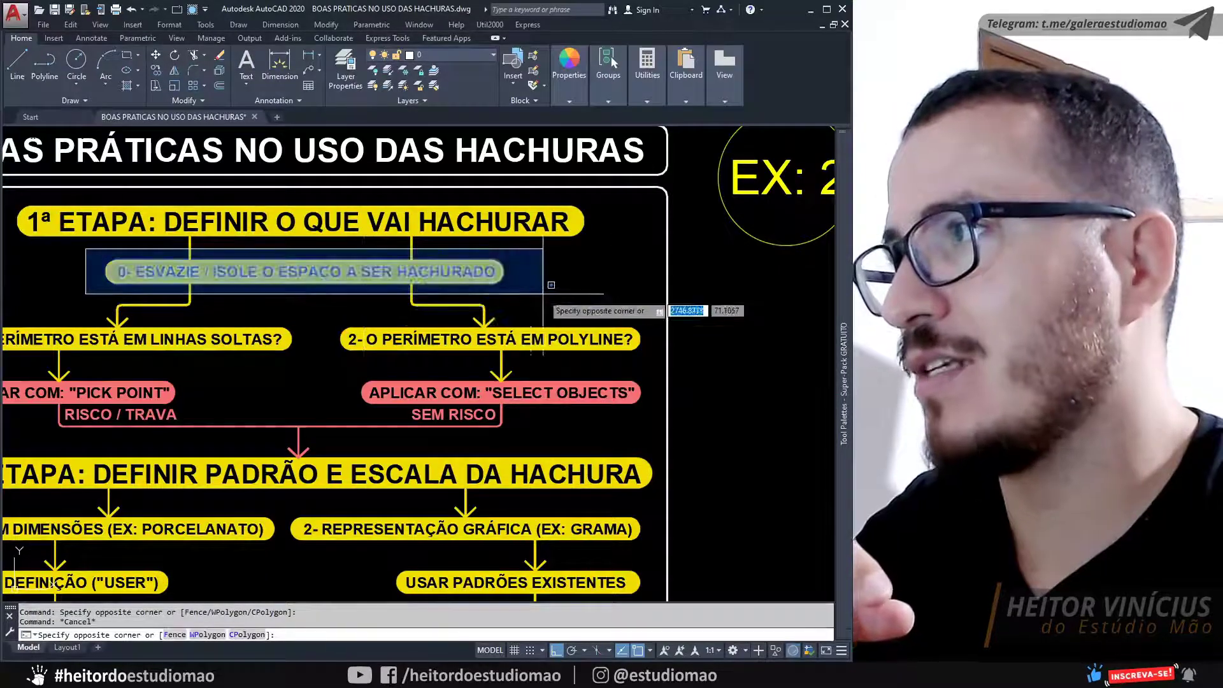
pyautogui.press('Escape')
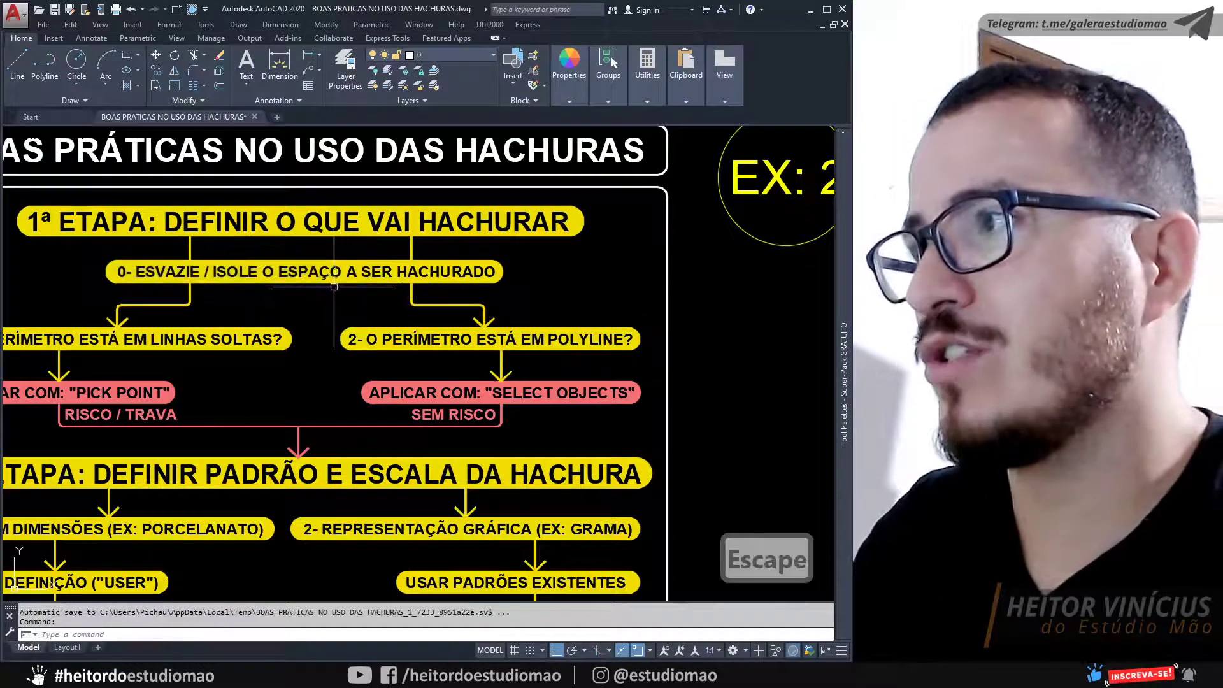
pyautogui.scroll(-4, 330, 289)
pyautogui.press('Escape')
pyautogui.moveTo(662, 516); pyautogui.dragTo(446, 446, button='middle')
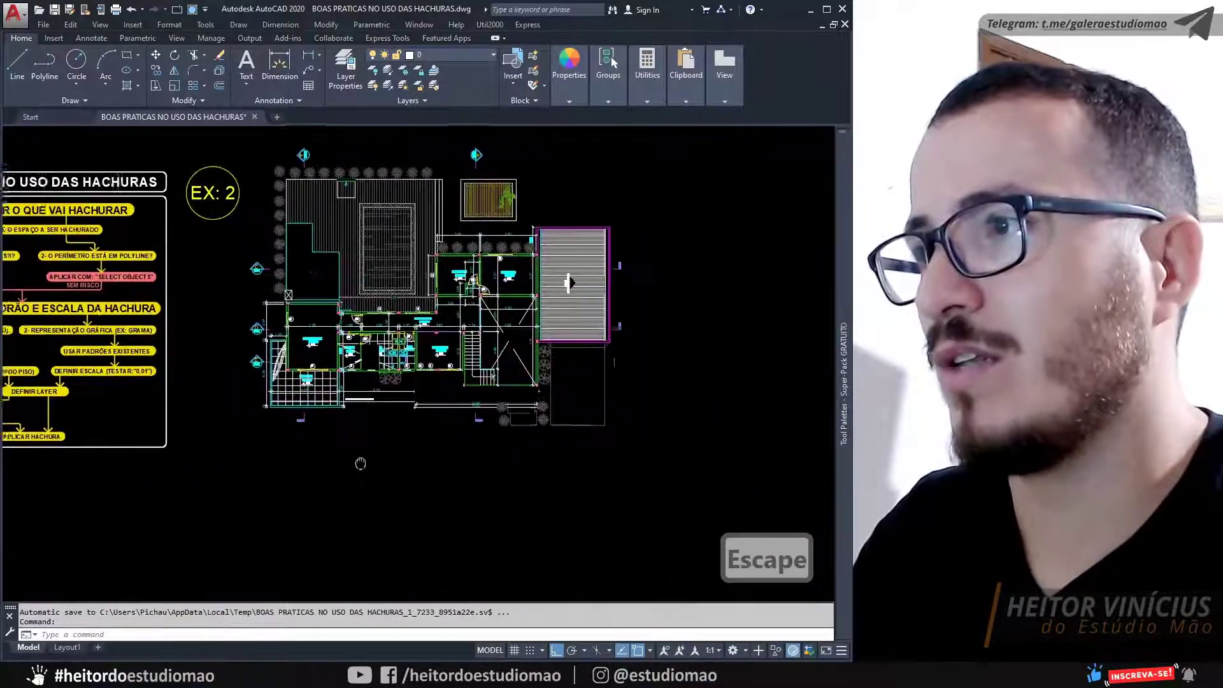
pyautogui.scroll(4, 466, 415)
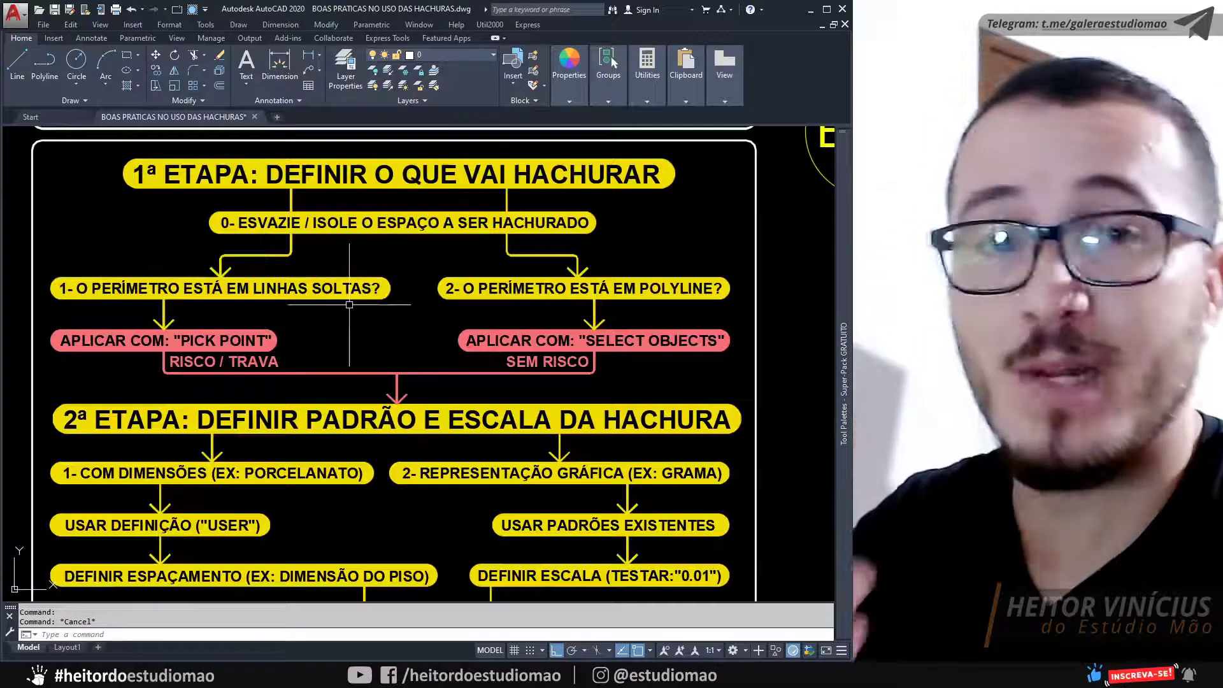
pyautogui.moveTo(437, 325); pyautogui.dragTo(307, 242, button='middle')
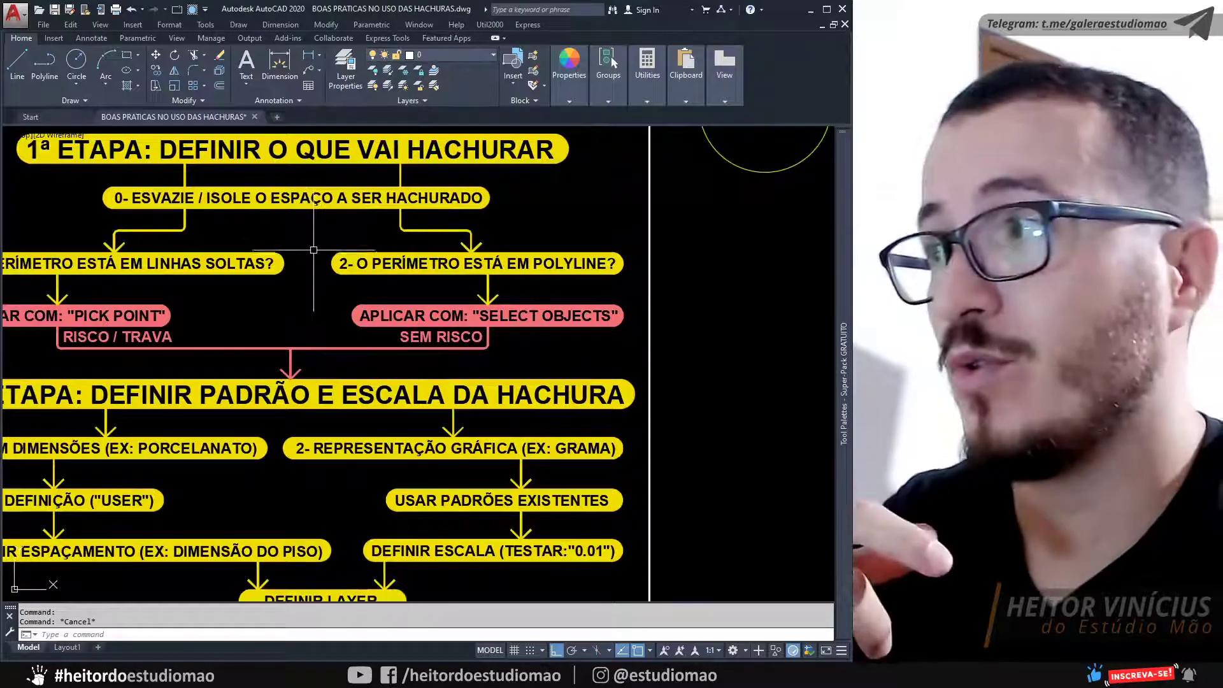
pyautogui.click(313, 249)
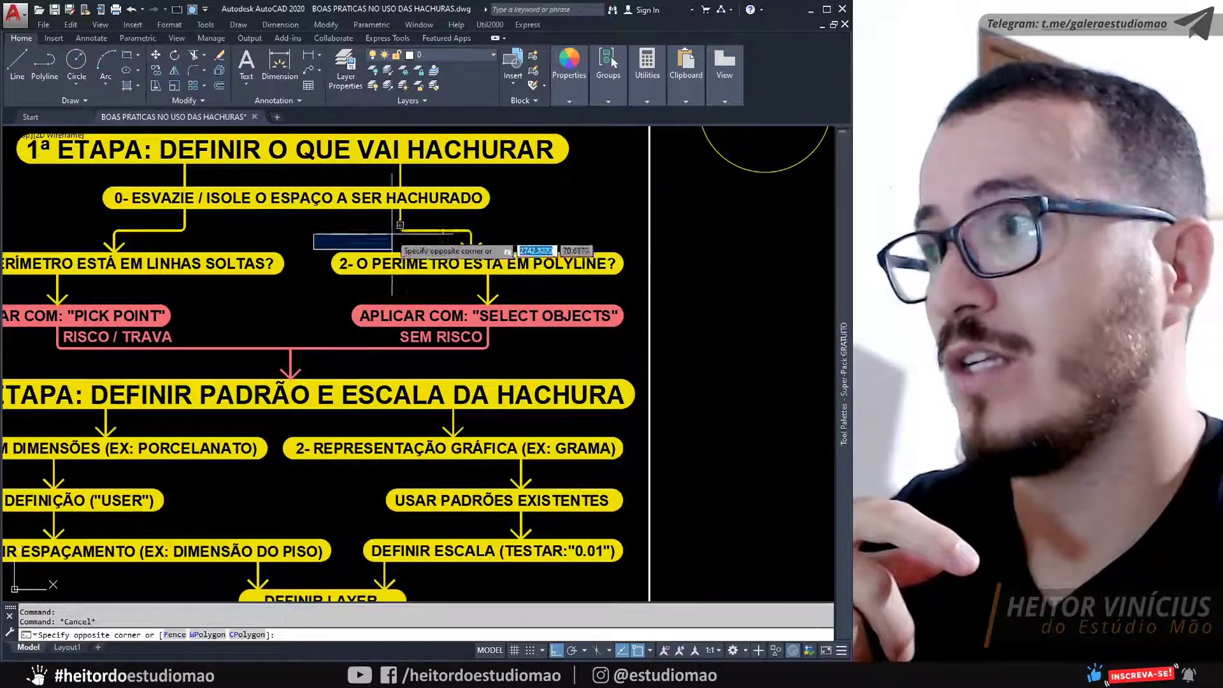
pyautogui.click(595, 210)
pyautogui.moveTo(709, 293); pyautogui.dragTo(650, 295, button='middle')
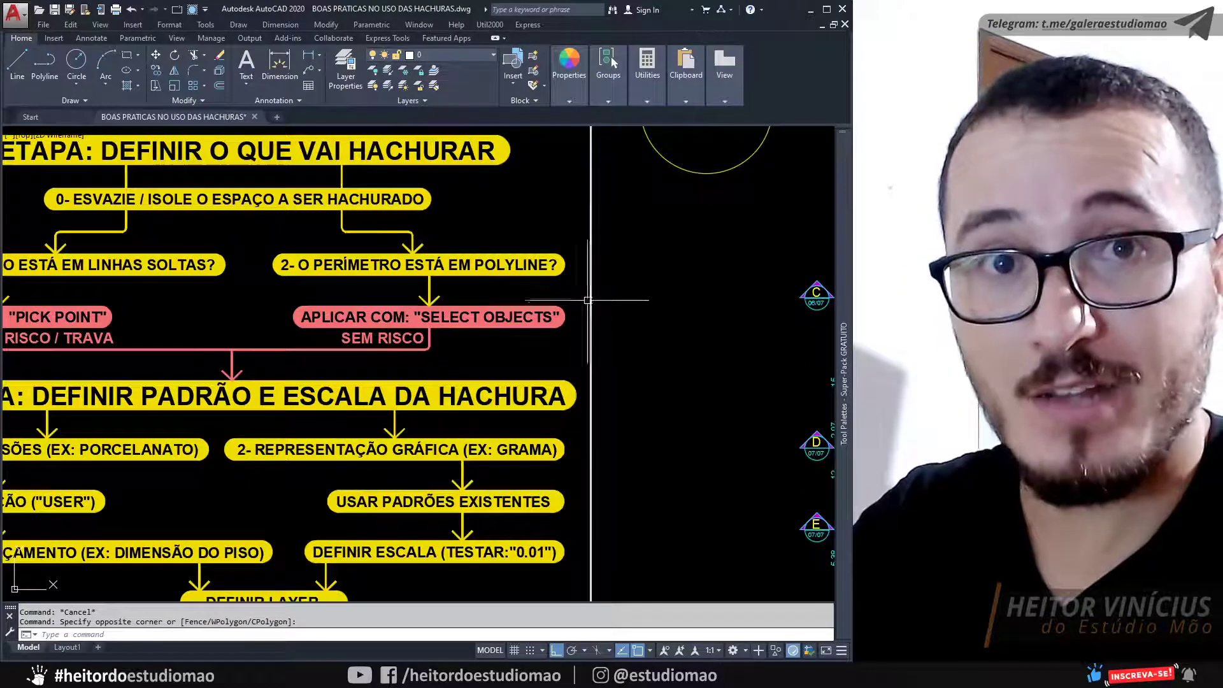
# Step: Check whether the perimeter of the empty rectangle below the striped roof is a single polyline
pyautogui.scroll(-2, 588, 300)
pyautogui.scroll(-3, 197, 293)
pyautogui.scroll(4, 536, 296)
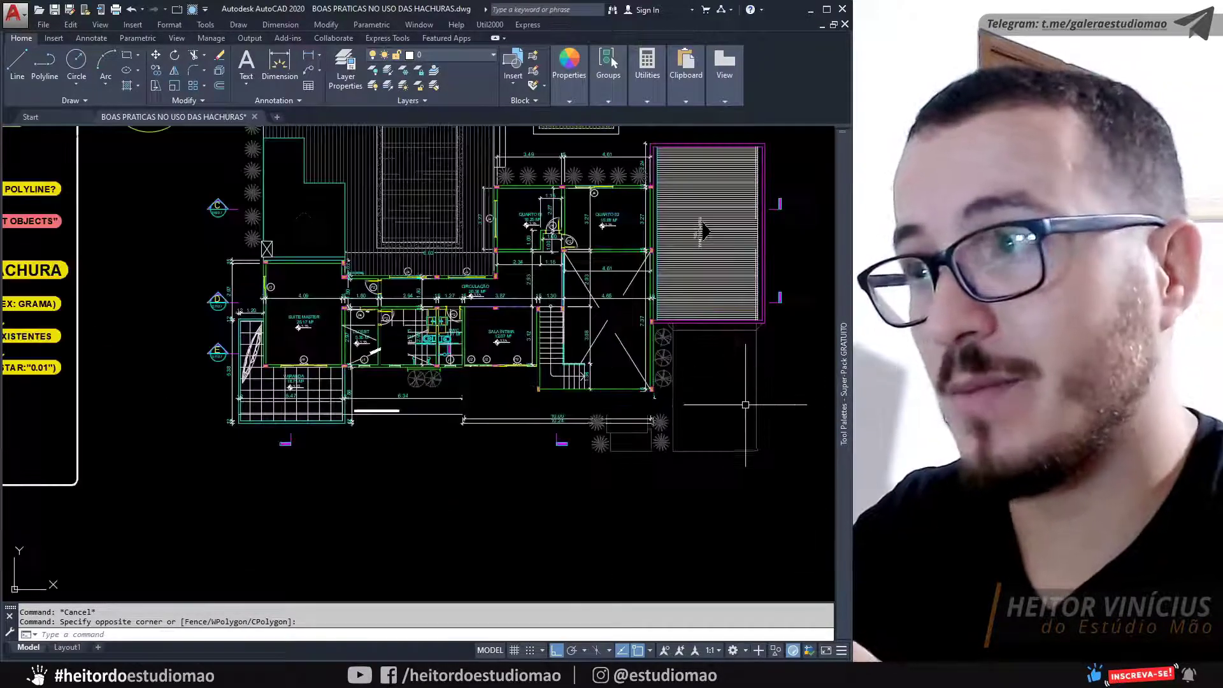
pyautogui.click(756, 390)
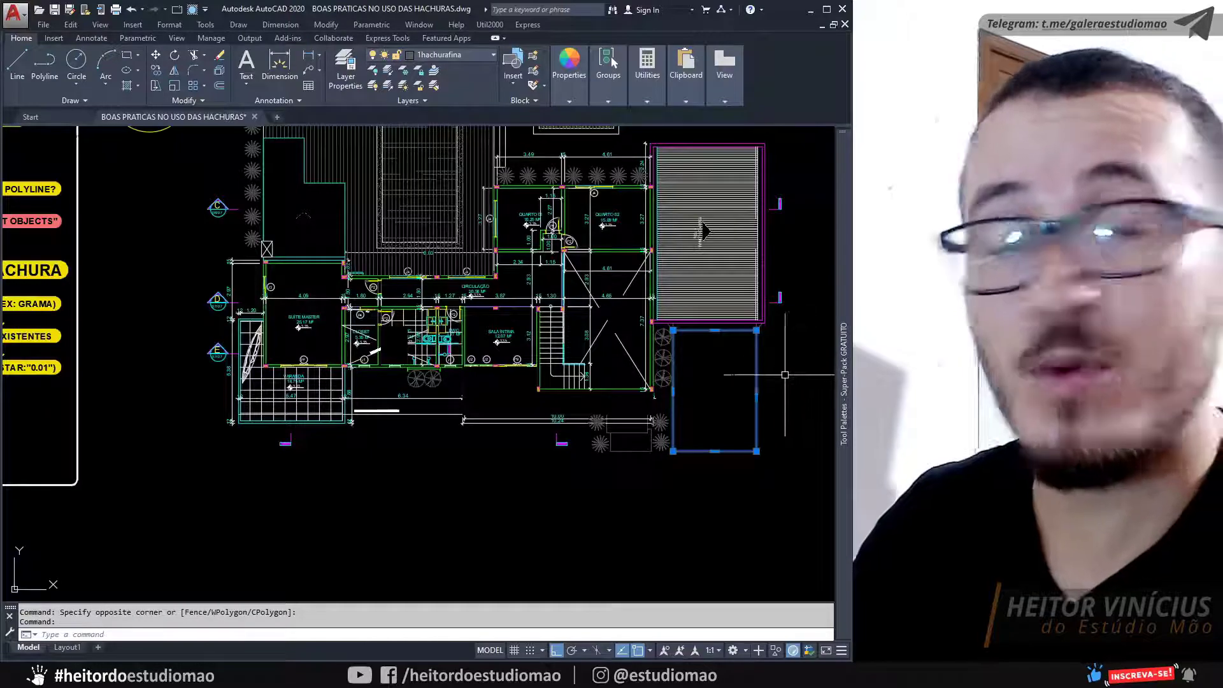
pyautogui.press('Escape')
# Step: Examine the flowchart's "SELECT OBJECTS" branch and the second stage's guidance on graphic patterns, scale and layer
pyautogui.scroll(5, 260, 293)
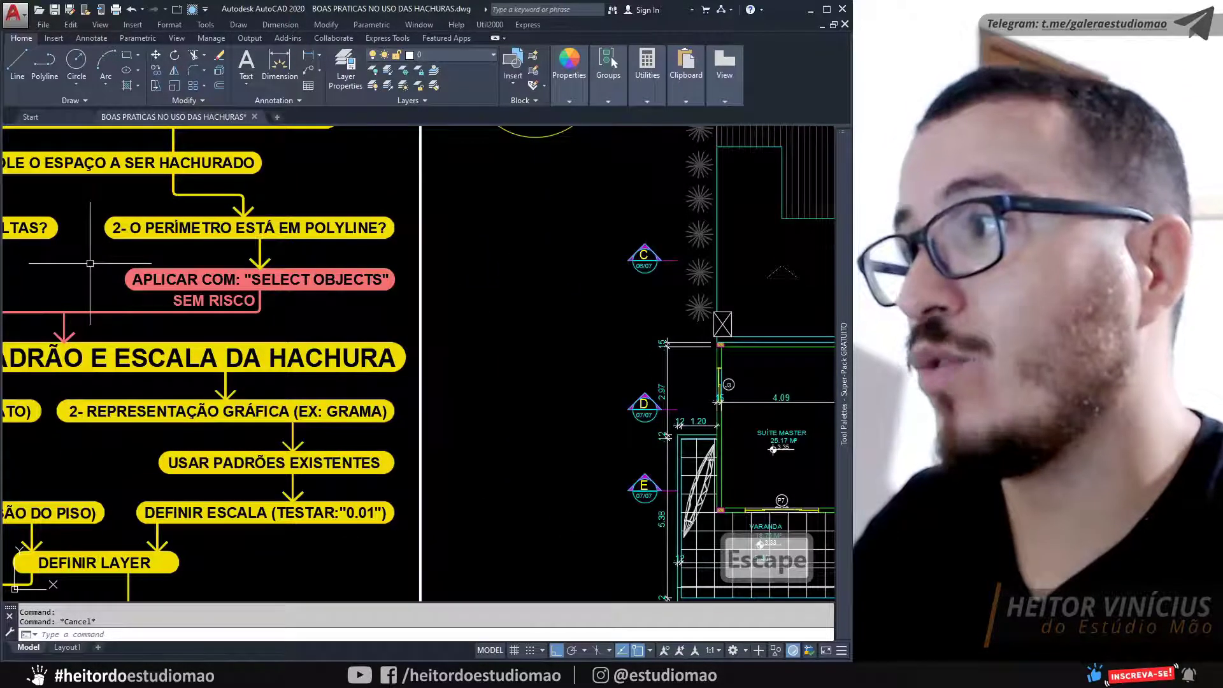
pyautogui.click(163, 290)
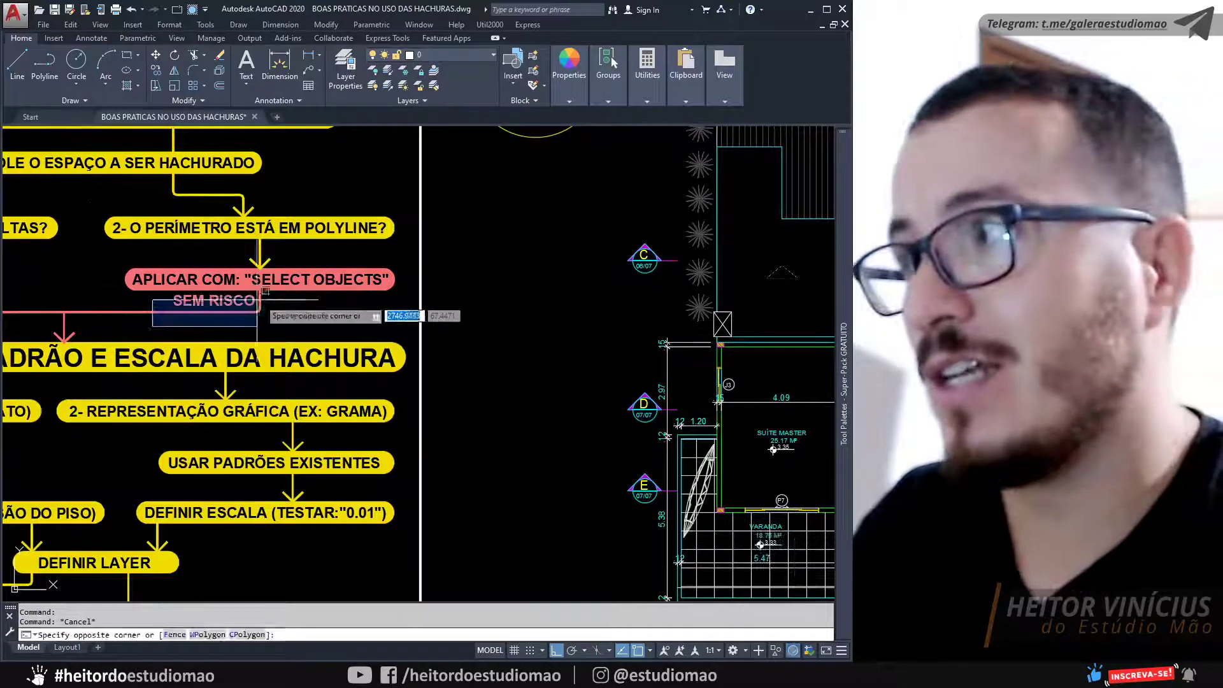
pyautogui.press('Escape')
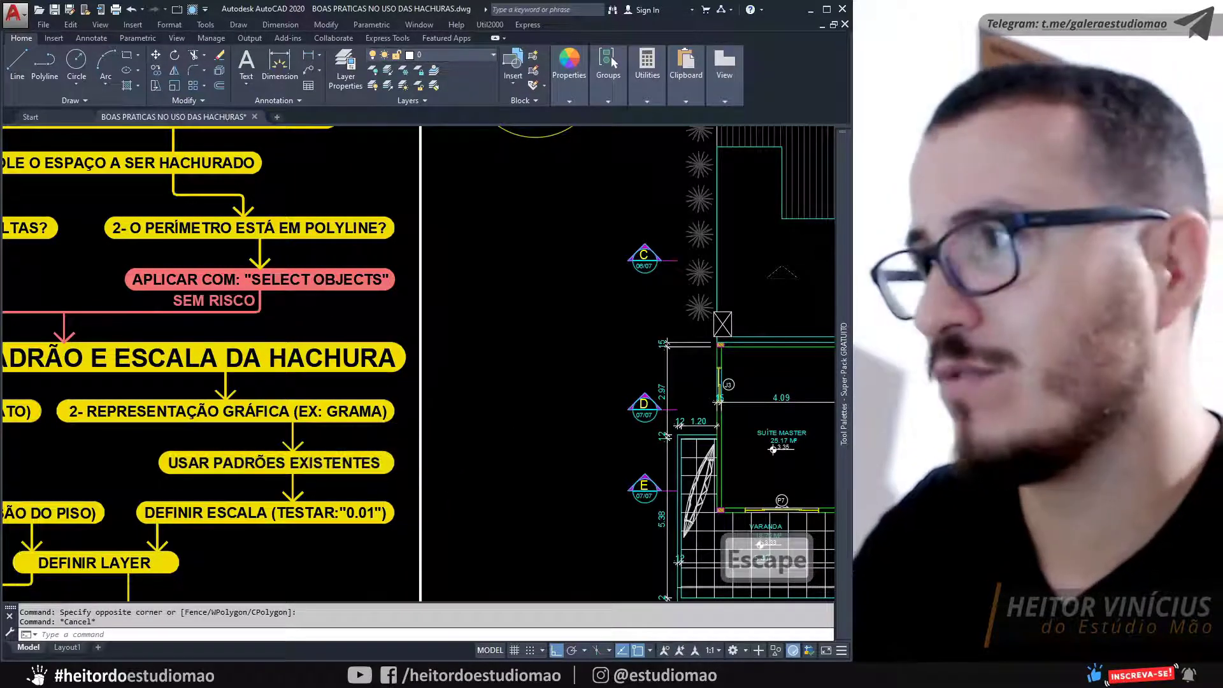
pyautogui.scroll(3, 420, 281)
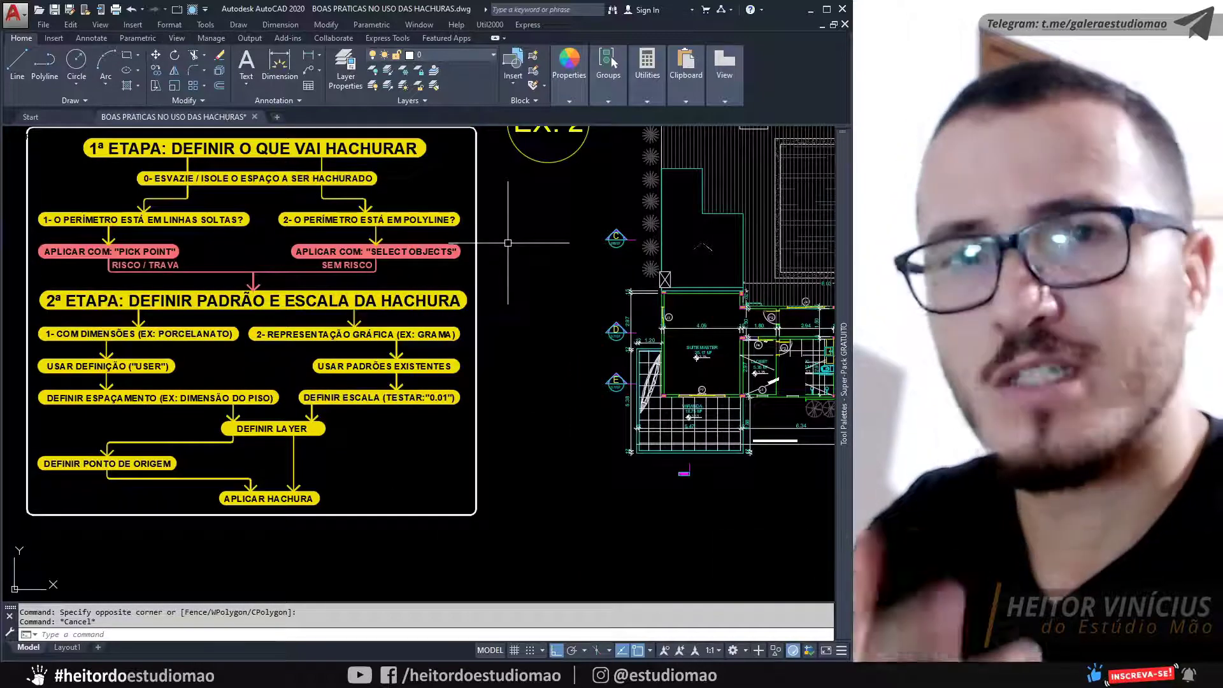
pyautogui.click(14, 279)
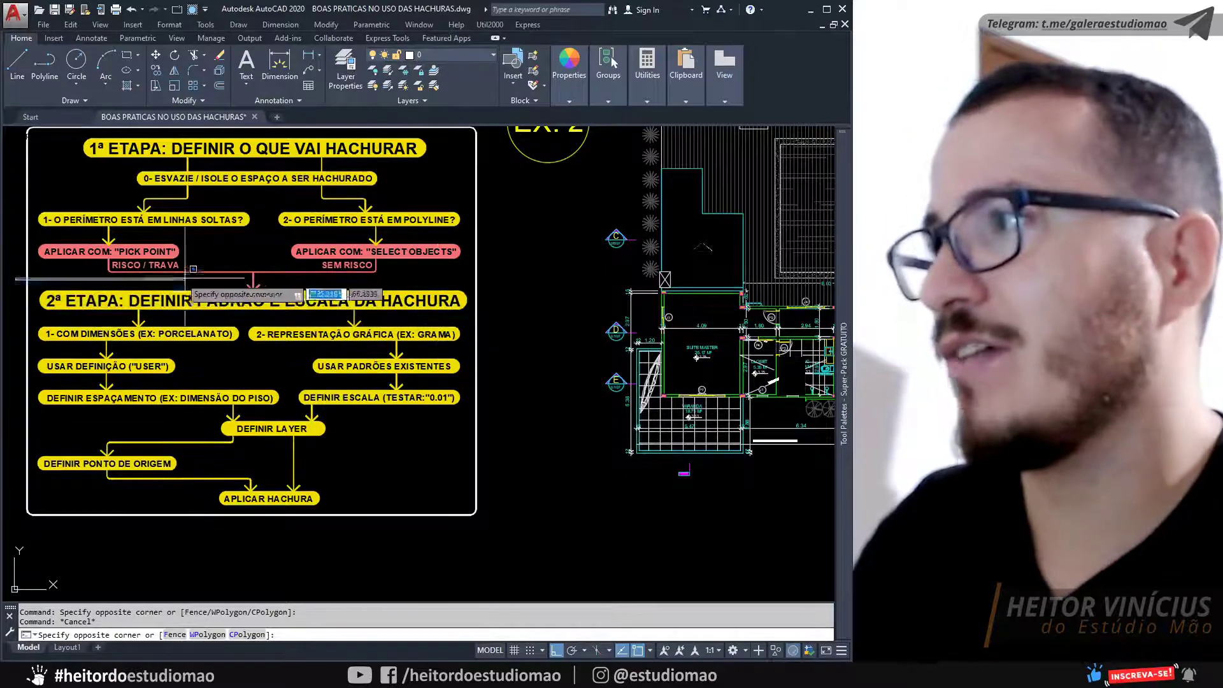
pyautogui.press('Escape')
pyautogui.scroll(3, 269, 323)
pyautogui.moveTo(349, 314)
pyautogui.mouseDown(button='middle')
pyautogui.moveTo(417, 235)
pyautogui.moveTo(481, 229)
pyautogui.moveTo(446, 217)
pyautogui.mouseUp(button='middle')
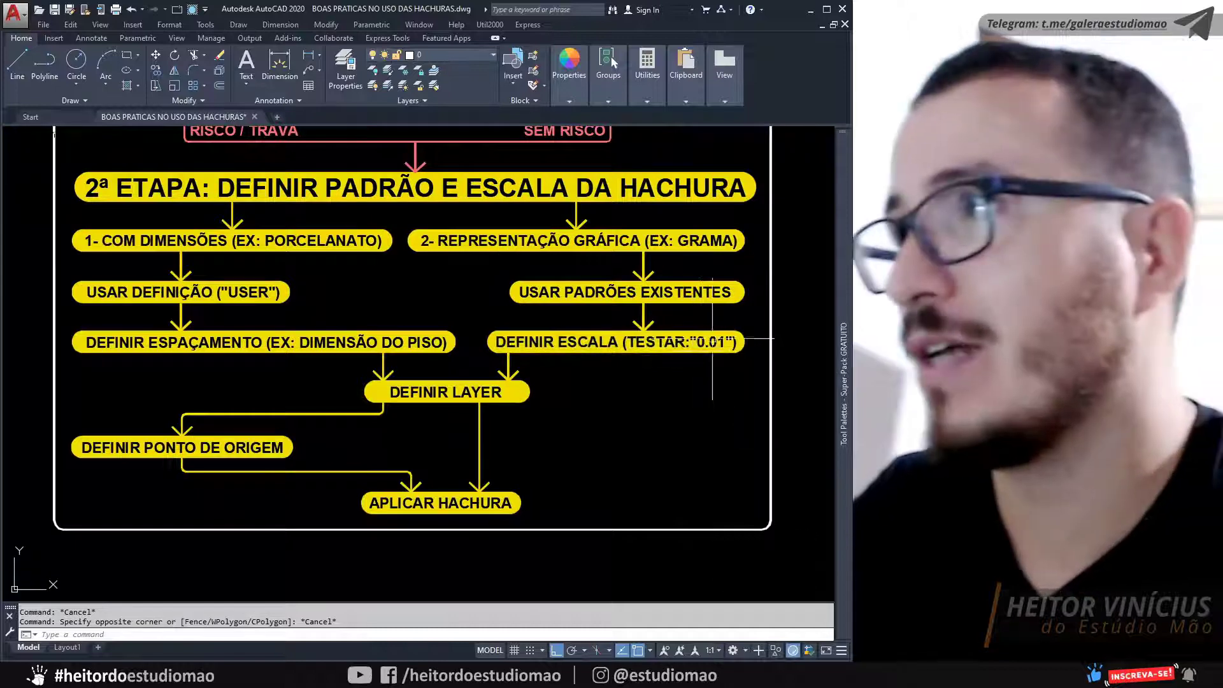
# Step: Start a hatch that takes its boundary from selected objects
pyautogui.write('h')
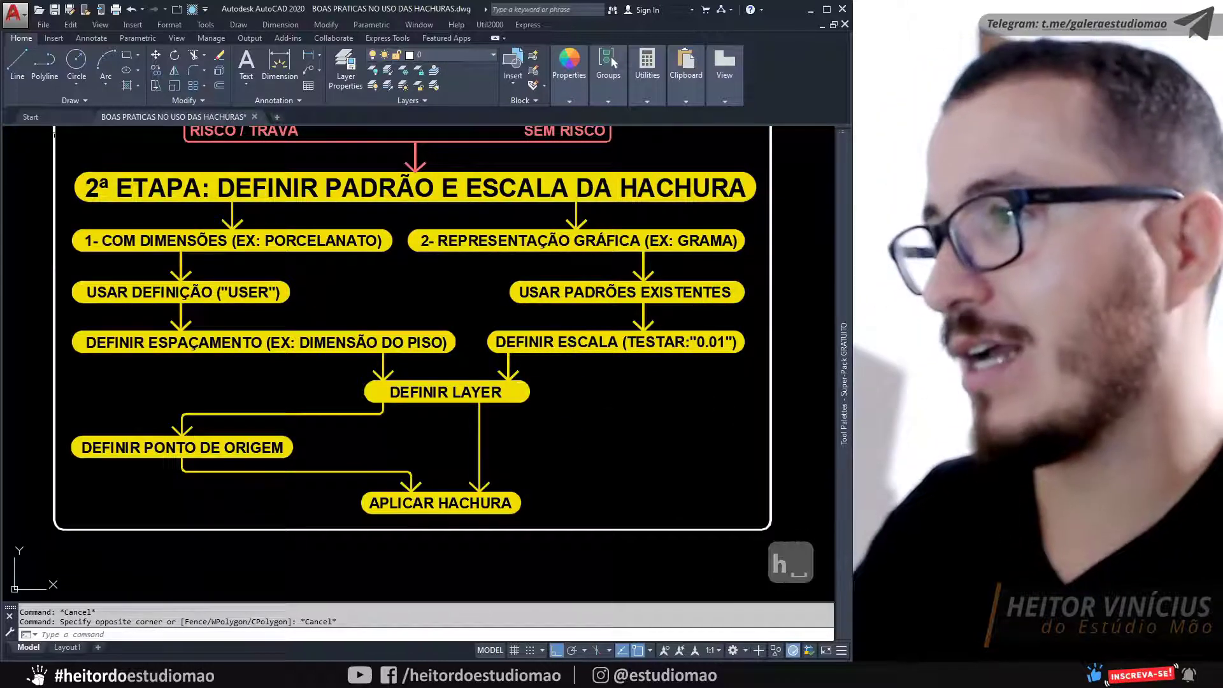
pyautogui.press('space')
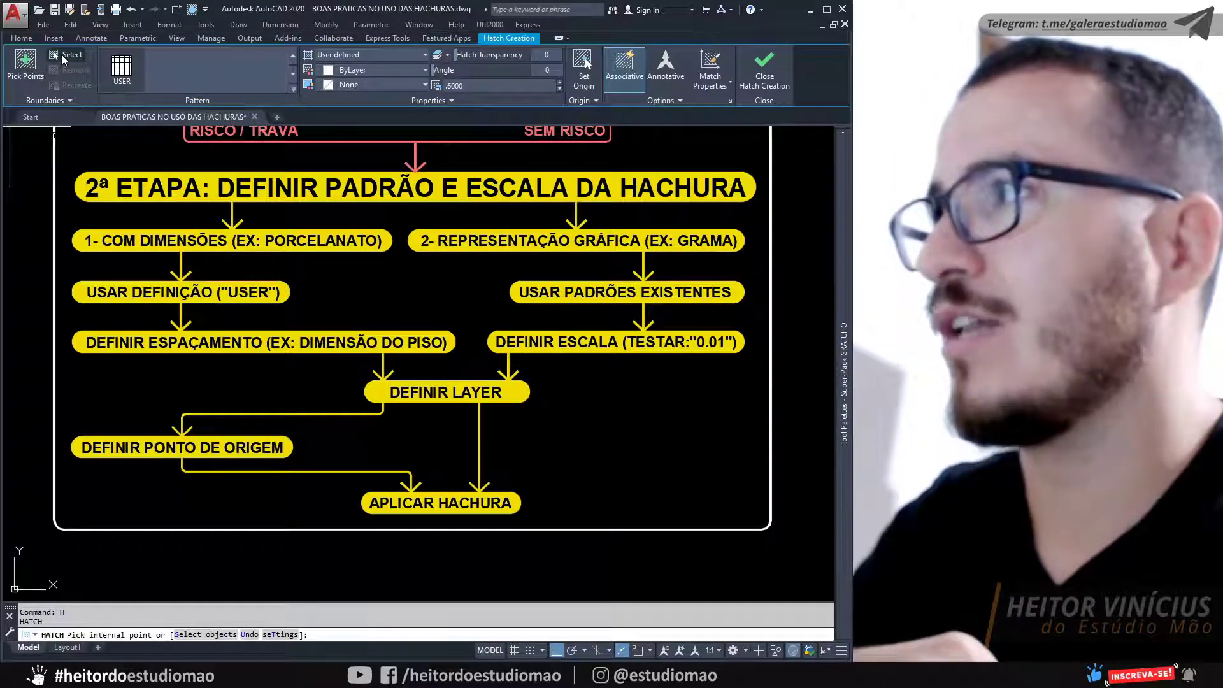
pyautogui.click(69, 58)
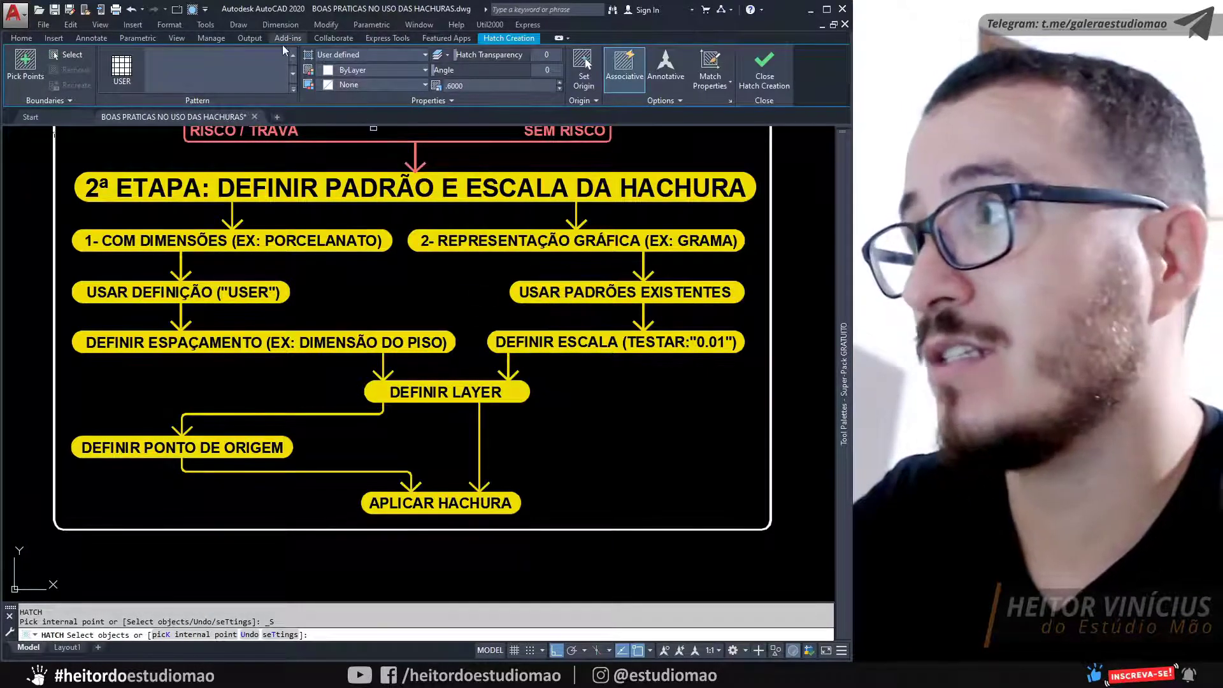
# Step: Browse the predefined hatch patterns and choose AR-HBONE
pyautogui.click(293, 89)
pyautogui.scroll(-1, 296, 110)
pyautogui.moveTo(295, 110); pyautogui.dragTo(295, 61)
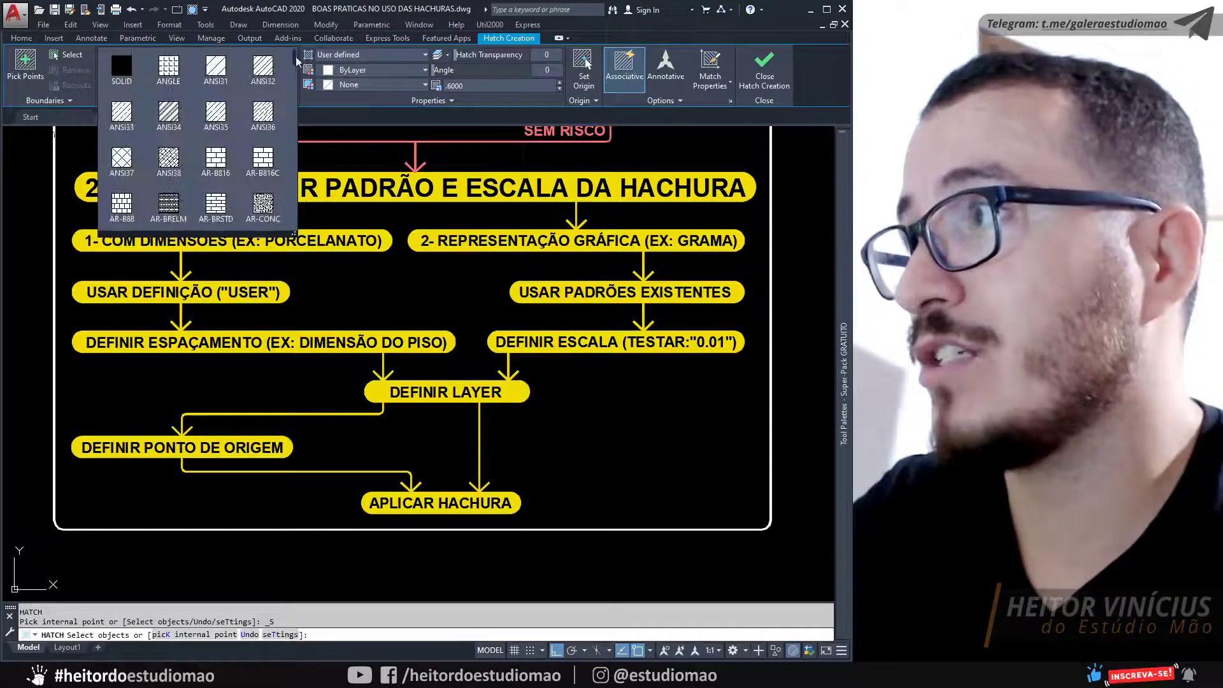
pyautogui.scroll(-1, 264, 137)
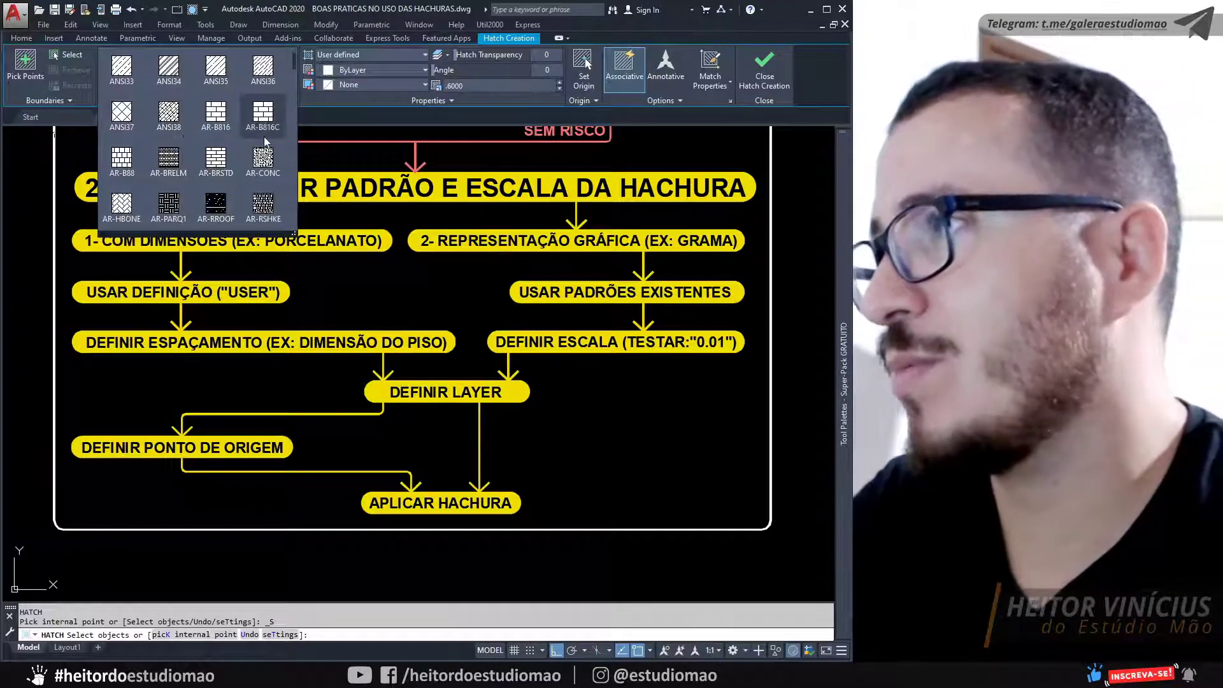
pyautogui.scroll(-5, 276, 122)
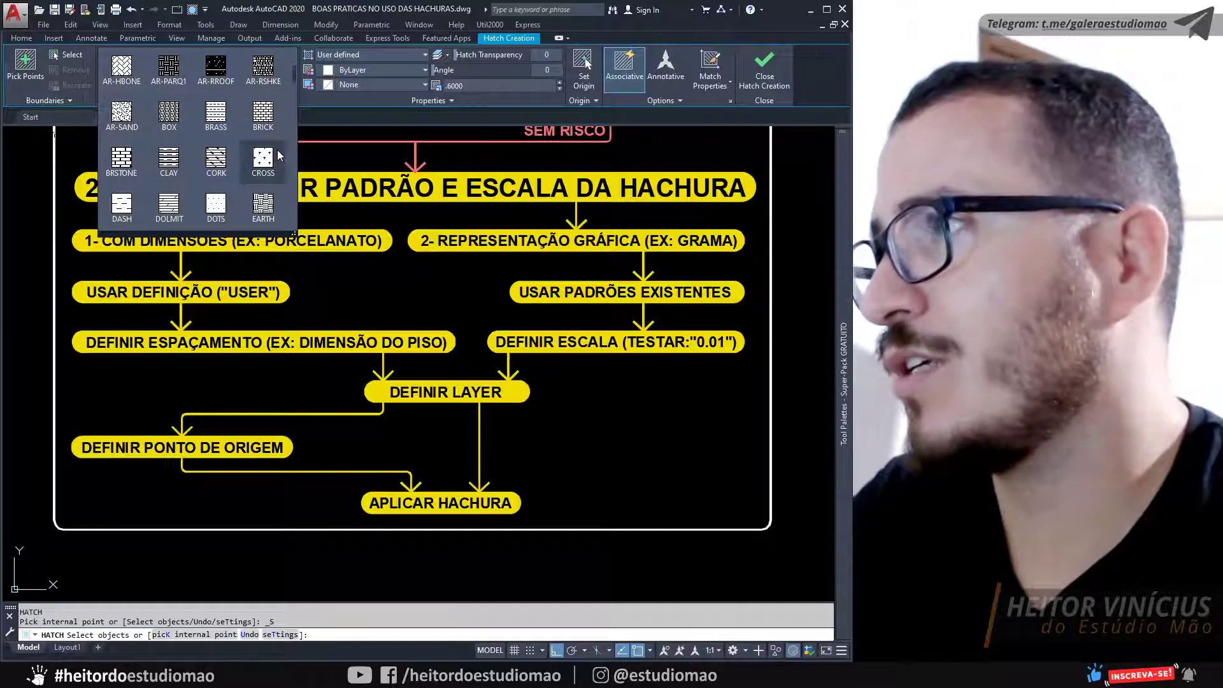
pyautogui.scroll(-3, 278, 151)
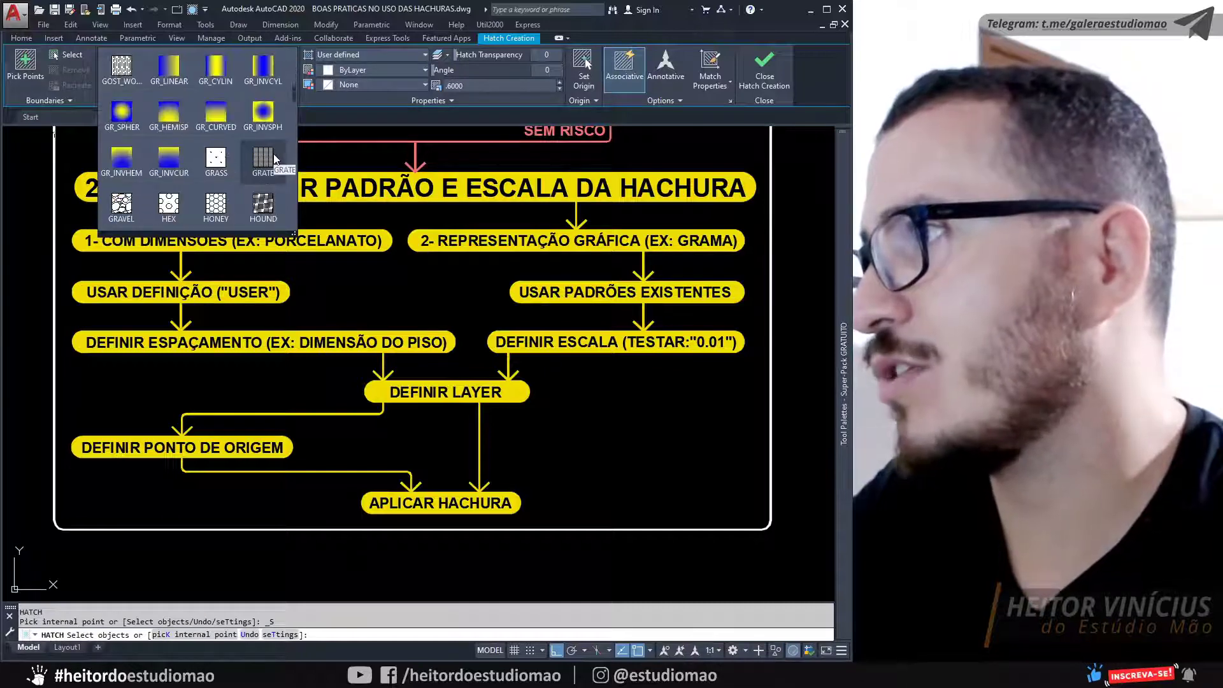
pyautogui.scroll(7, 276, 159)
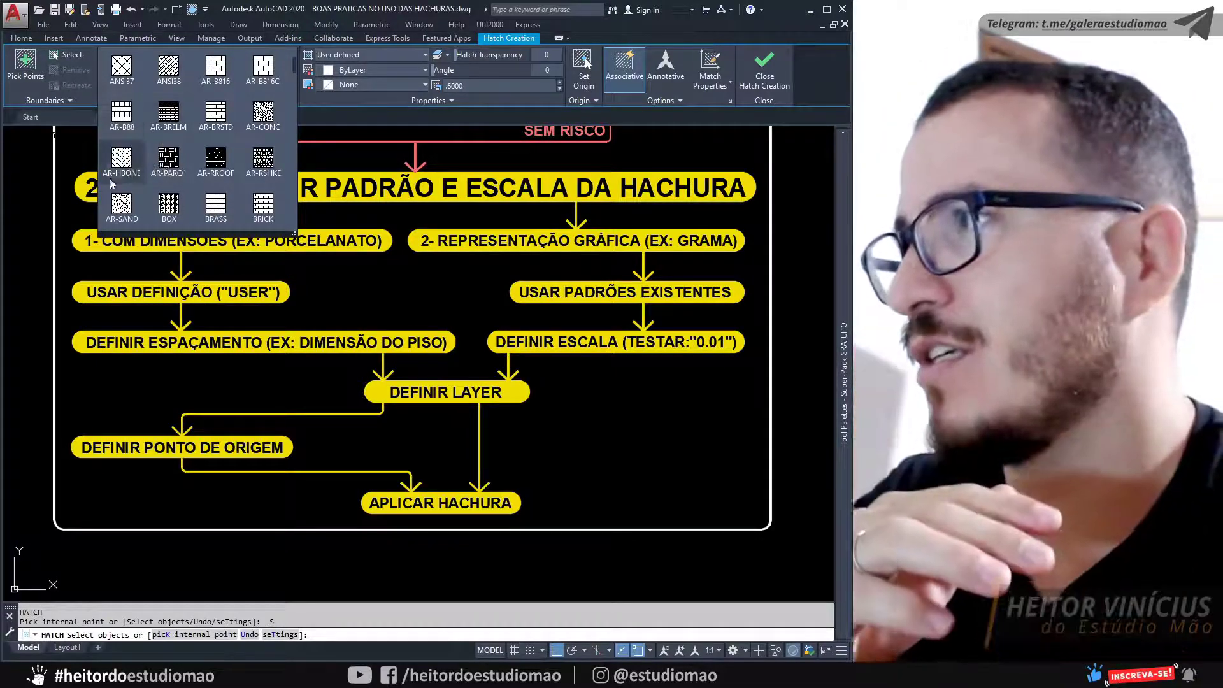
pyautogui.click(112, 181)
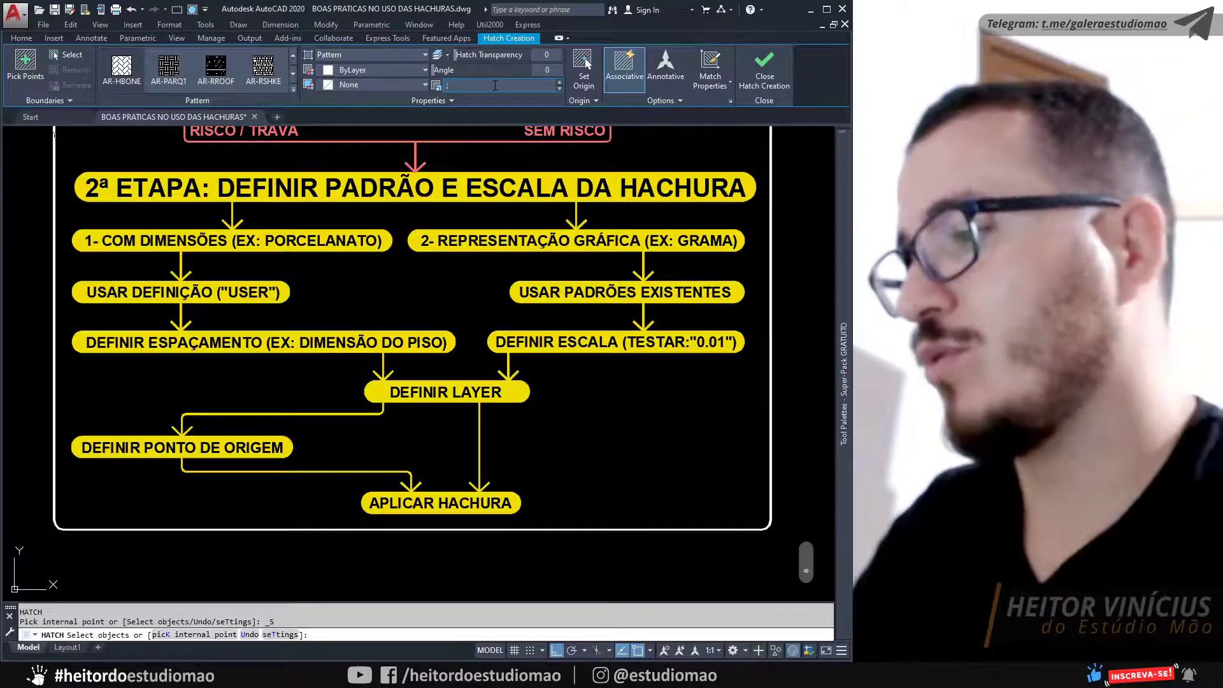
# Step: Set the hatch scale to 0.01 and check the layer assigned to the hatch
pyautogui.press('Return')
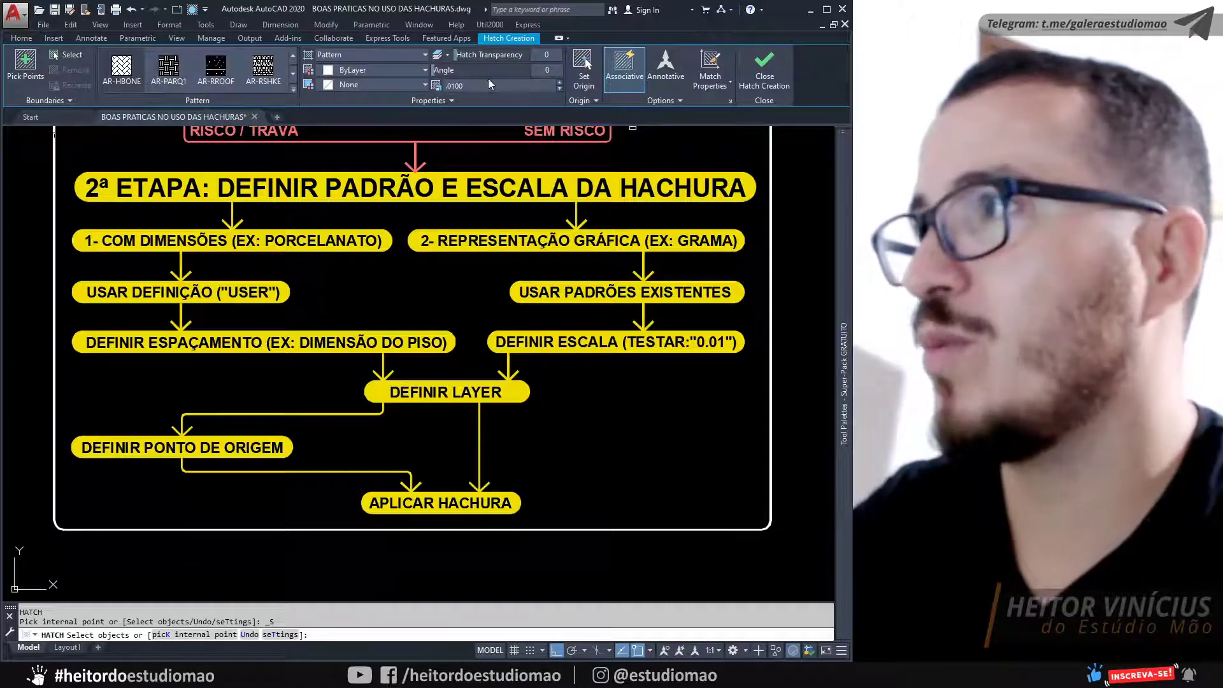
pyautogui.click(448, 101)
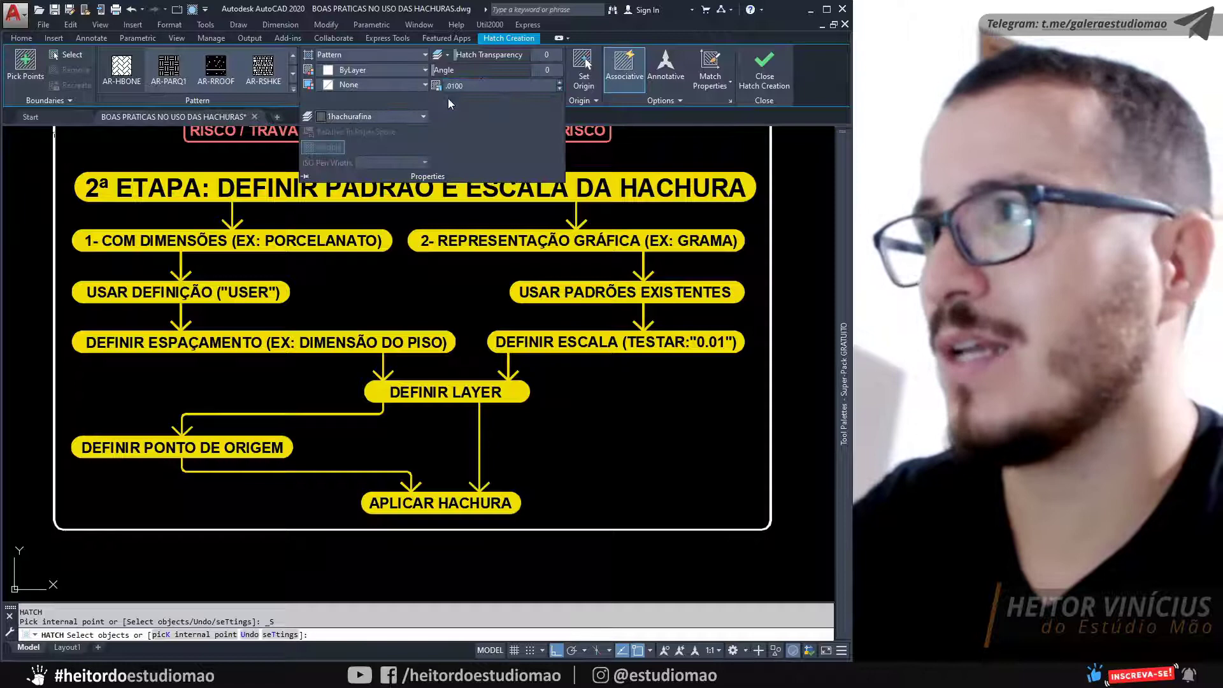
pyautogui.click(421, 117)
pyautogui.click(421, 117)
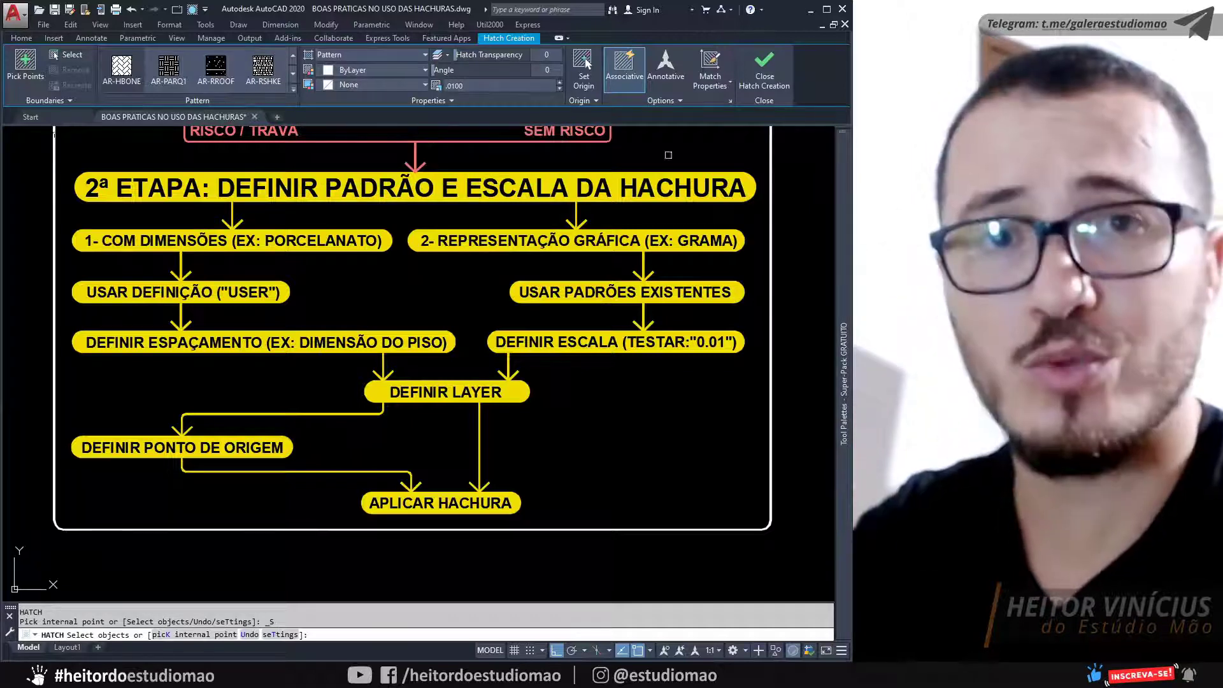
# Step: Apply the prepared AR-HBONE hatch to the EX: 2 plan's empty rectangle below the roof by selecting its polyline as the boundary
pyautogui.moveTo(669, 155); pyautogui.dragTo(502, 165, button='middle')
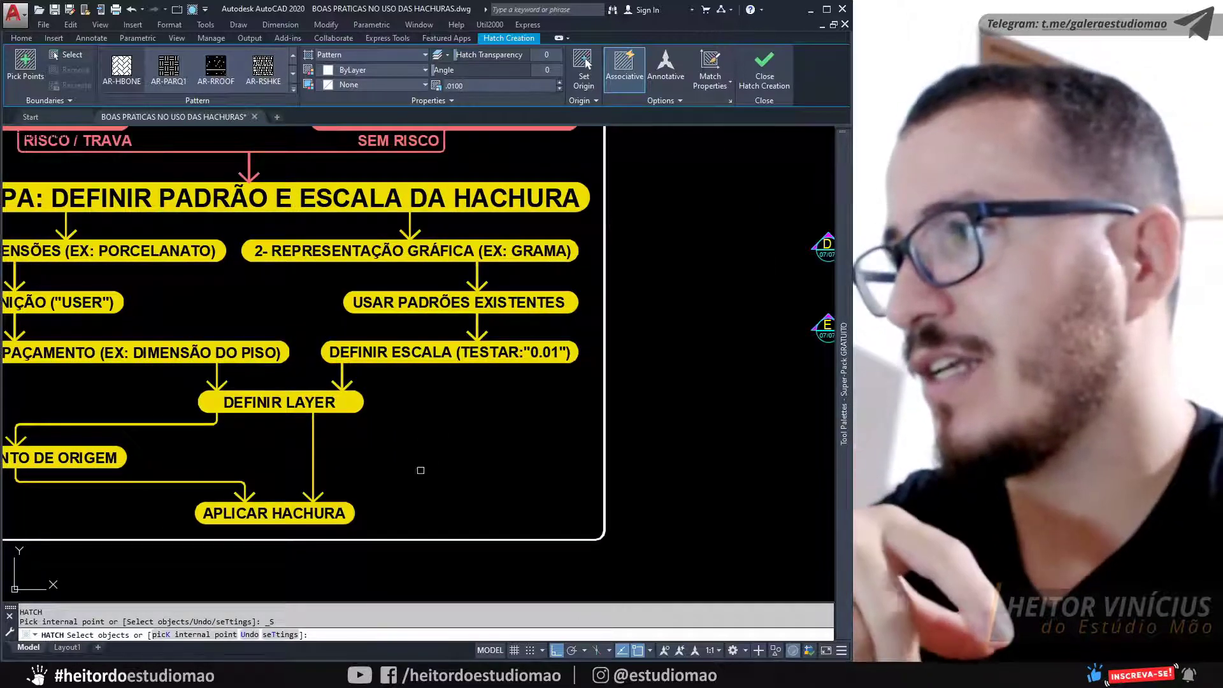
pyautogui.moveTo(421, 470); pyautogui.dragTo(437, 396, button='middle')
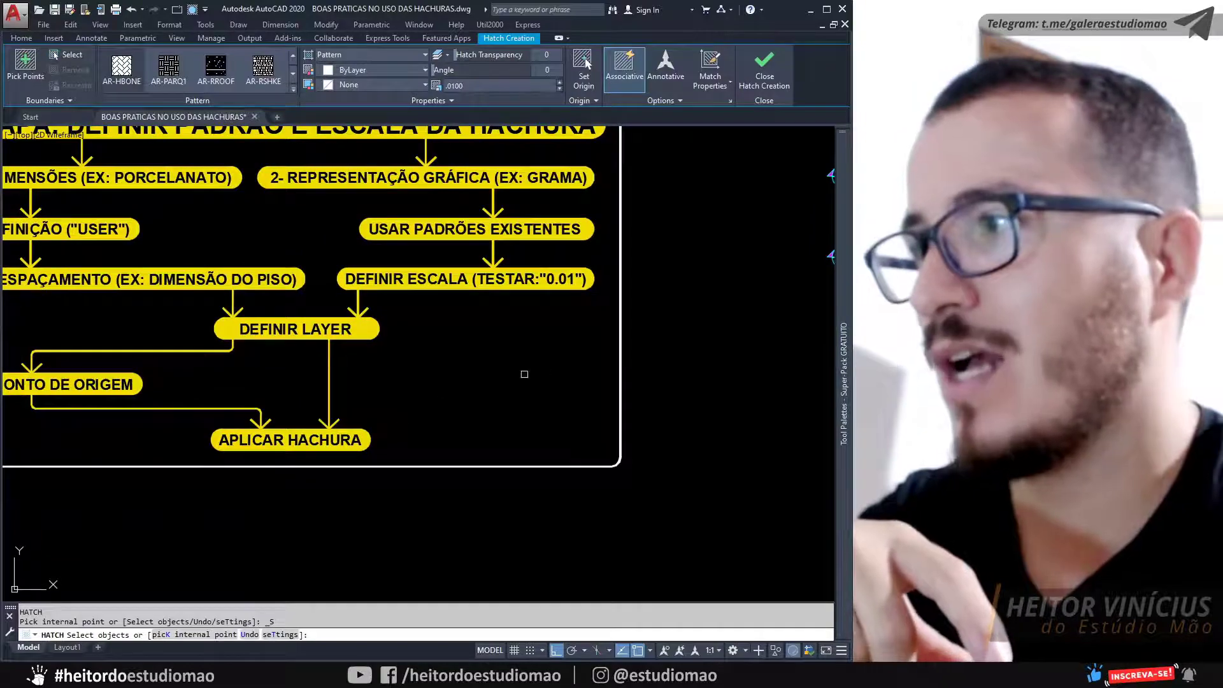
pyautogui.moveTo(729, 383); pyautogui.dragTo(289, 376, button='middle')
pyautogui.moveTo(574, 484); pyautogui.dragTo(103, 486, button='middle')
pyautogui.scroll(2, 685, 326)
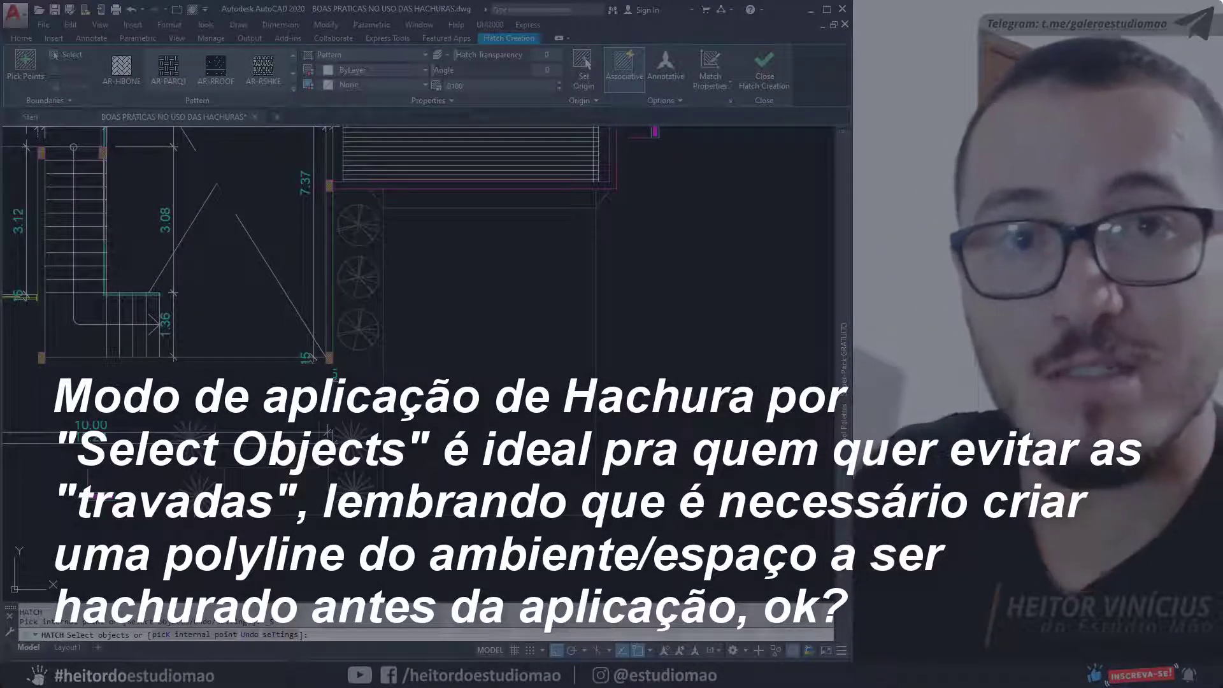
pyautogui.scroll(-2, 668, 352)
pyautogui.scroll(-3, 682, 305)
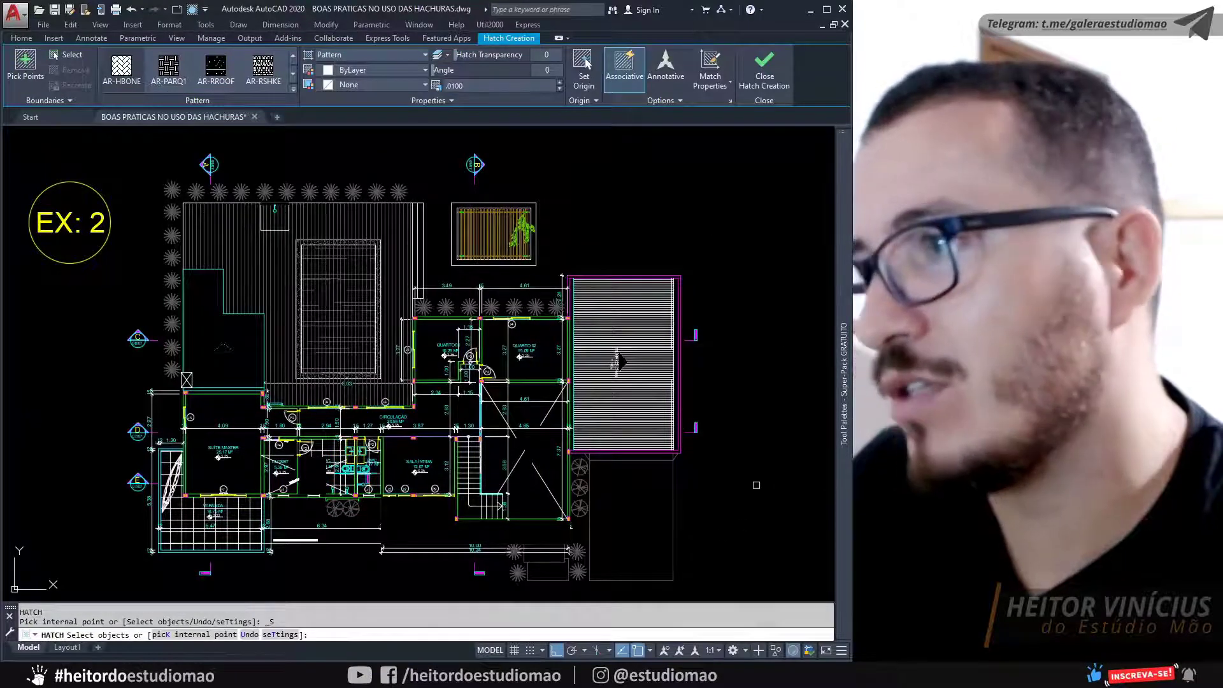
pyautogui.click(673, 523)
pyautogui.press('Return')
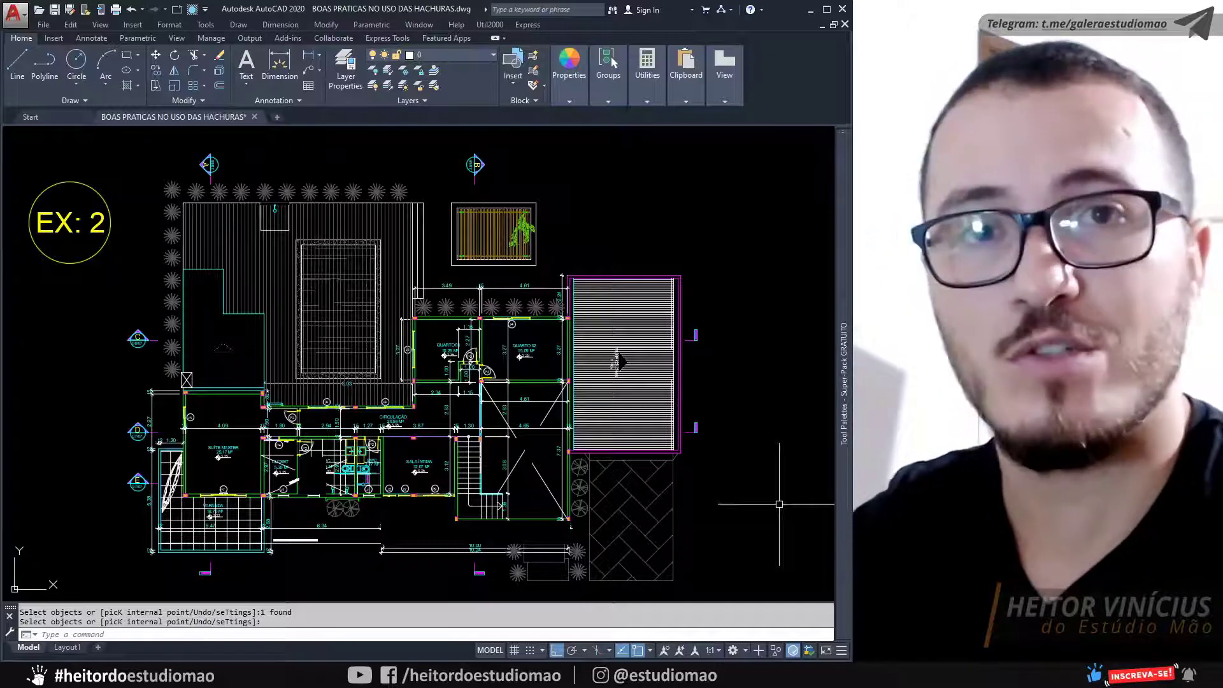
# Step: Draw a 1.80 by 2.97 rectangle along the closet's inner walls, from the lower-right corner to the upper-left corner
pyautogui.scroll(1, 768, 501)
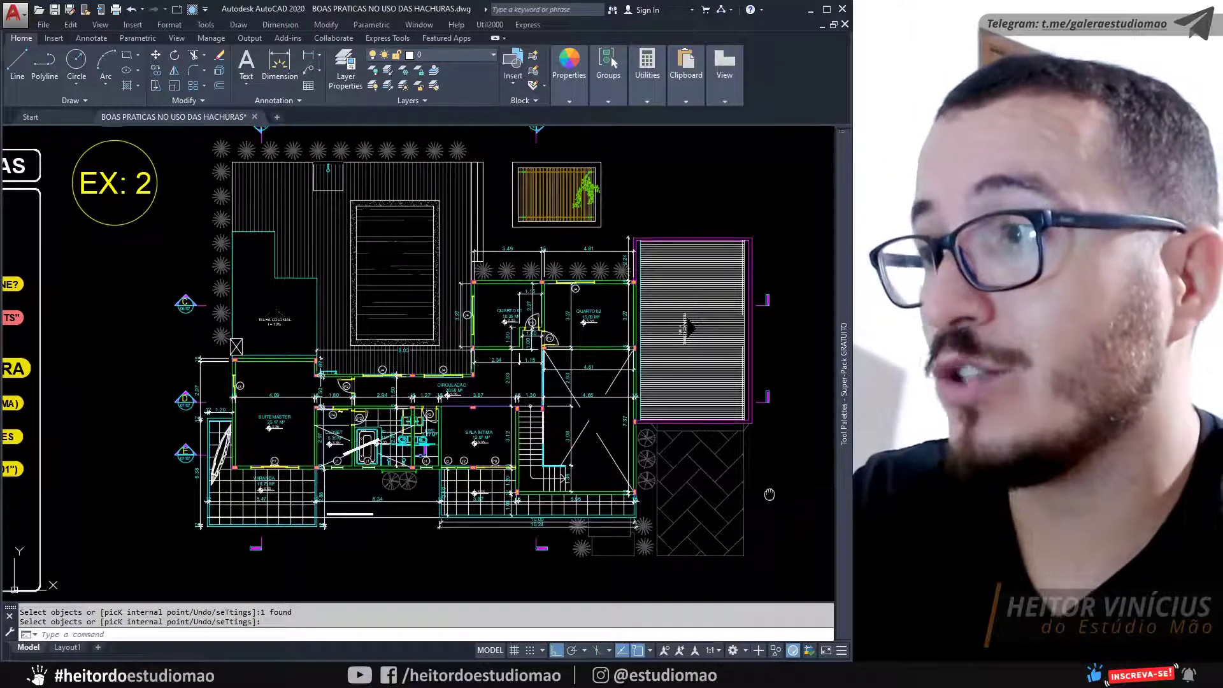
pyautogui.moveTo(800, 454); pyautogui.dragTo(792, 472, button='middle')
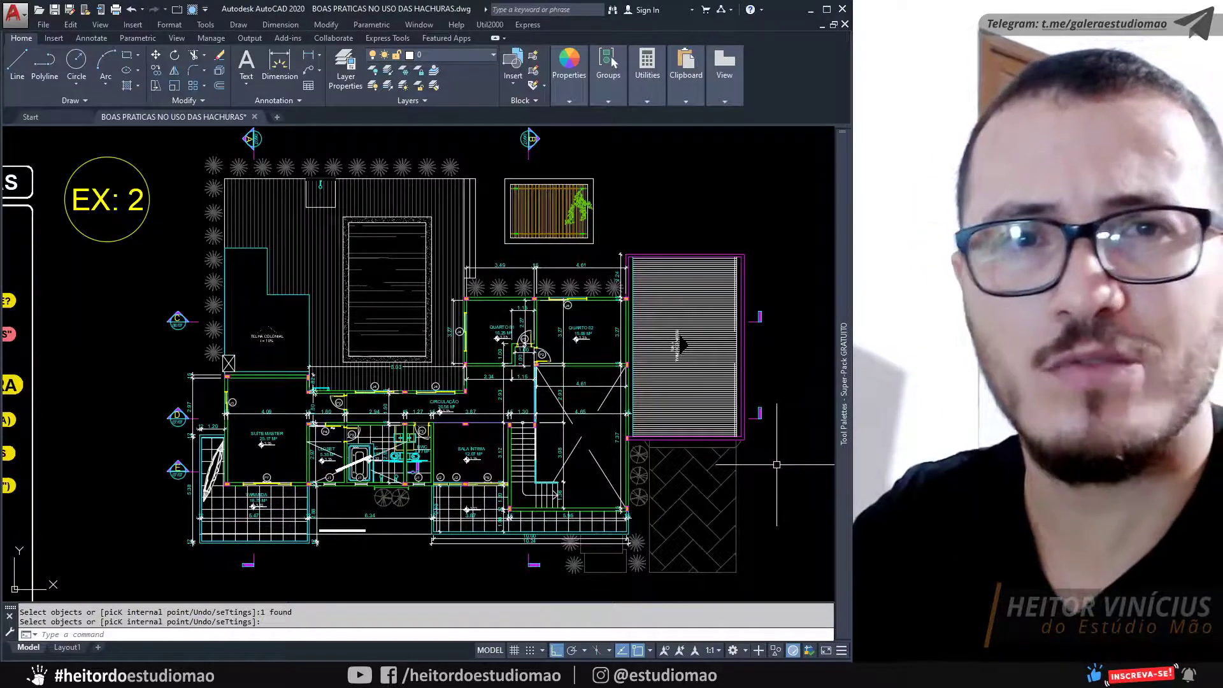
pyautogui.press('Escape')
pyautogui.scroll(5, 296, 486)
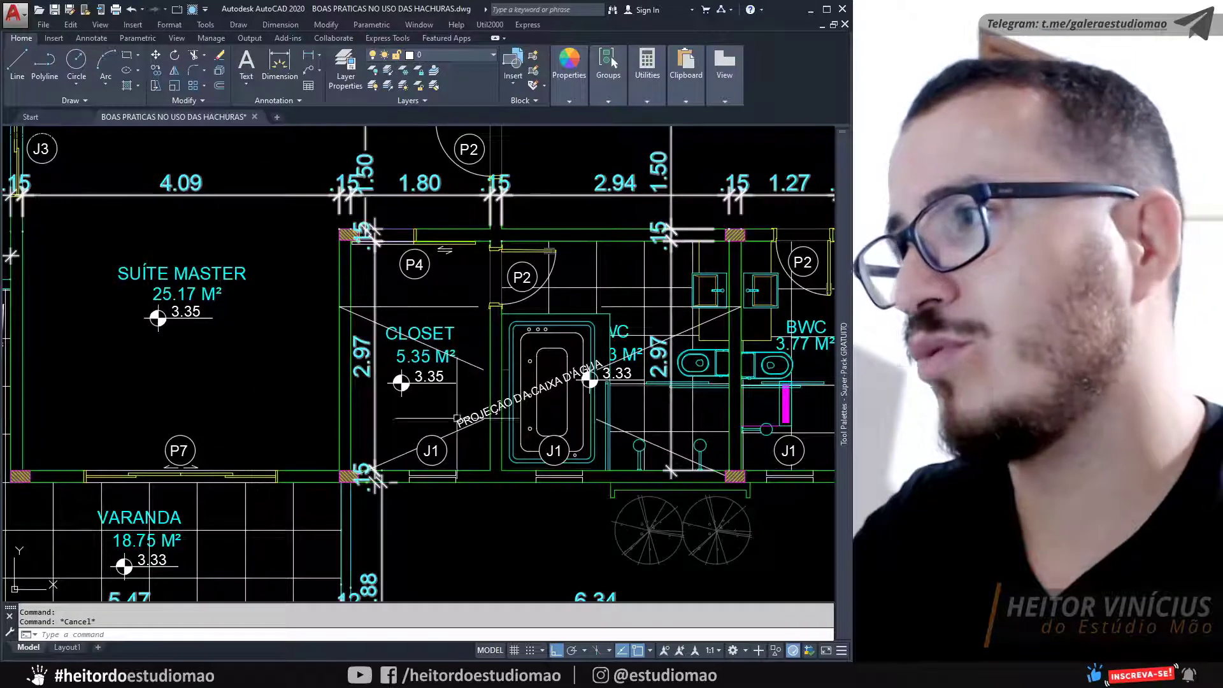
pyautogui.click(473, 440)
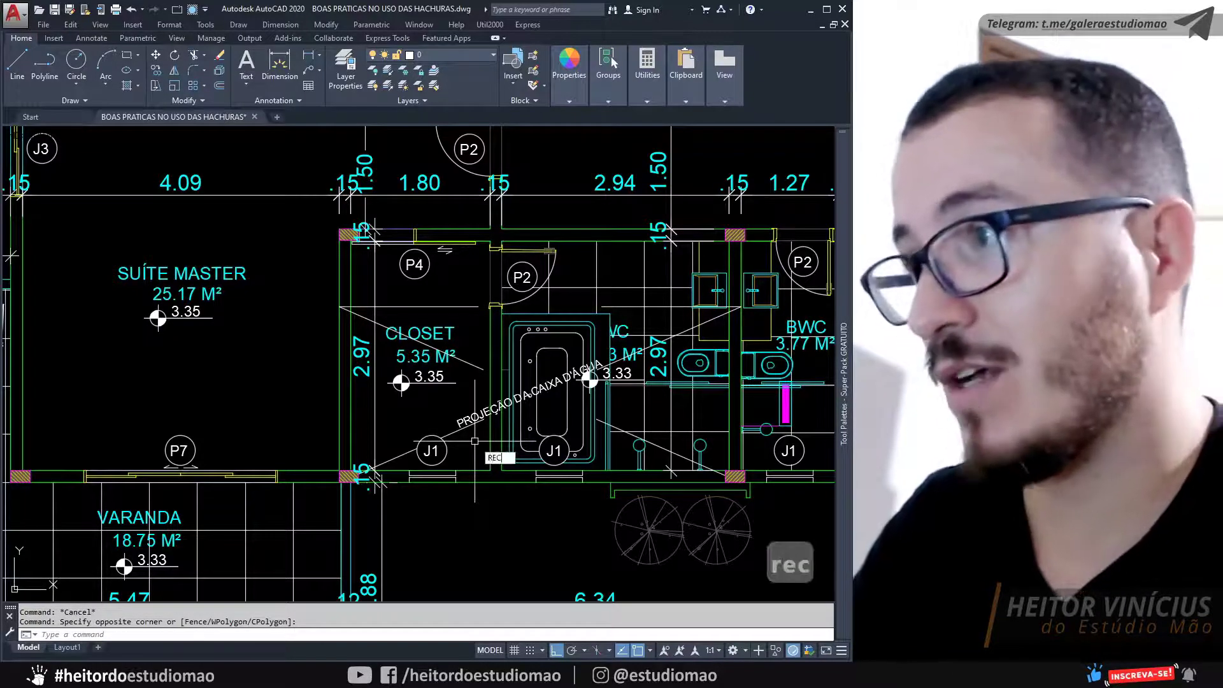
pyautogui.press('space')
pyautogui.press('Escape')
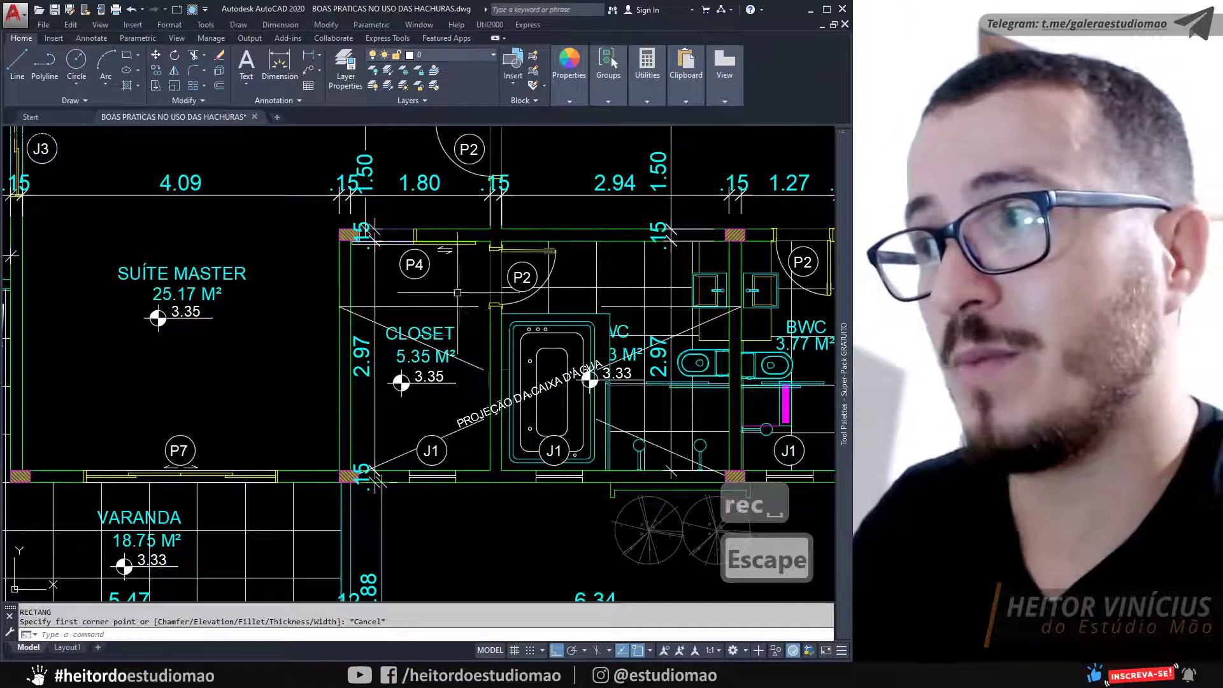
pyautogui.write('rec')
pyautogui.press('space')
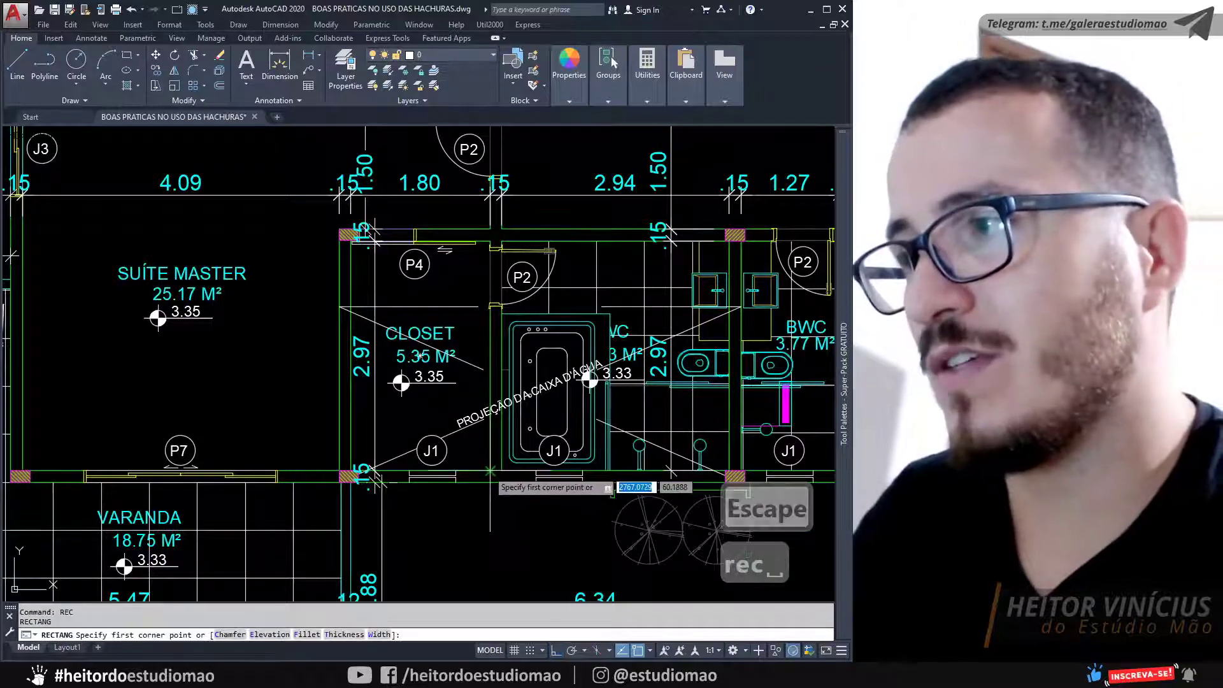
pyautogui.click(490, 472)
pyautogui.scroll(8, 356, 248)
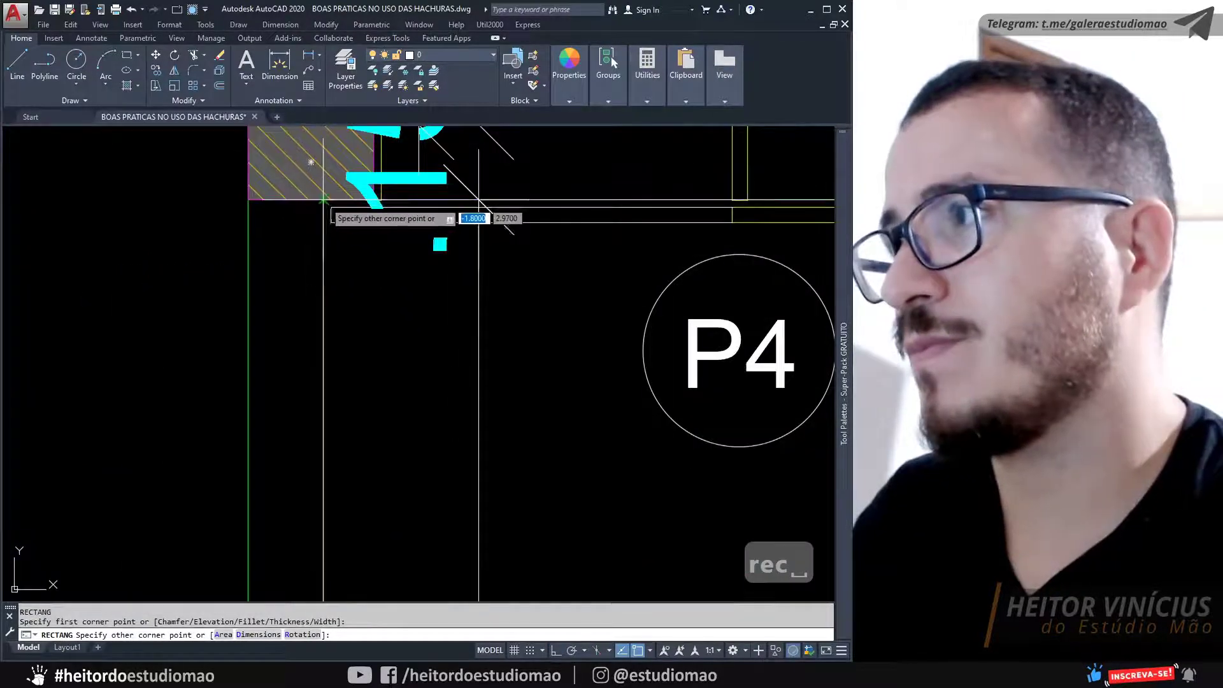
pyautogui.click(323, 201)
pyautogui.scroll(-8, 341, 265)
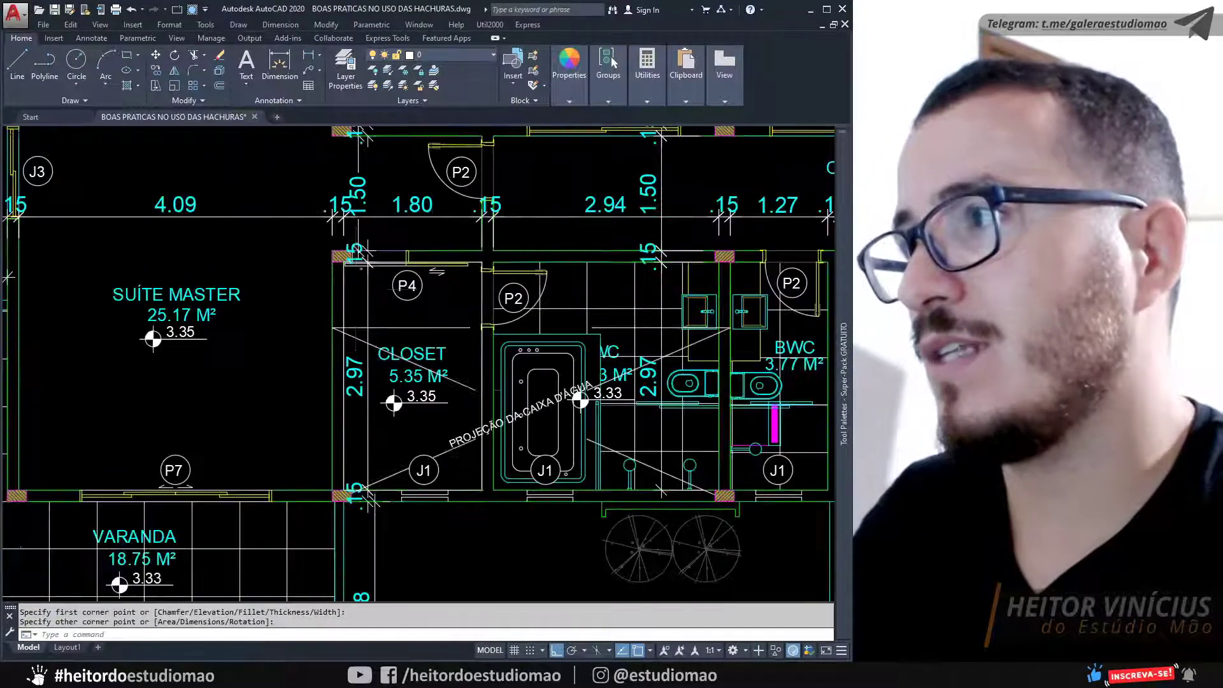
# Step: Hatch the closet with AR-HBONE at scale 0.01, selecting its rectangle as the boundary object
pyautogui.scroll(4, 360, 290)
pyautogui.scroll(-2, 214, 152)
pyautogui.write('h')
pyautogui.press('space')
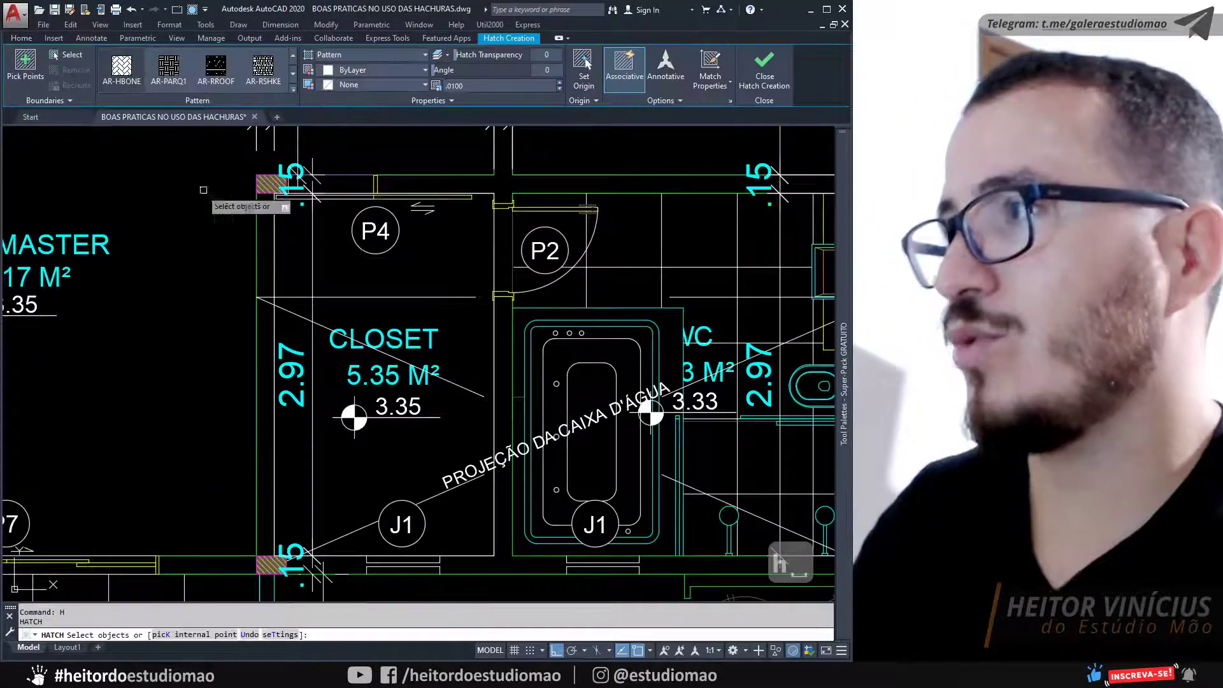
pyautogui.click(70, 57)
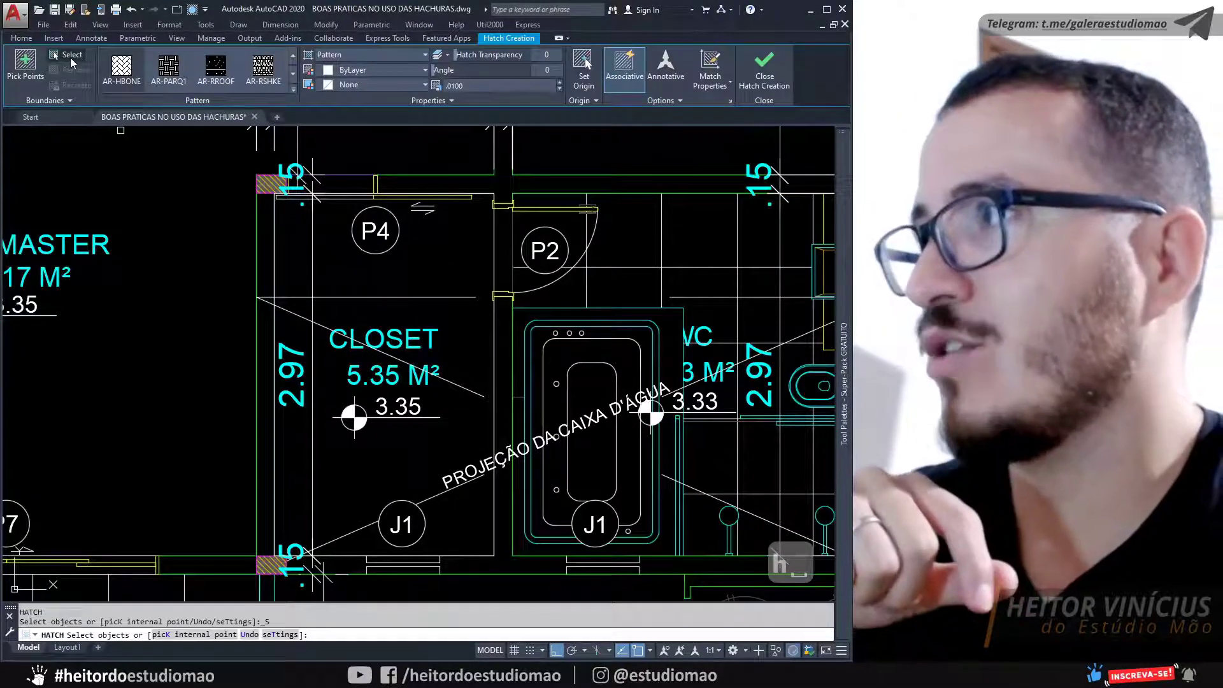
pyautogui.click(274, 241)
pyautogui.click(328, 289)
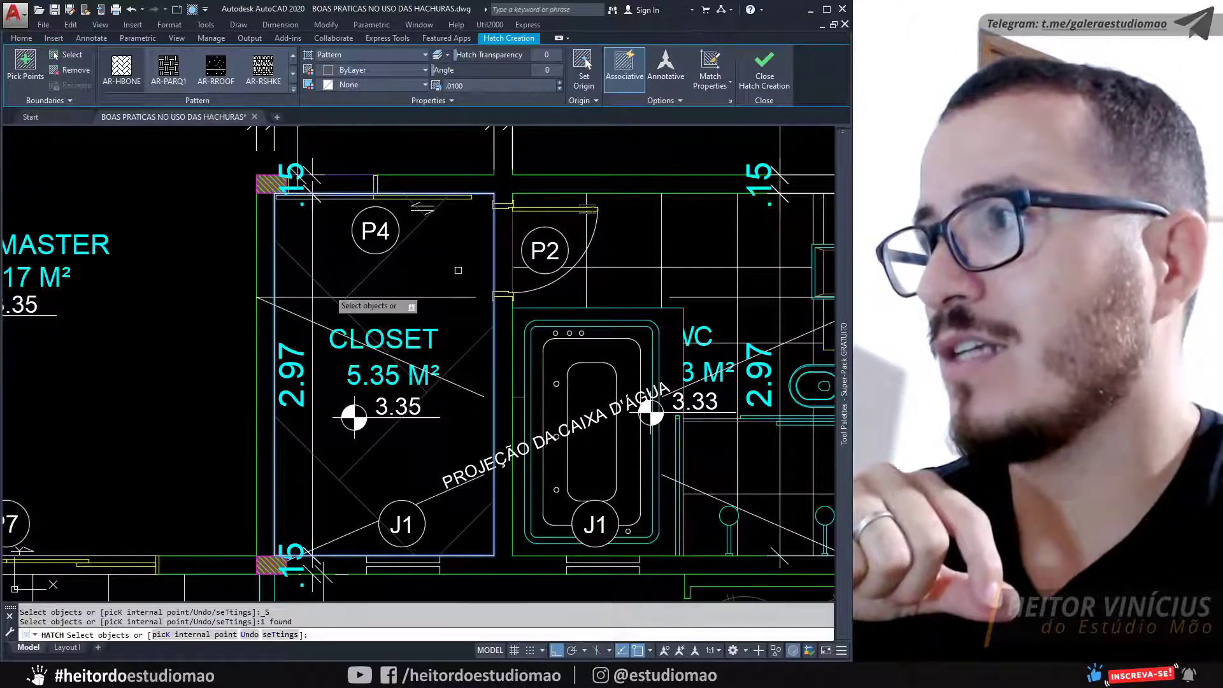
pyautogui.press('Return')
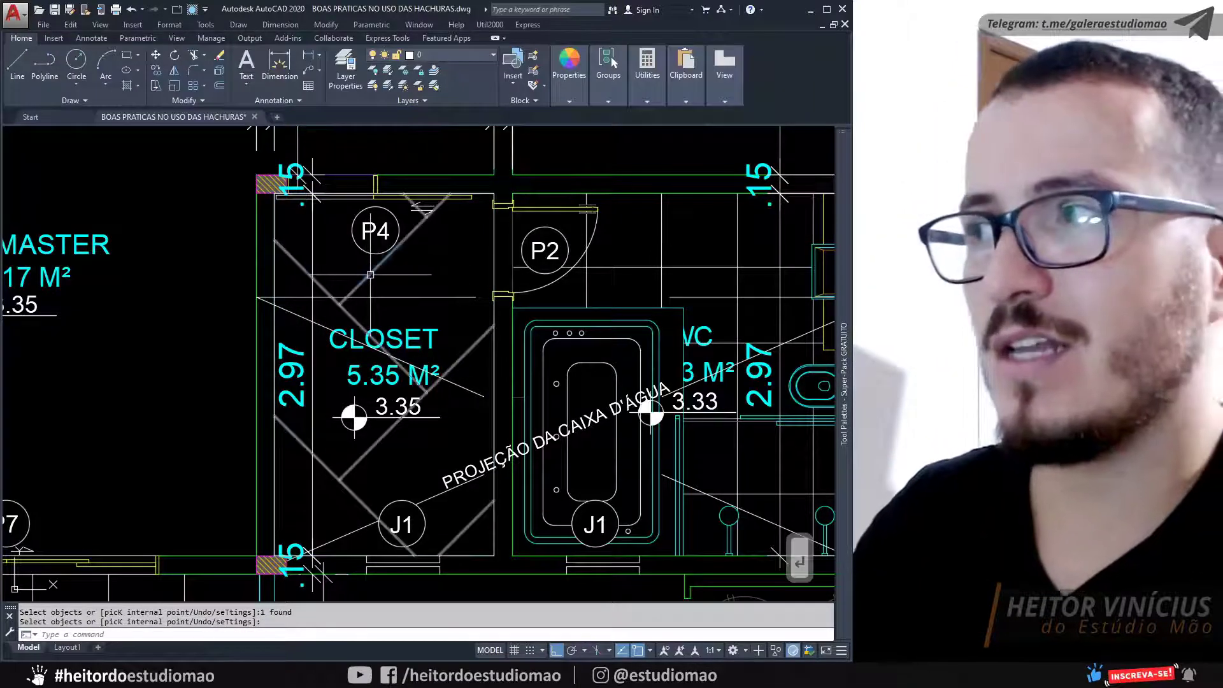
# Step: Set the closet hatch's scale to 0.001
pyautogui.click(370, 274)
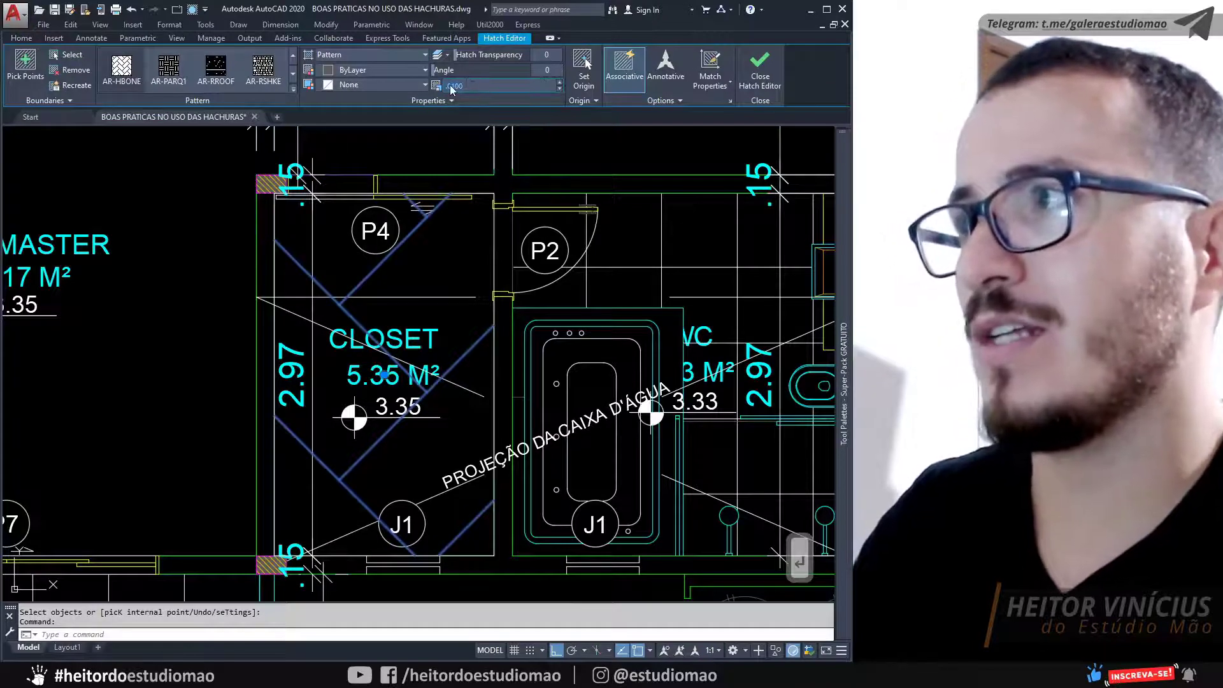
pyautogui.press('Return')
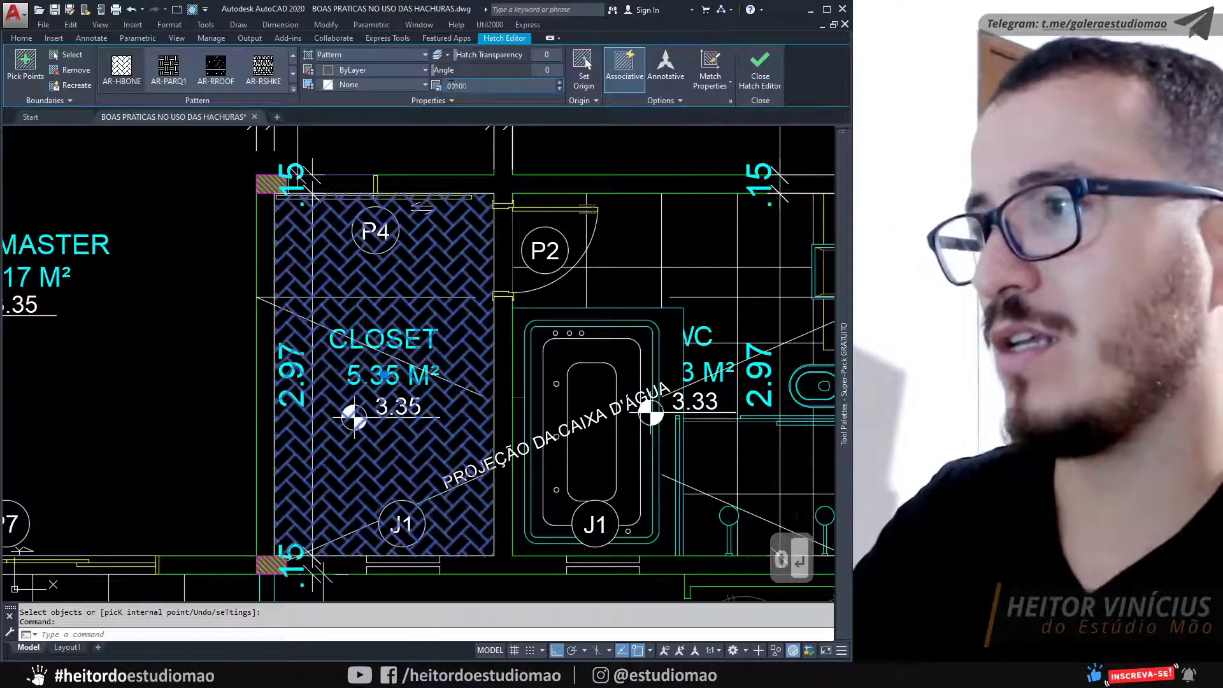
pyautogui.press('Escape')
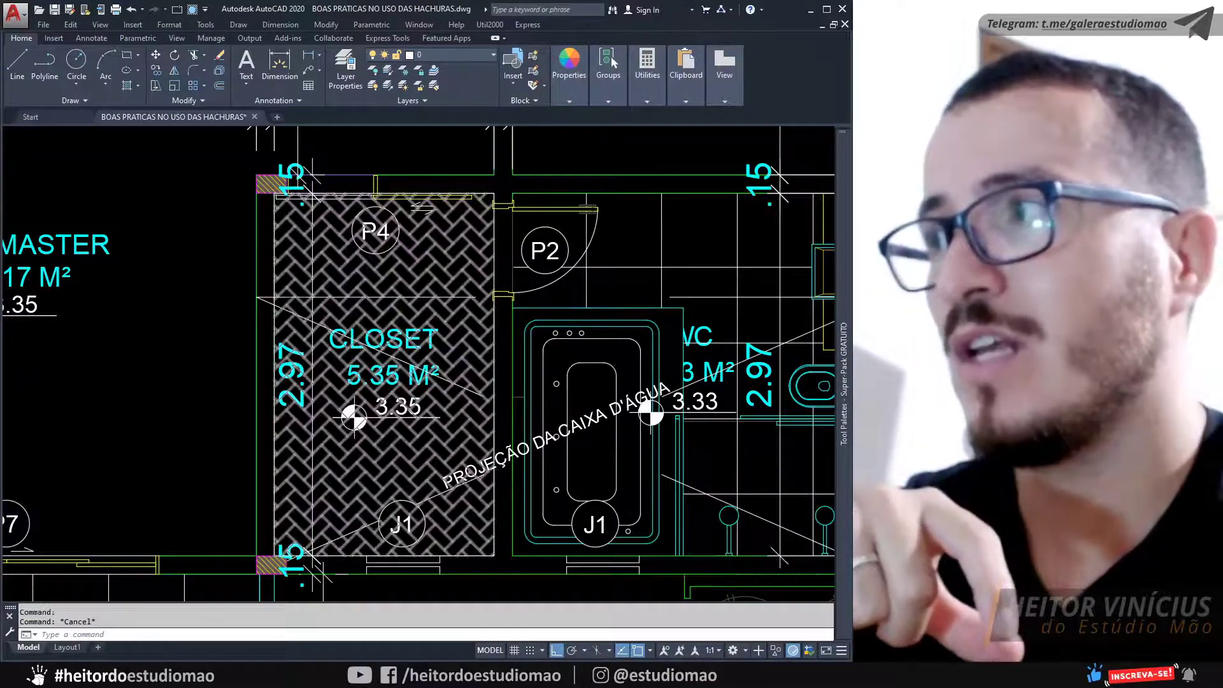
# Step: Delete the closet's herringbone hatch together with its boundary rectangle
pyautogui.scroll(-2, 349, 205)
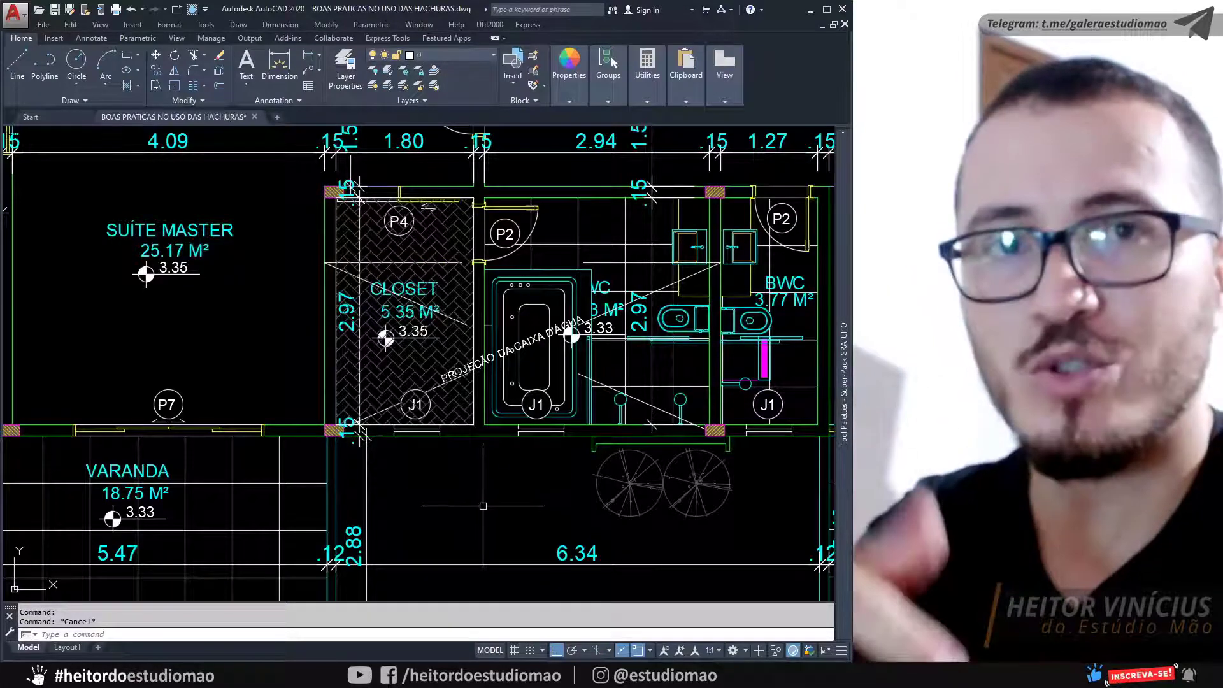
pyautogui.scroll(2, 409, 362)
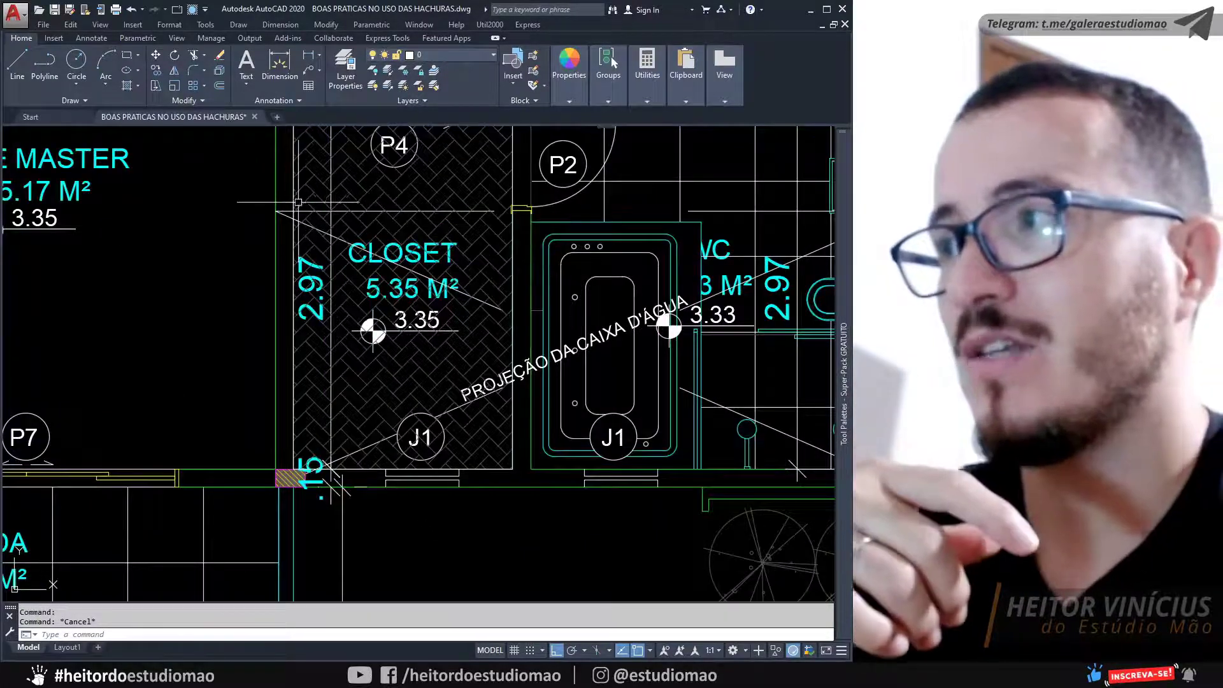
pyautogui.moveTo(294, 211); pyautogui.dragTo(285, 298, button='middle')
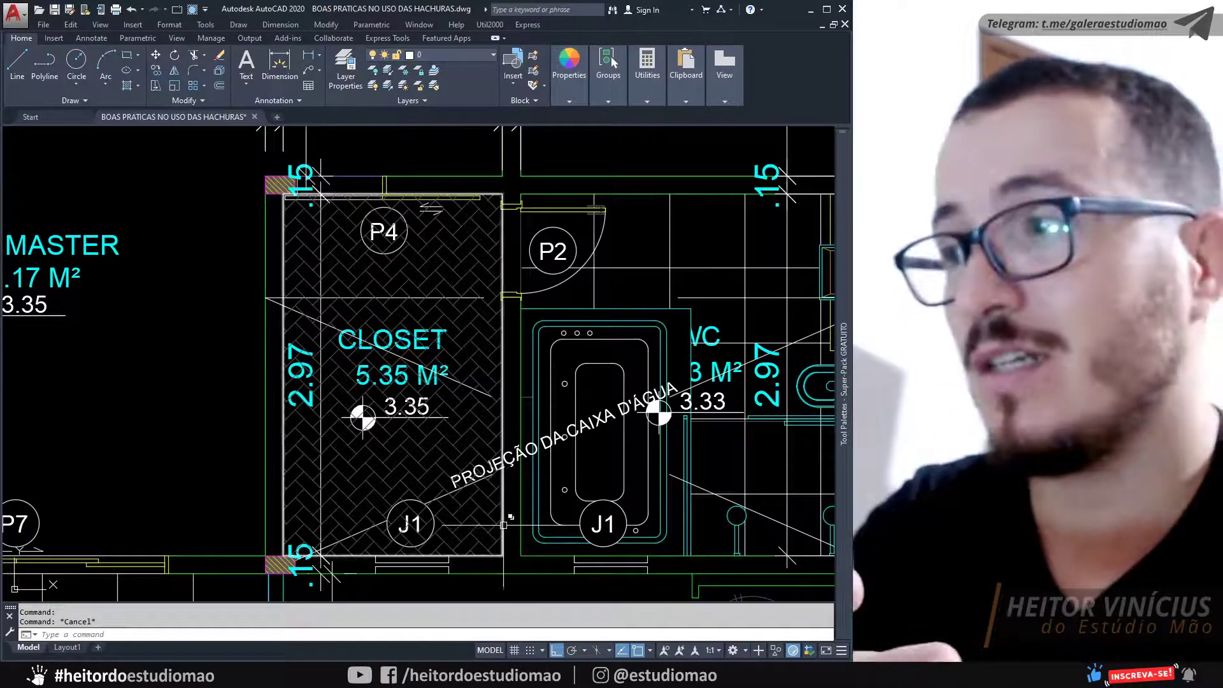
pyautogui.rightClick(523, 529)
pyautogui.press('Escape')
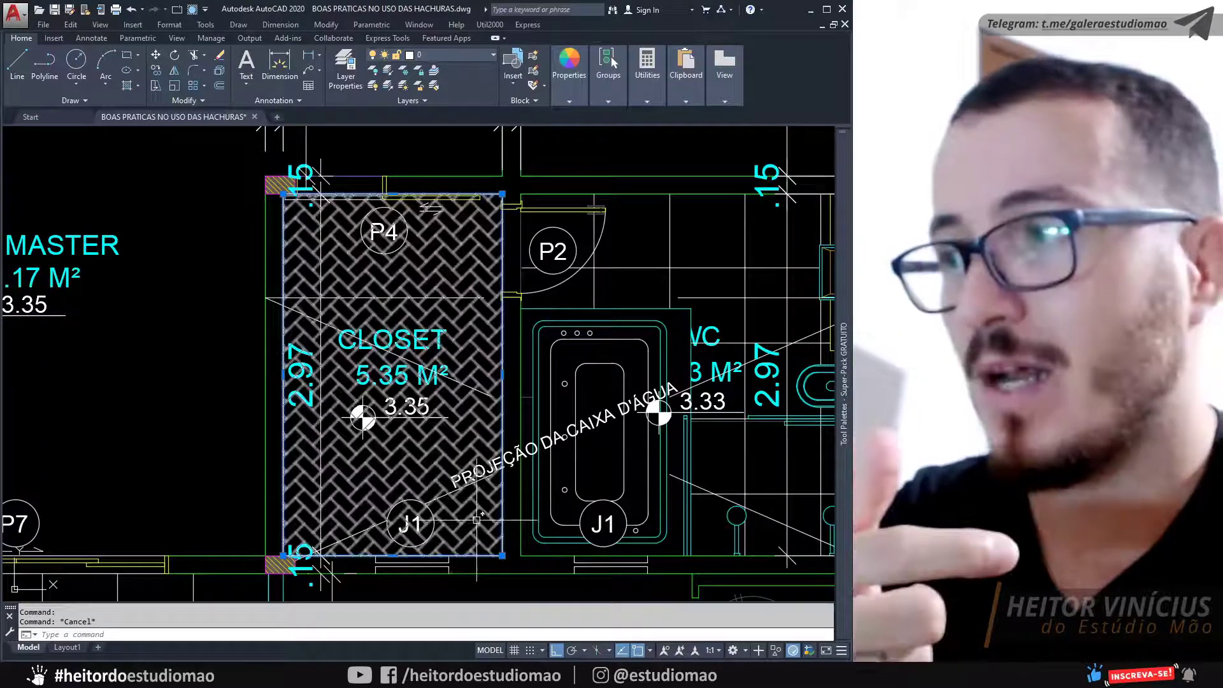
pyautogui.click(490, 509)
pyautogui.click(475, 525)
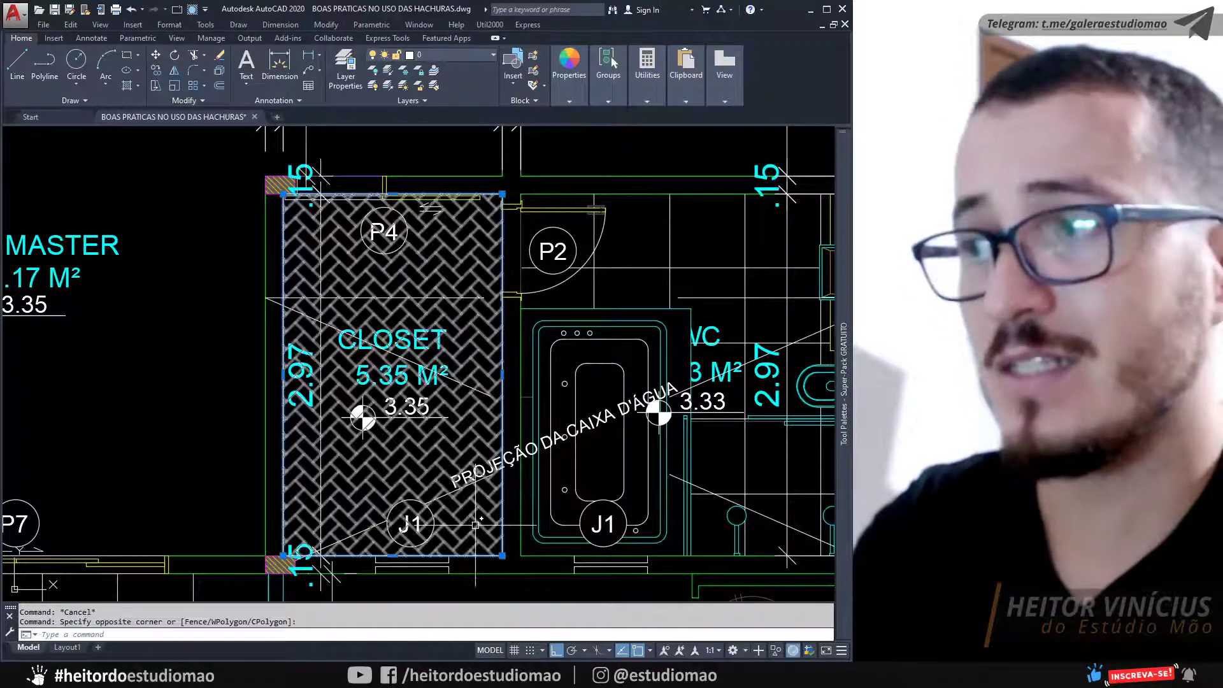
pyautogui.press('Delete')
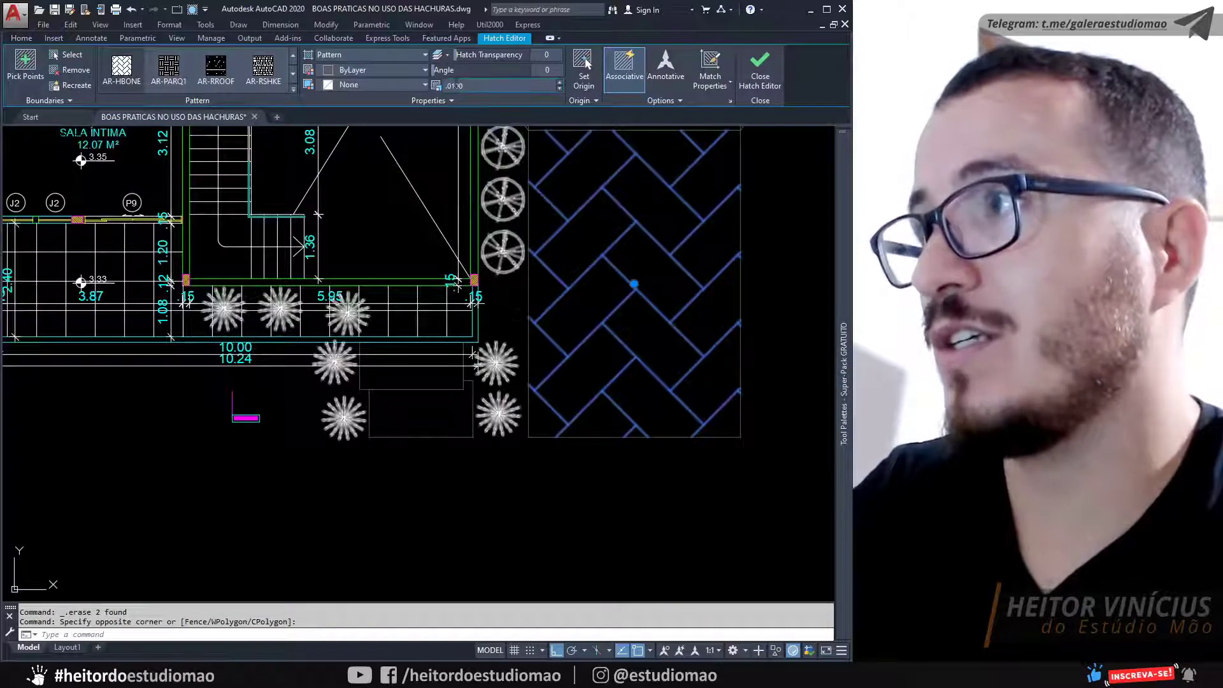
# Step: Reduce the scale of the AR-HBONE hatch in the outdoor rectangle below the roof for a finer herringbone pattern
pyautogui.press('Return')
pyautogui.moveTo(634, 273); pyautogui.dragTo(625, 355, button='middle')
pyautogui.press('Escape')
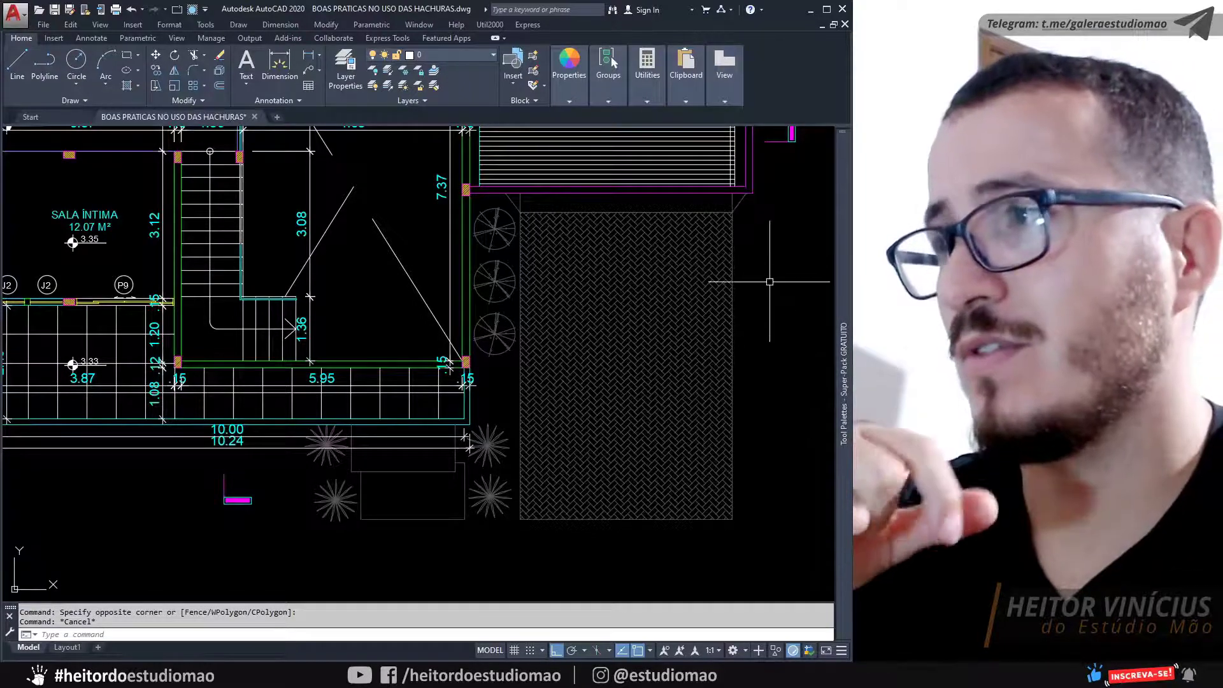
# Step: Examine the "SELECT OBJECTS" branch of the flowchart beside the EX: 2 plan and its guidance for polyline perimeters
pyautogui.scroll(-3, 798, 378)
pyautogui.moveTo(790, 357); pyautogui.dragTo(771, 319, button='middle')
pyautogui.scroll(-10, 771, 319)
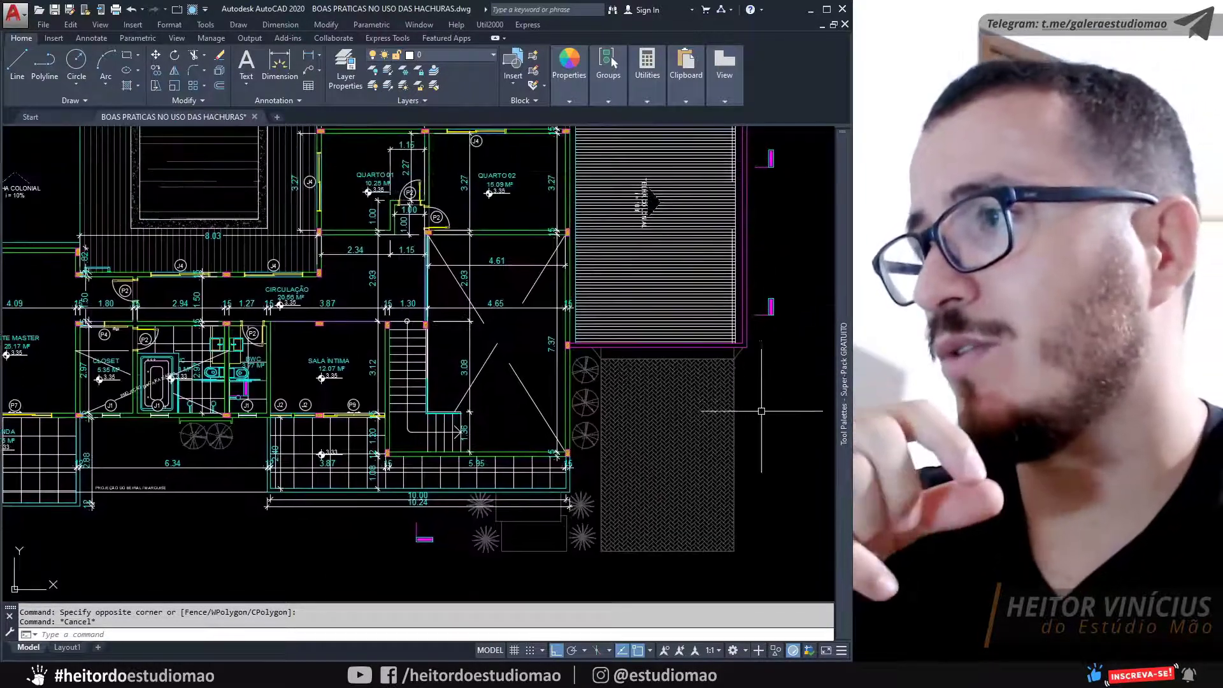
pyautogui.scroll(4, 670, 341)
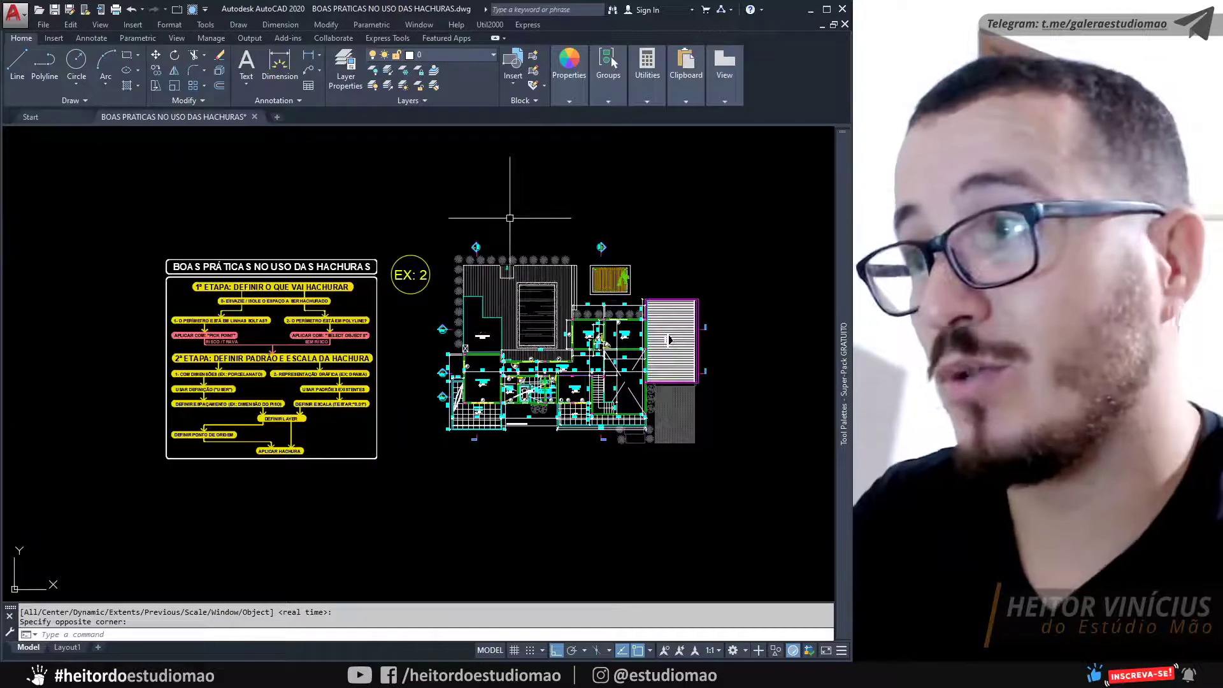
pyautogui.click(498, 342)
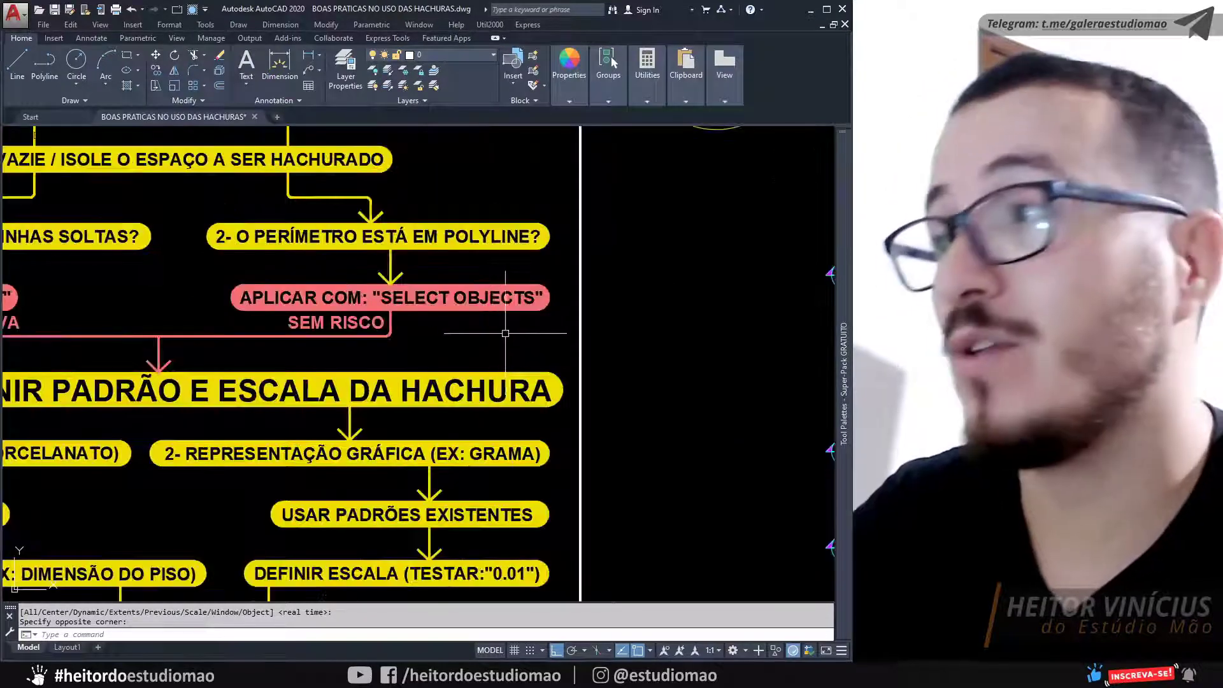
pyautogui.click(505, 333)
pyautogui.press('Escape')
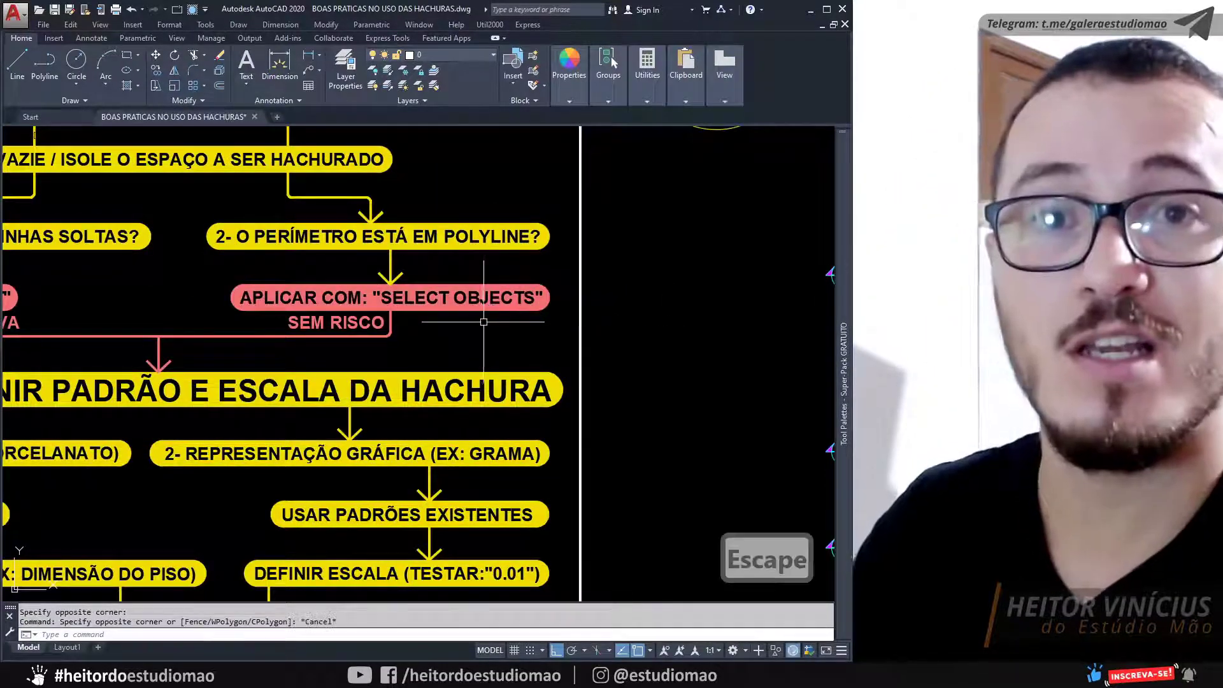
# Step: Zoom to a window around the separate "BOAS PRÁTICAS NO USO DAS HACHURAS" flowchart above the examples to review all its stages
pyautogui.scroll(-8, 485, 322)
pyautogui.press('z')
pyautogui.press('Return')
pyautogui.press('Escape')
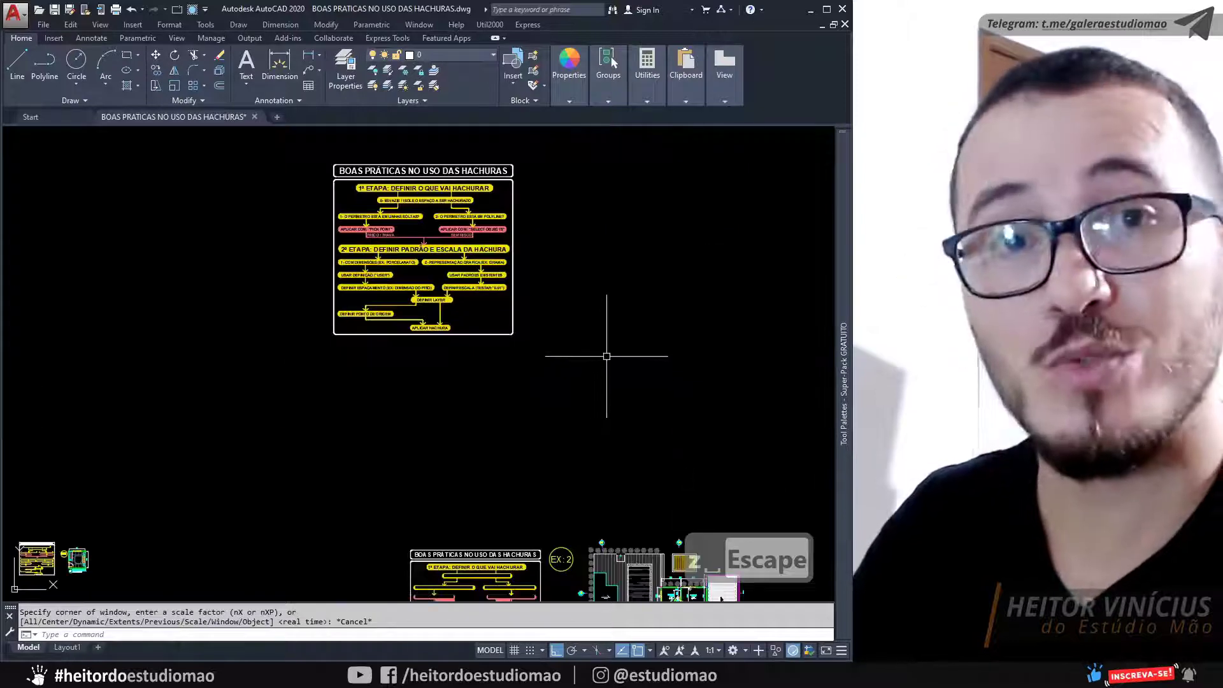
pyautogui.write('z')
pyautogui.press('space')
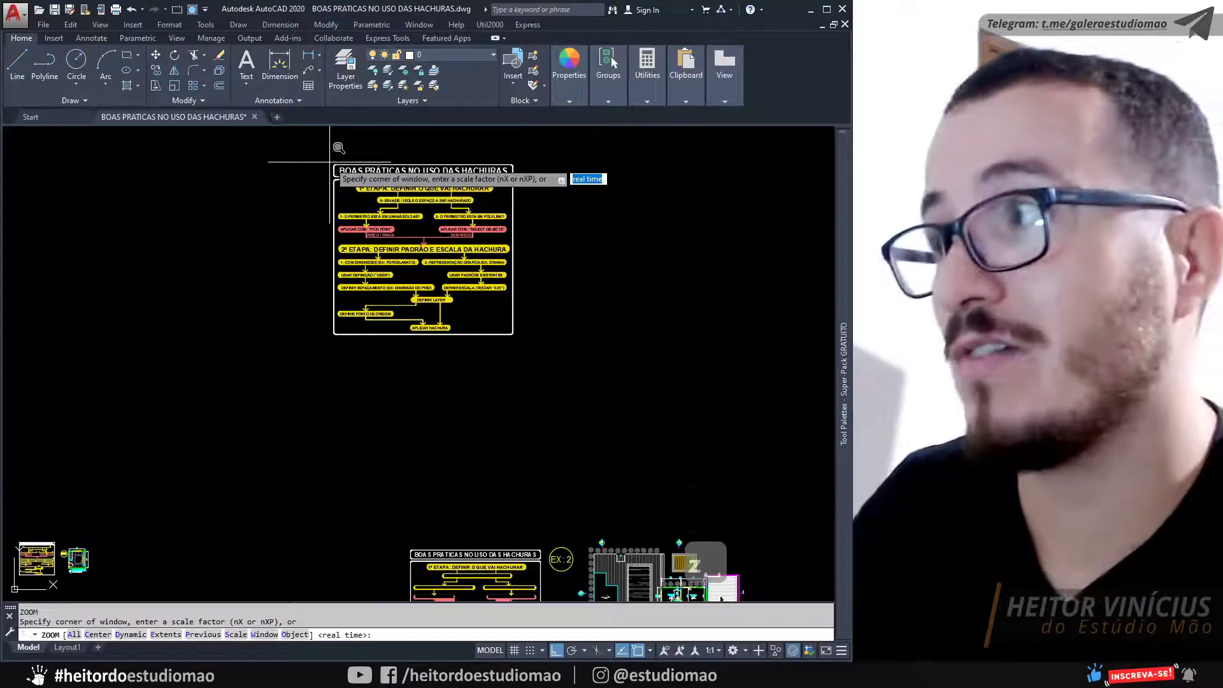
pyautogui.click(329, 161)
pyautogui.click(526, 319)
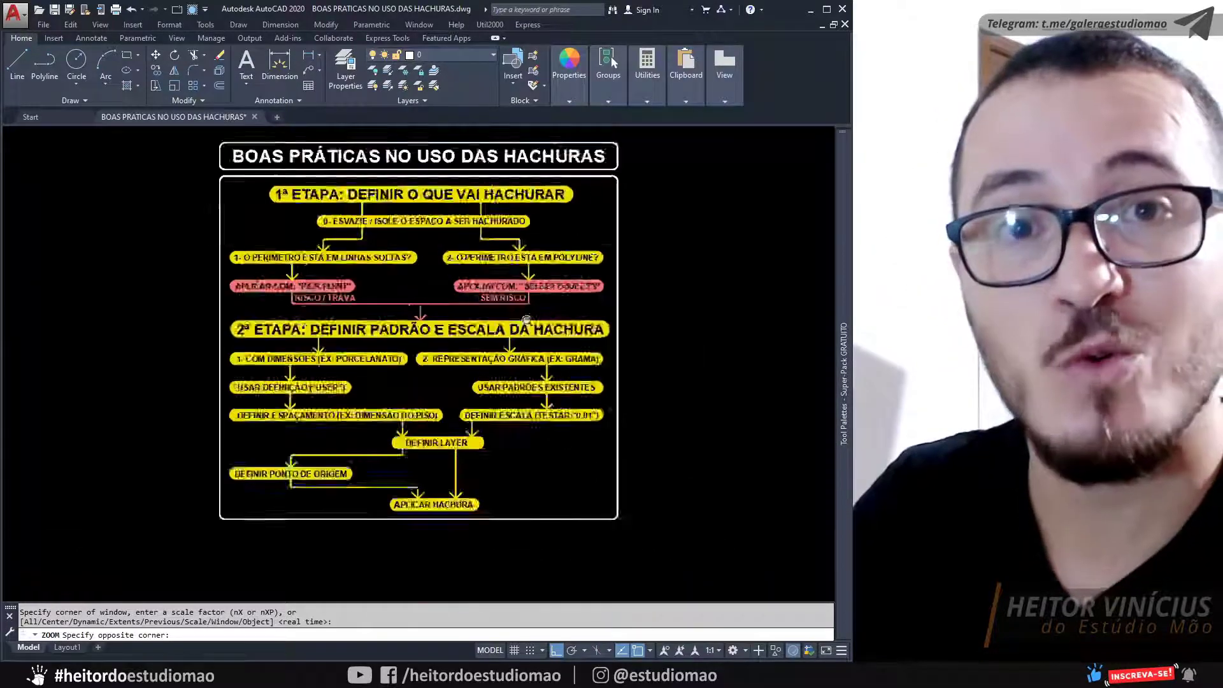